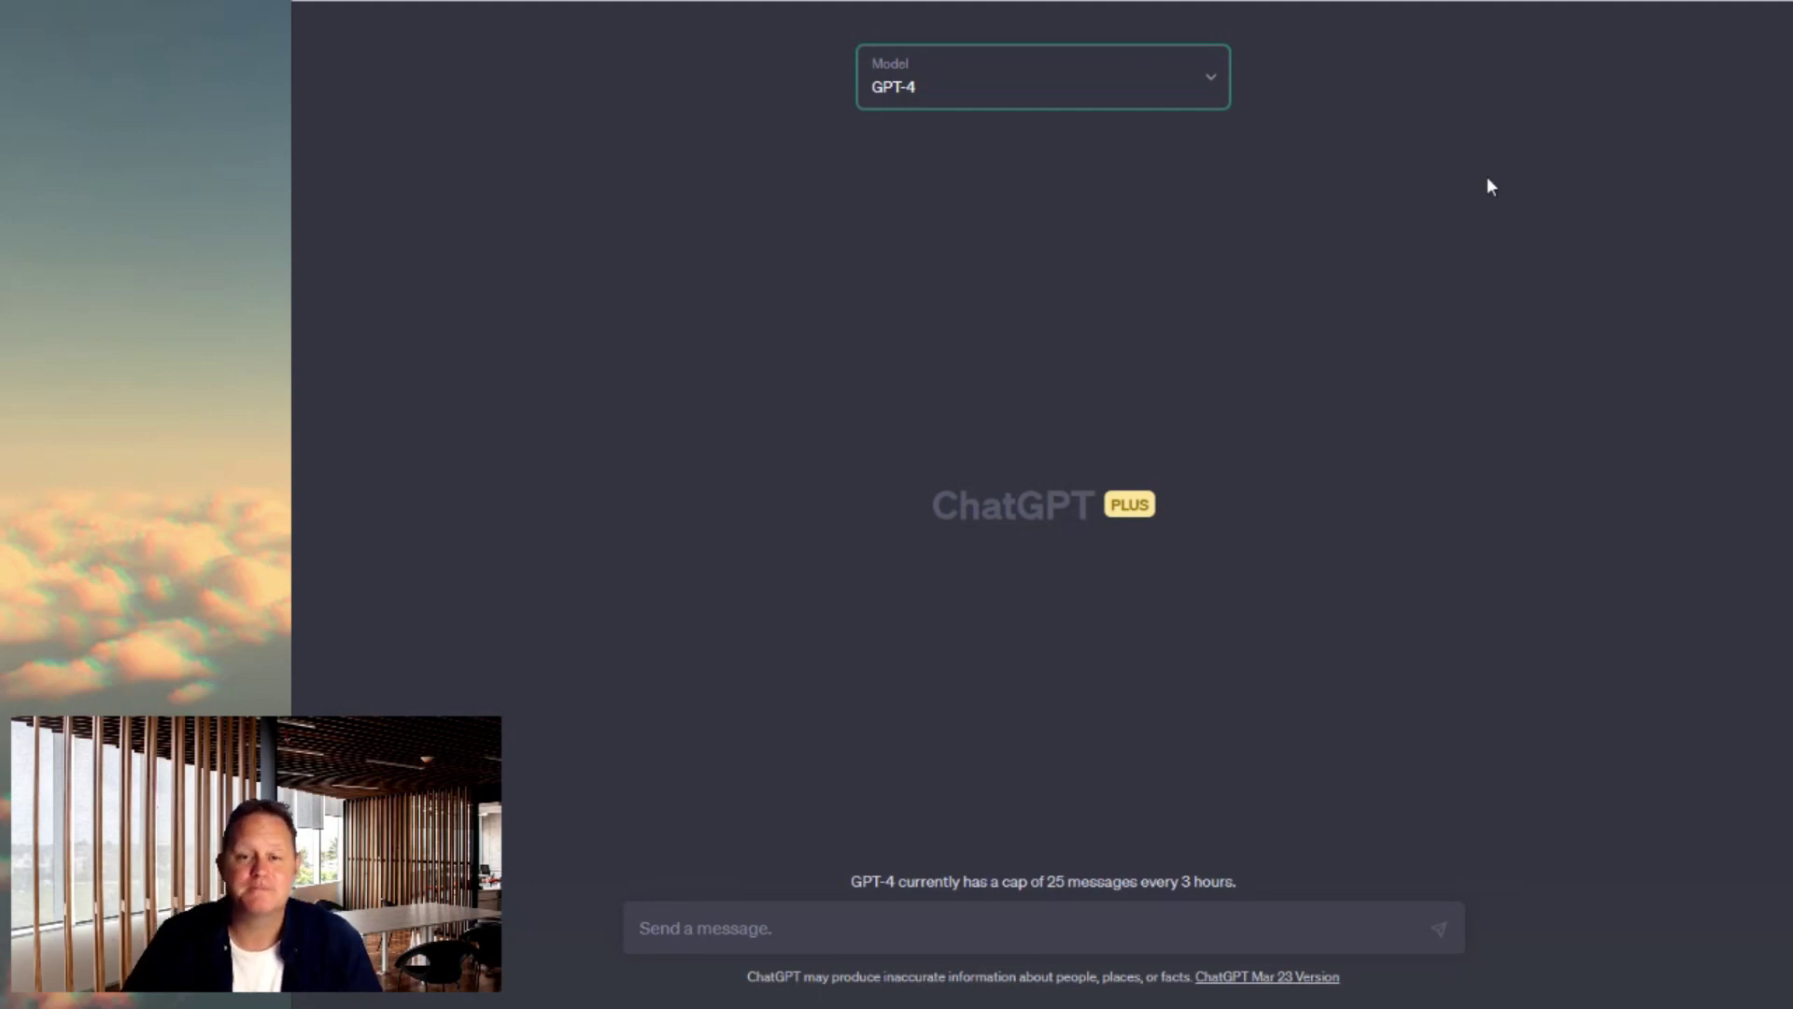
Send the prompt "can you write a story for kindergarten children about 120 words with animals."
{"action": "left_click", "coordinate": [855, 934]}
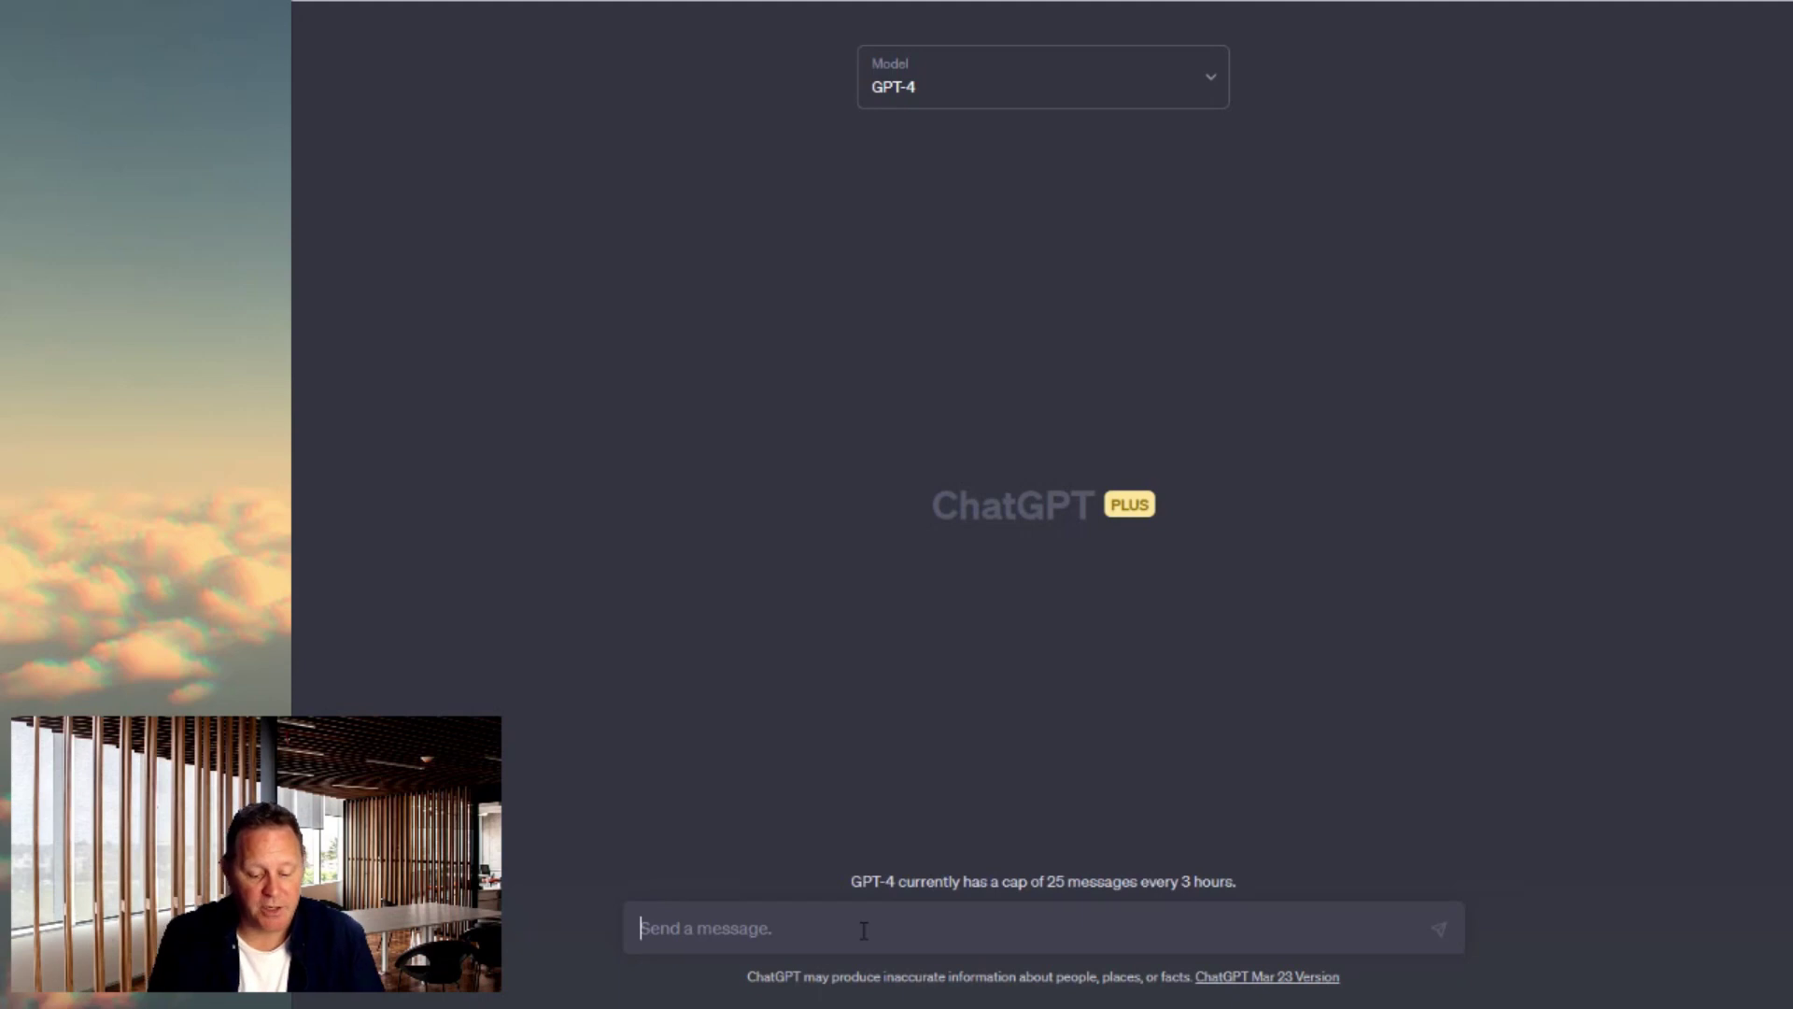
{"action": "type", "text": "can you wr"}
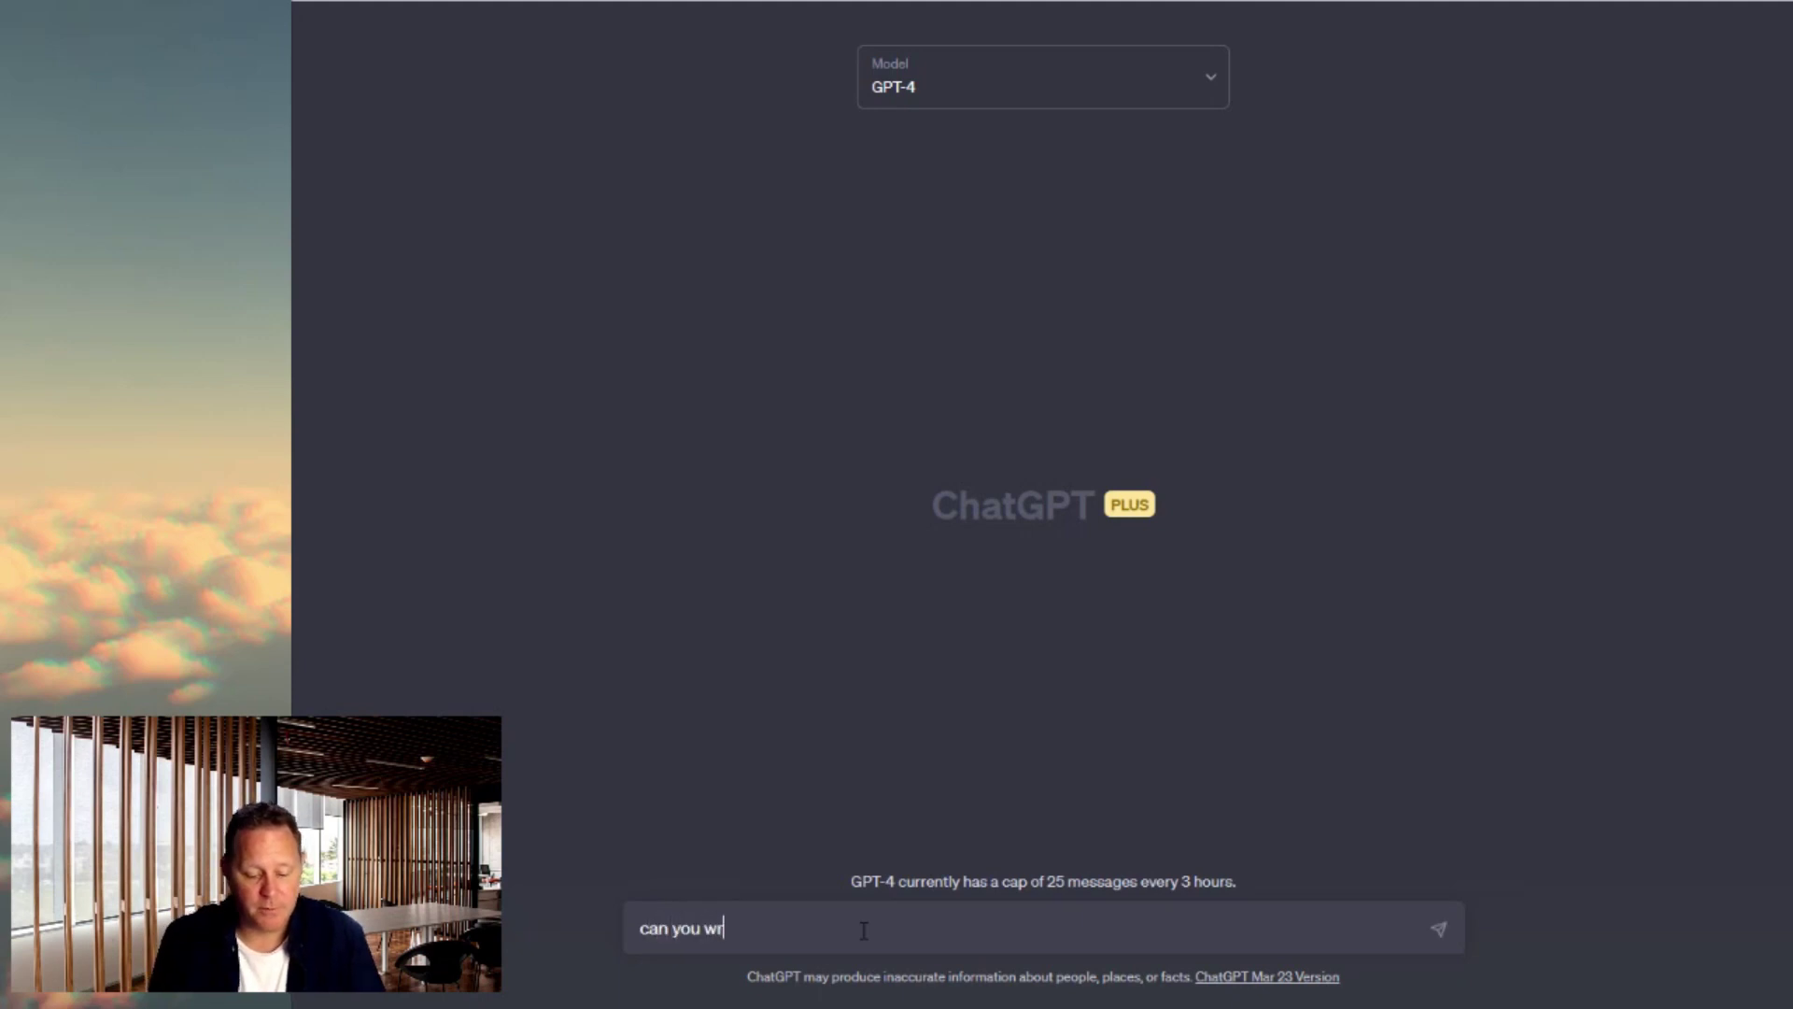
{"action": "type", "text": "ite a sto"}
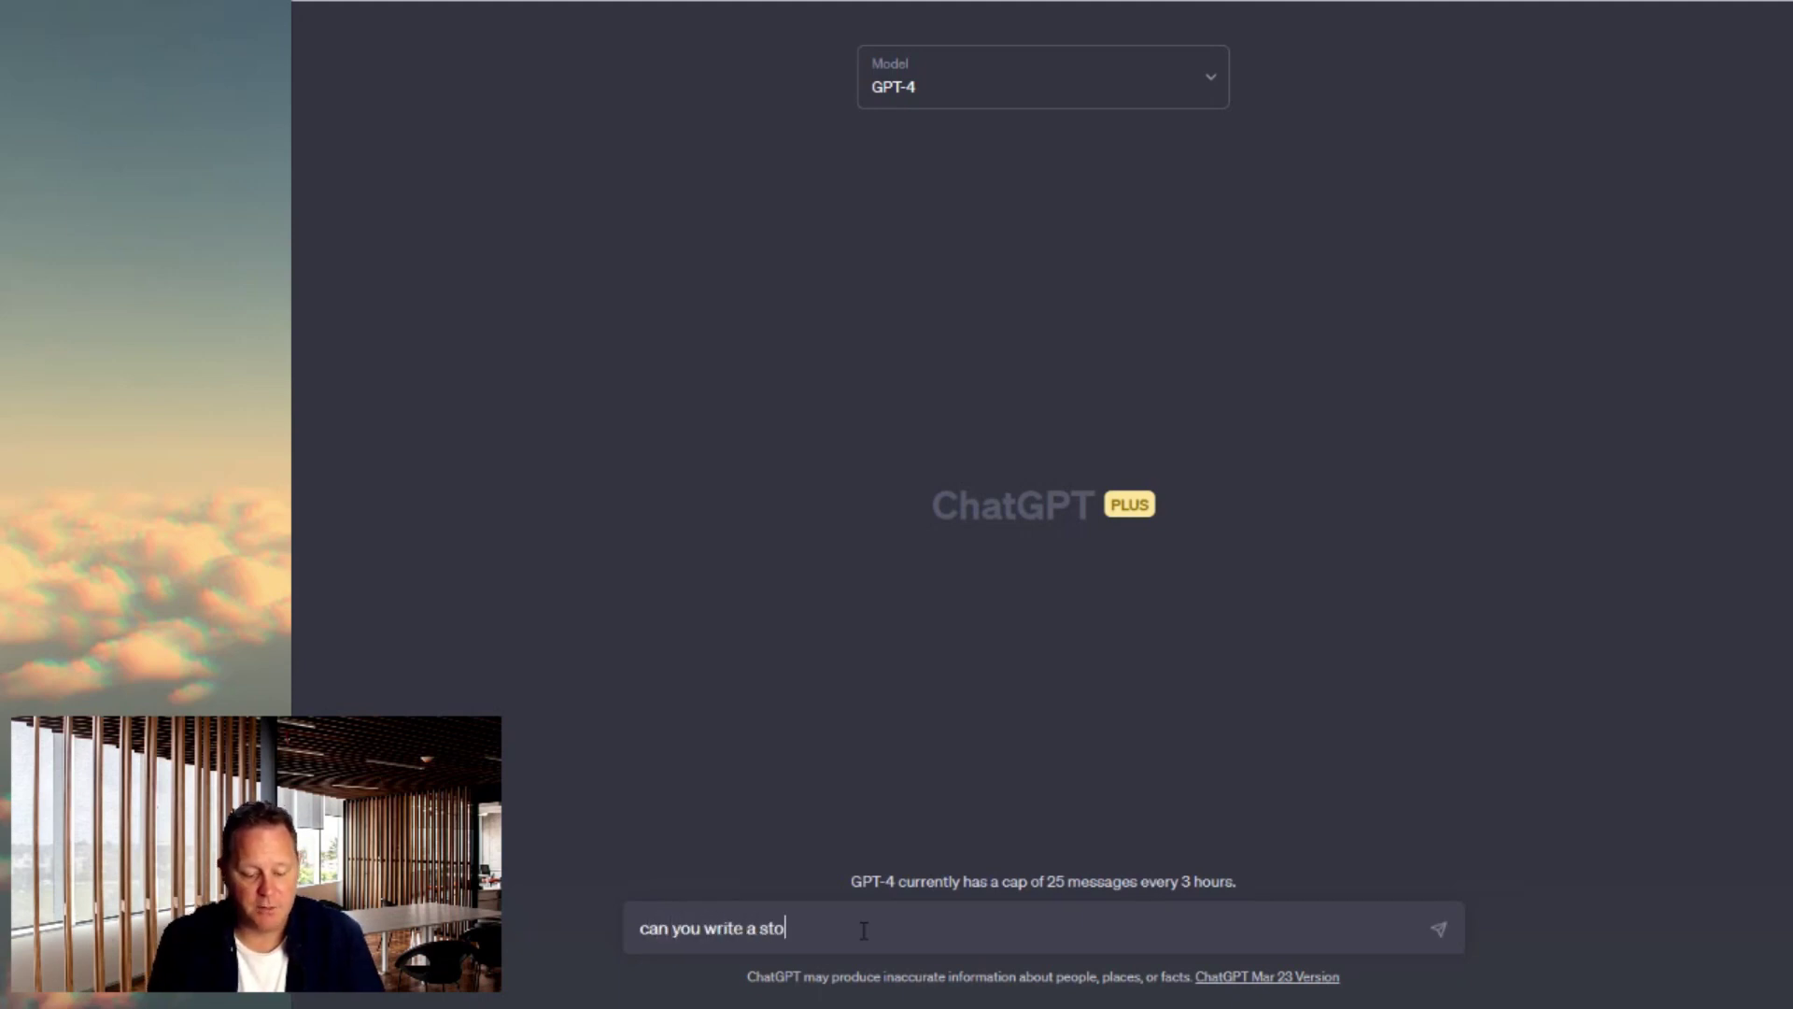
{"action": "type", "text": "ry for "}
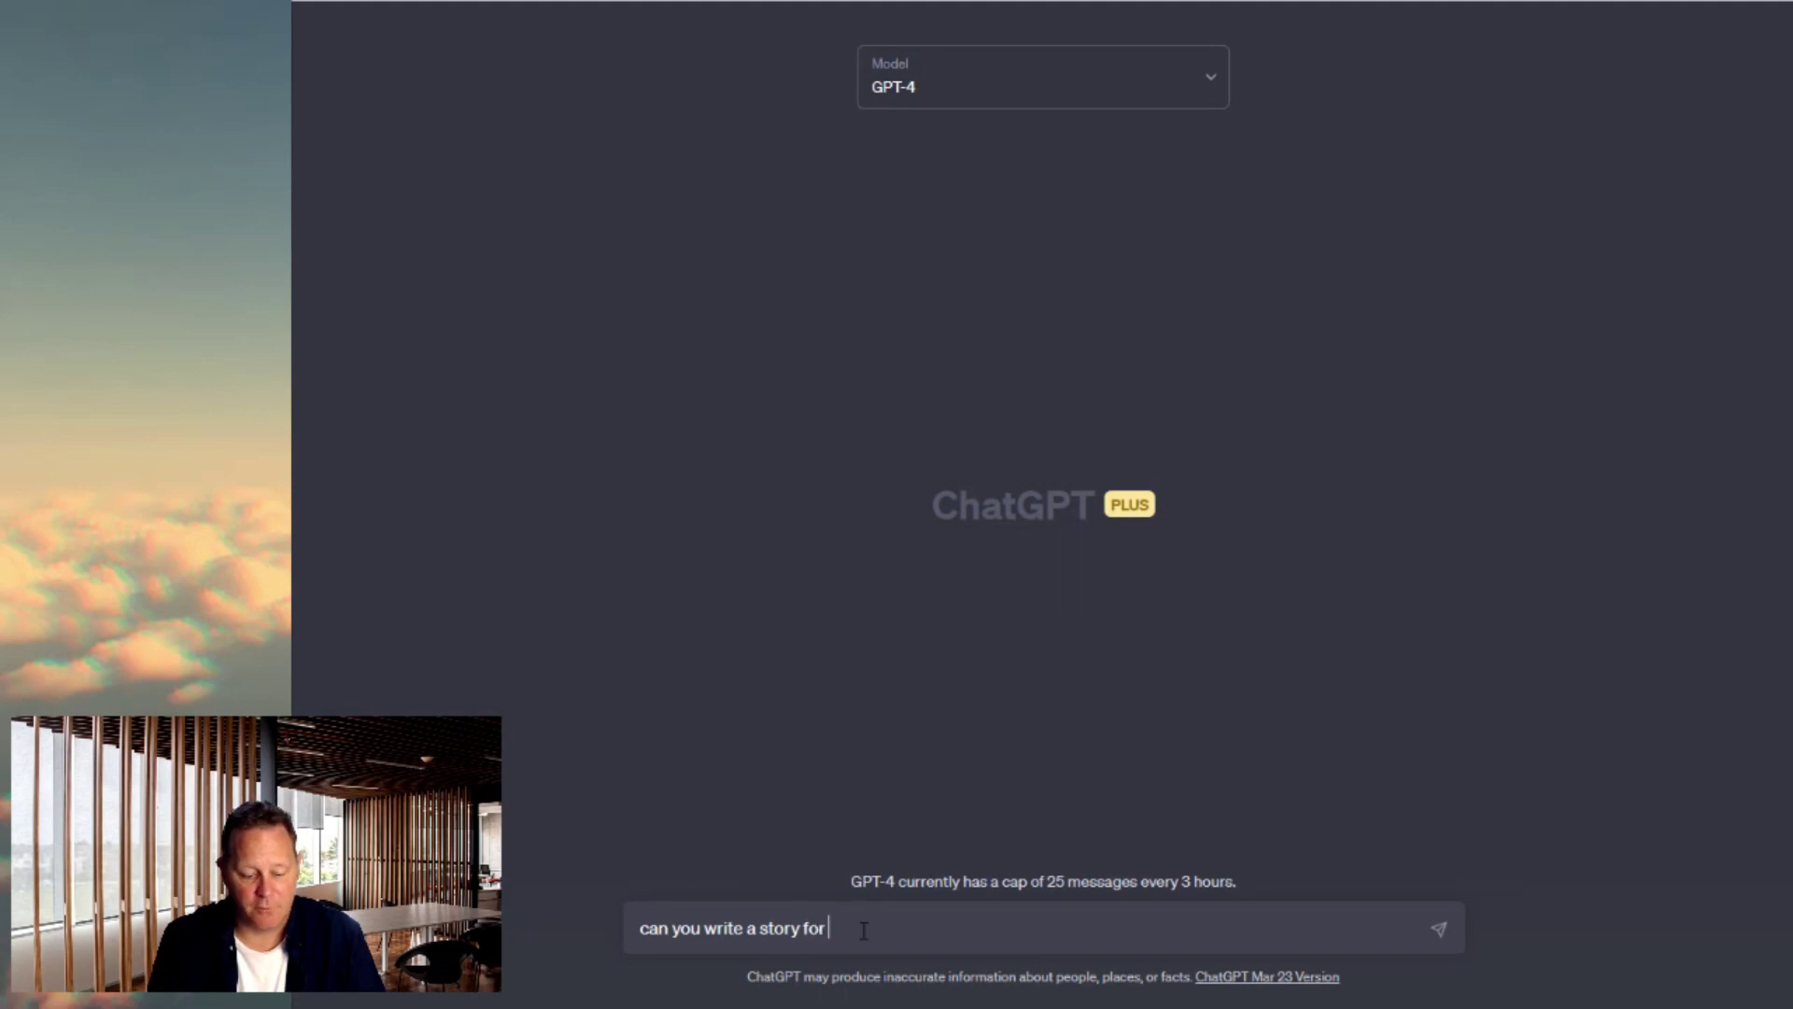
{"action": "type", "text": "kindergarten"}
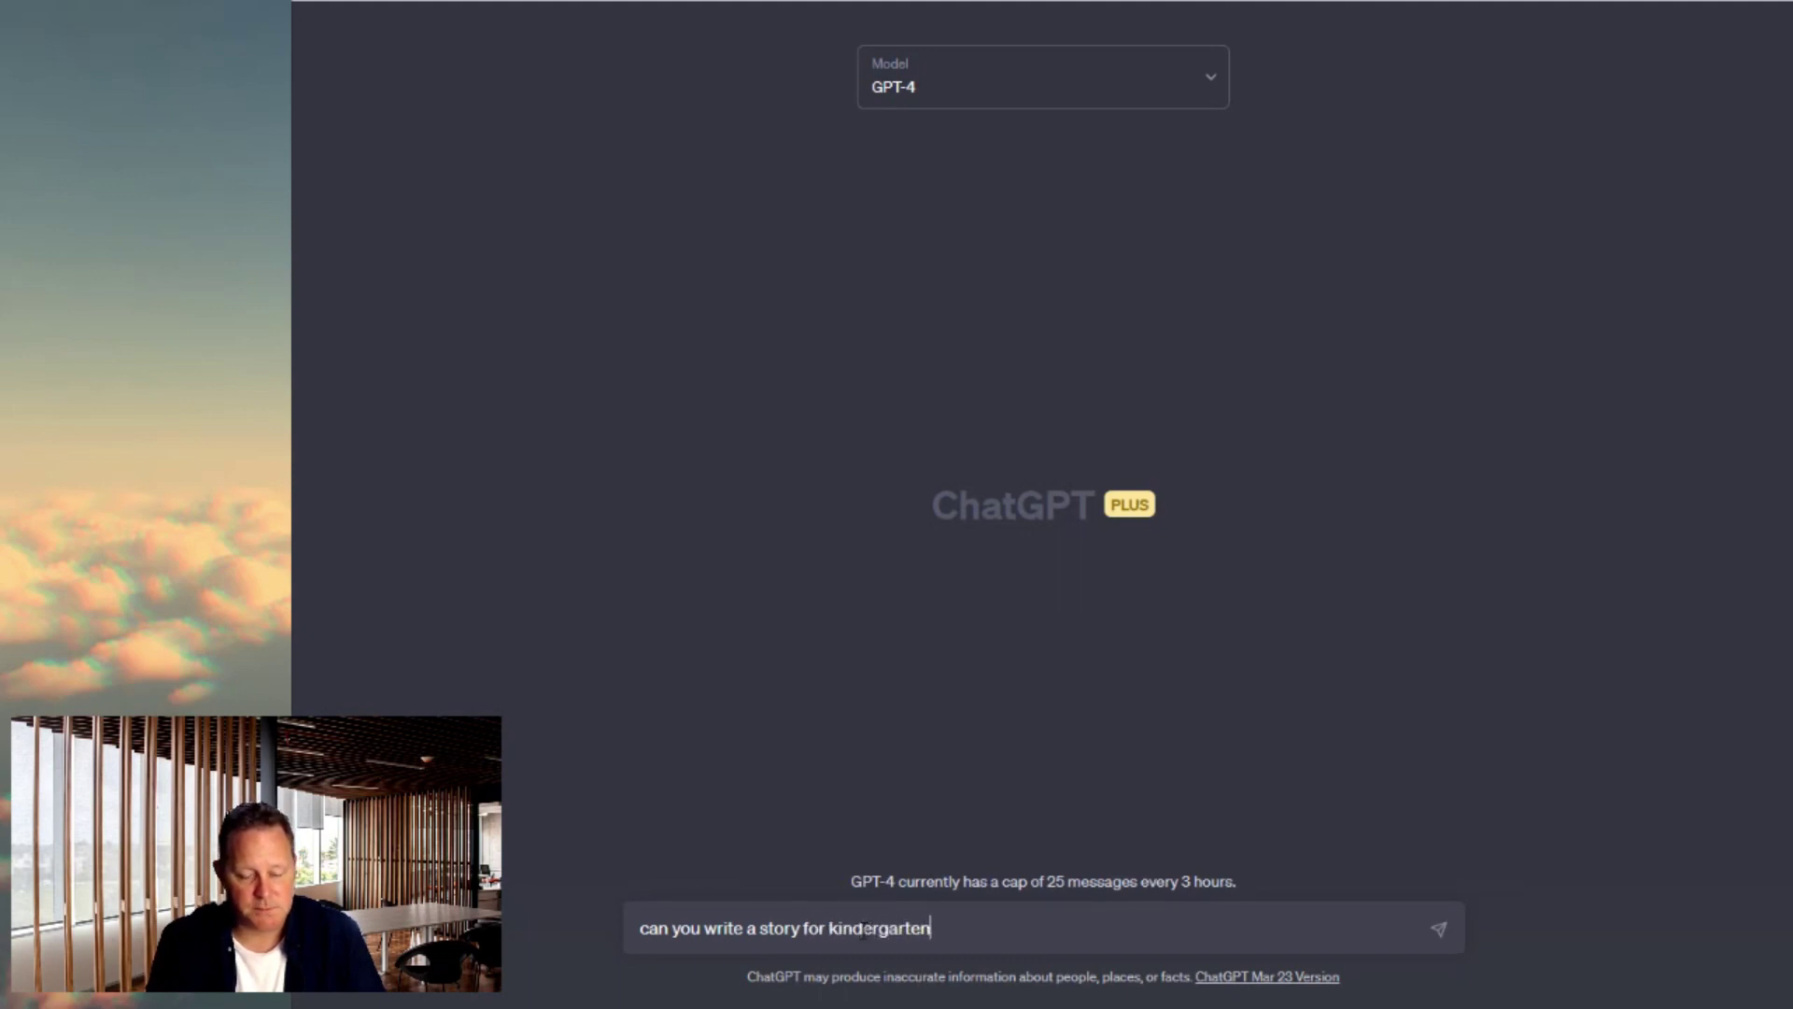
{"action": "type", "text": " children "}
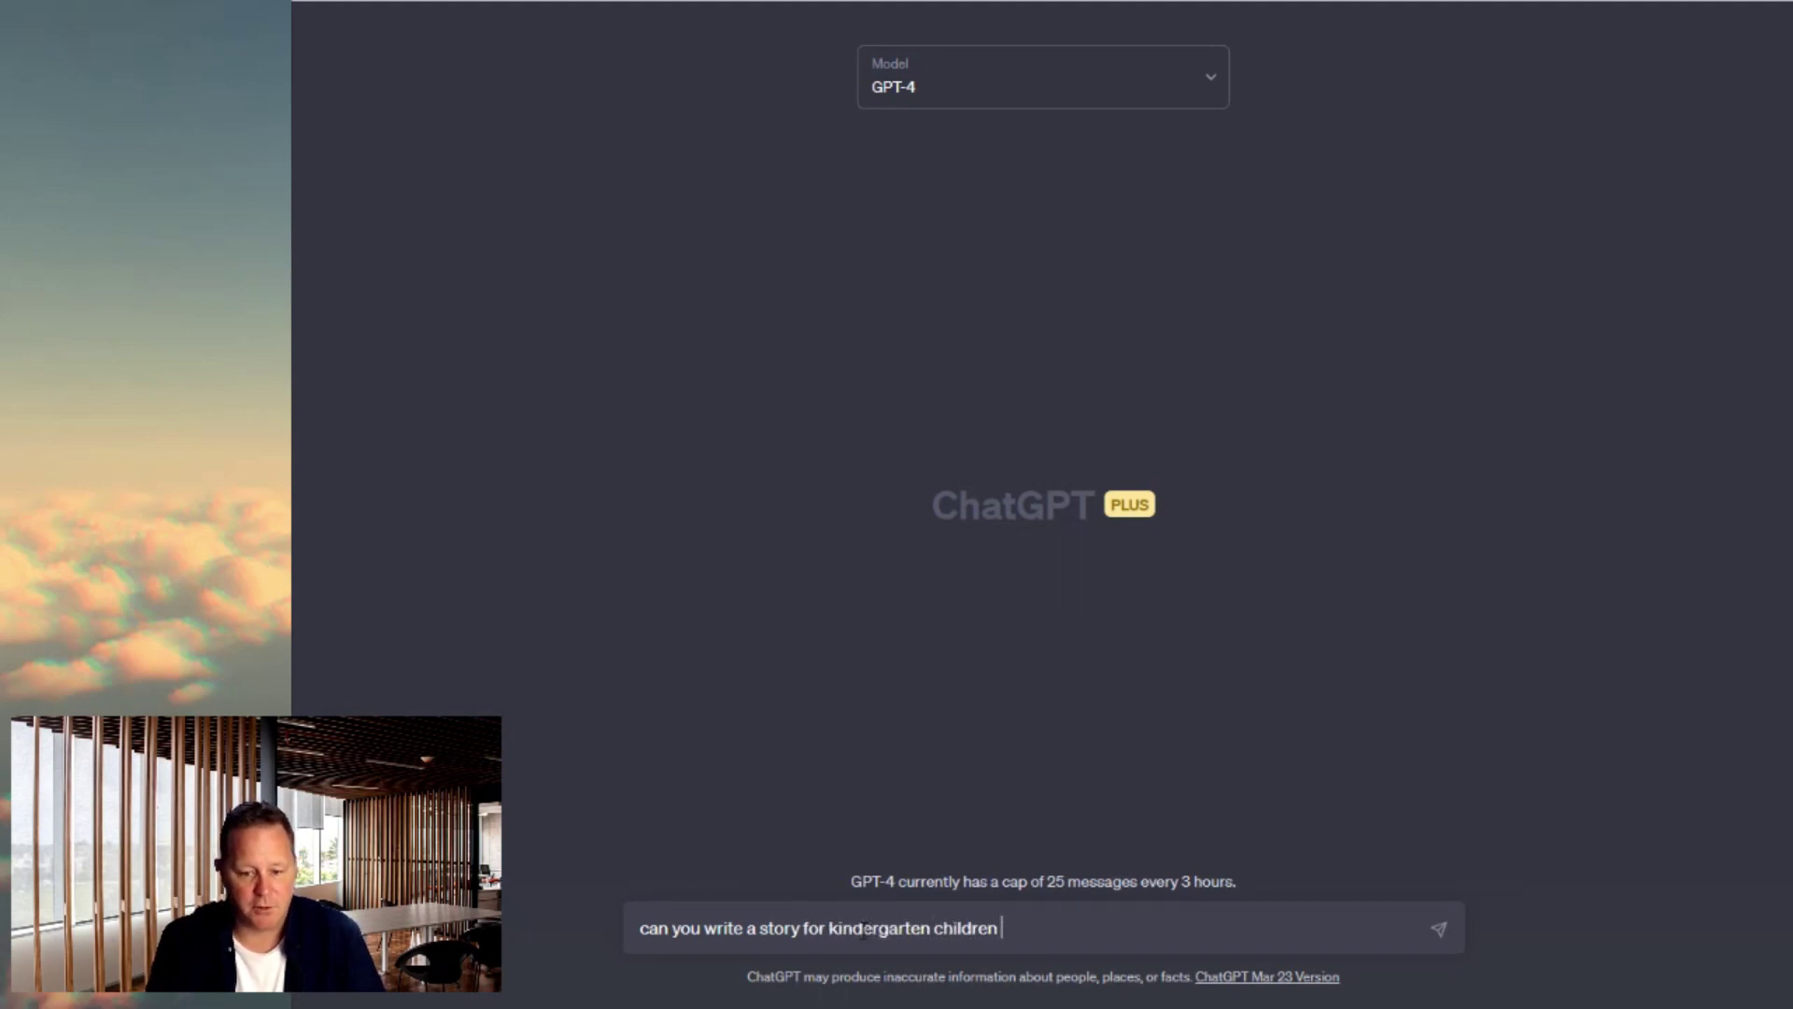
{"action": "type", "text": "about 10"}
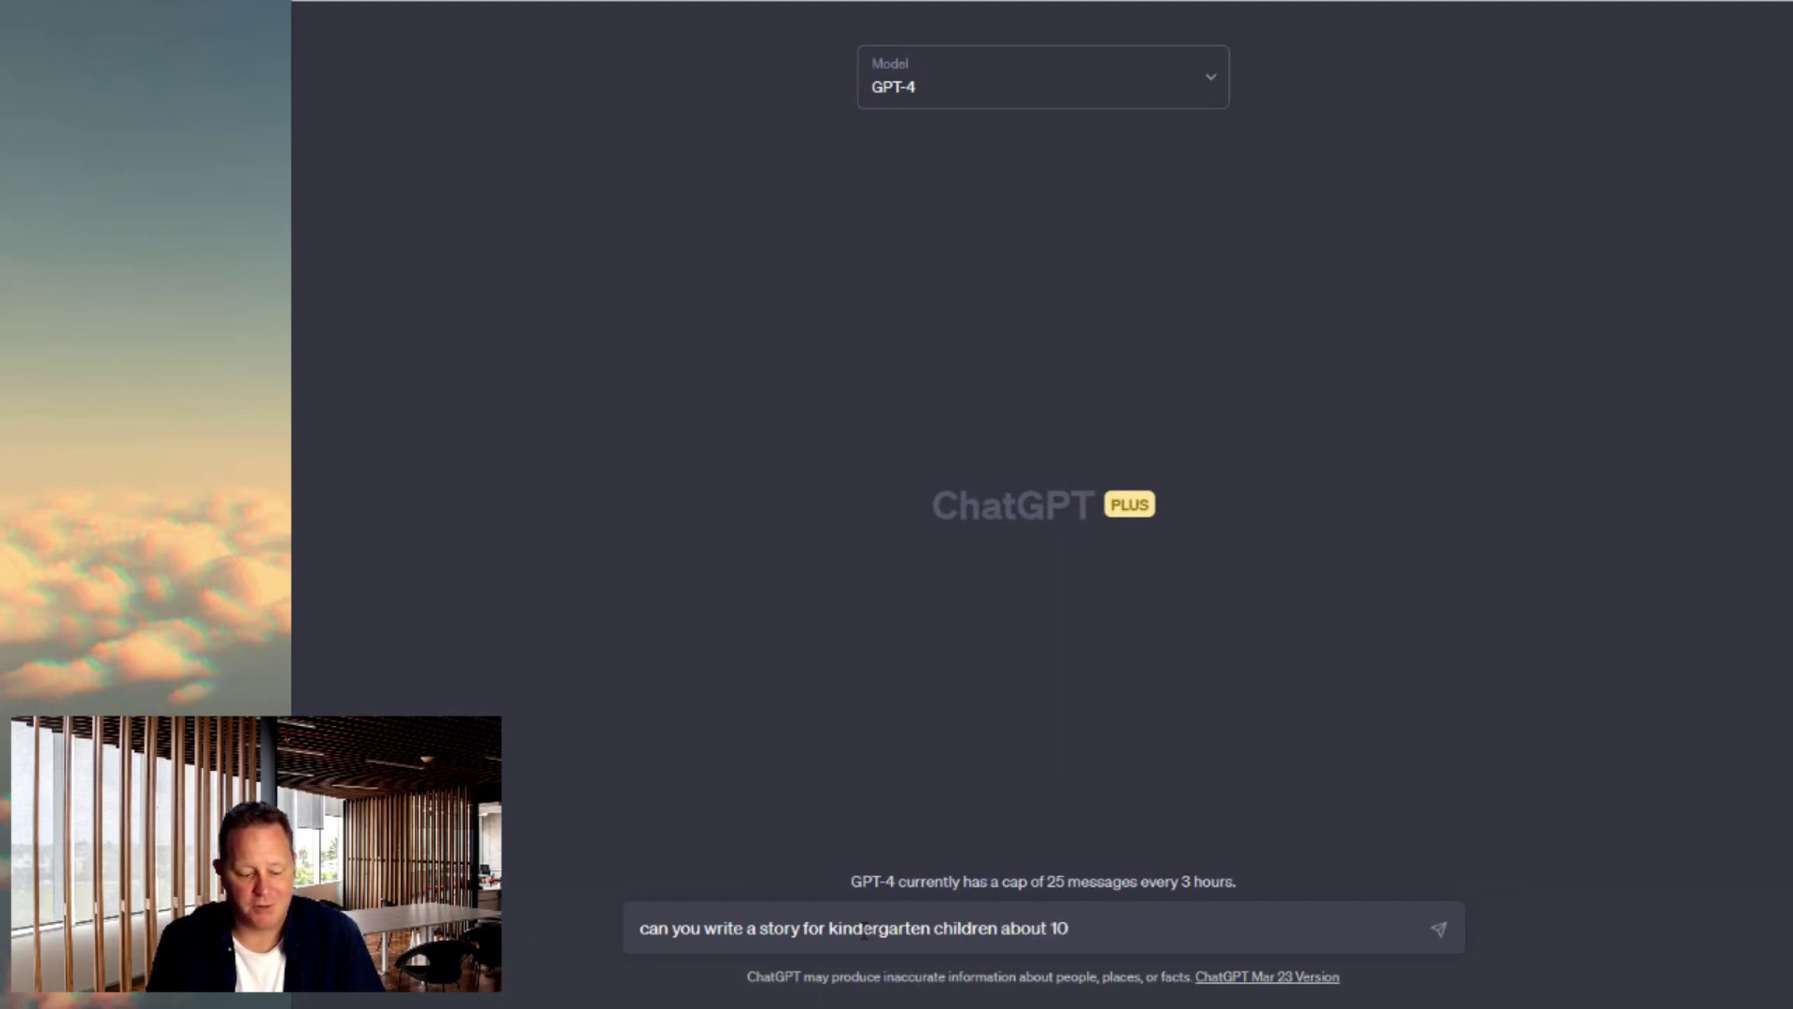
{"action": "key", "text": "BackSpace"}
{"action": "type", "text": "20 words "}
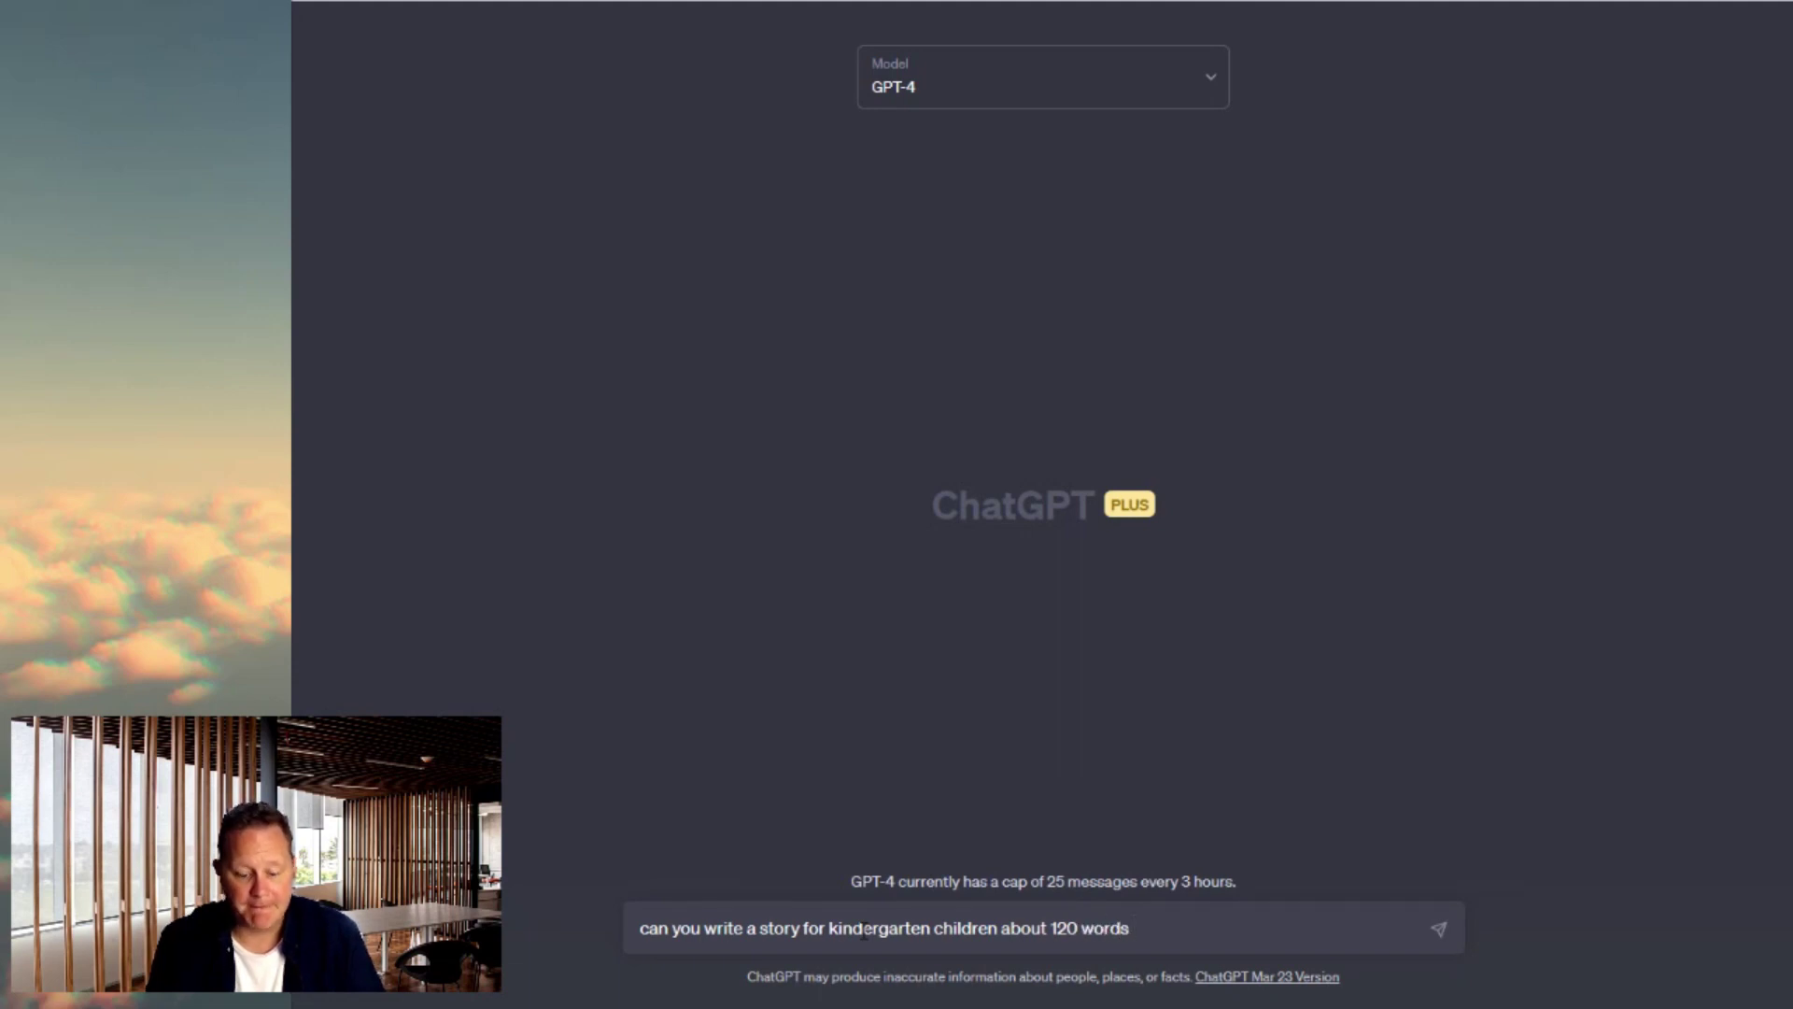
{"action": "type", "text": "with an"}
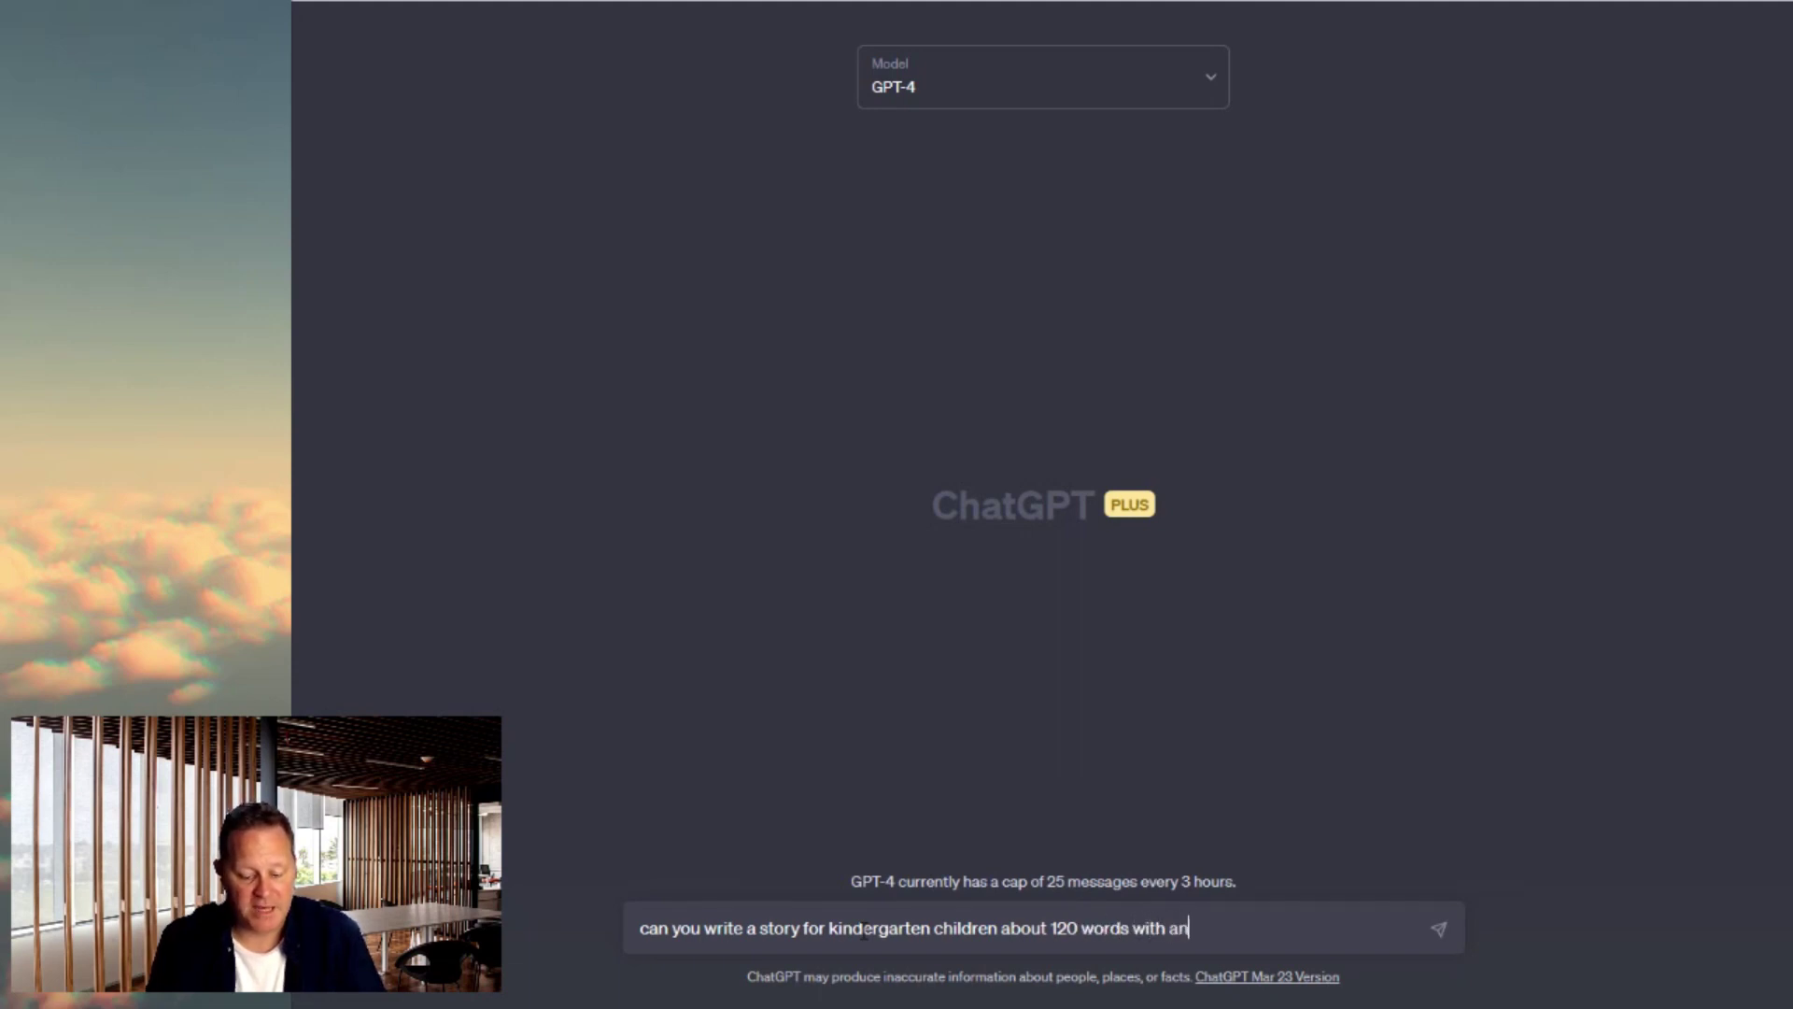
{"action": "type", "text": "imlas"}
{"action": "key", "text": "BackSpace"}
{"action": "key", "text": "BackSpace"}
{"action": "key", "text": "BackSpace"}
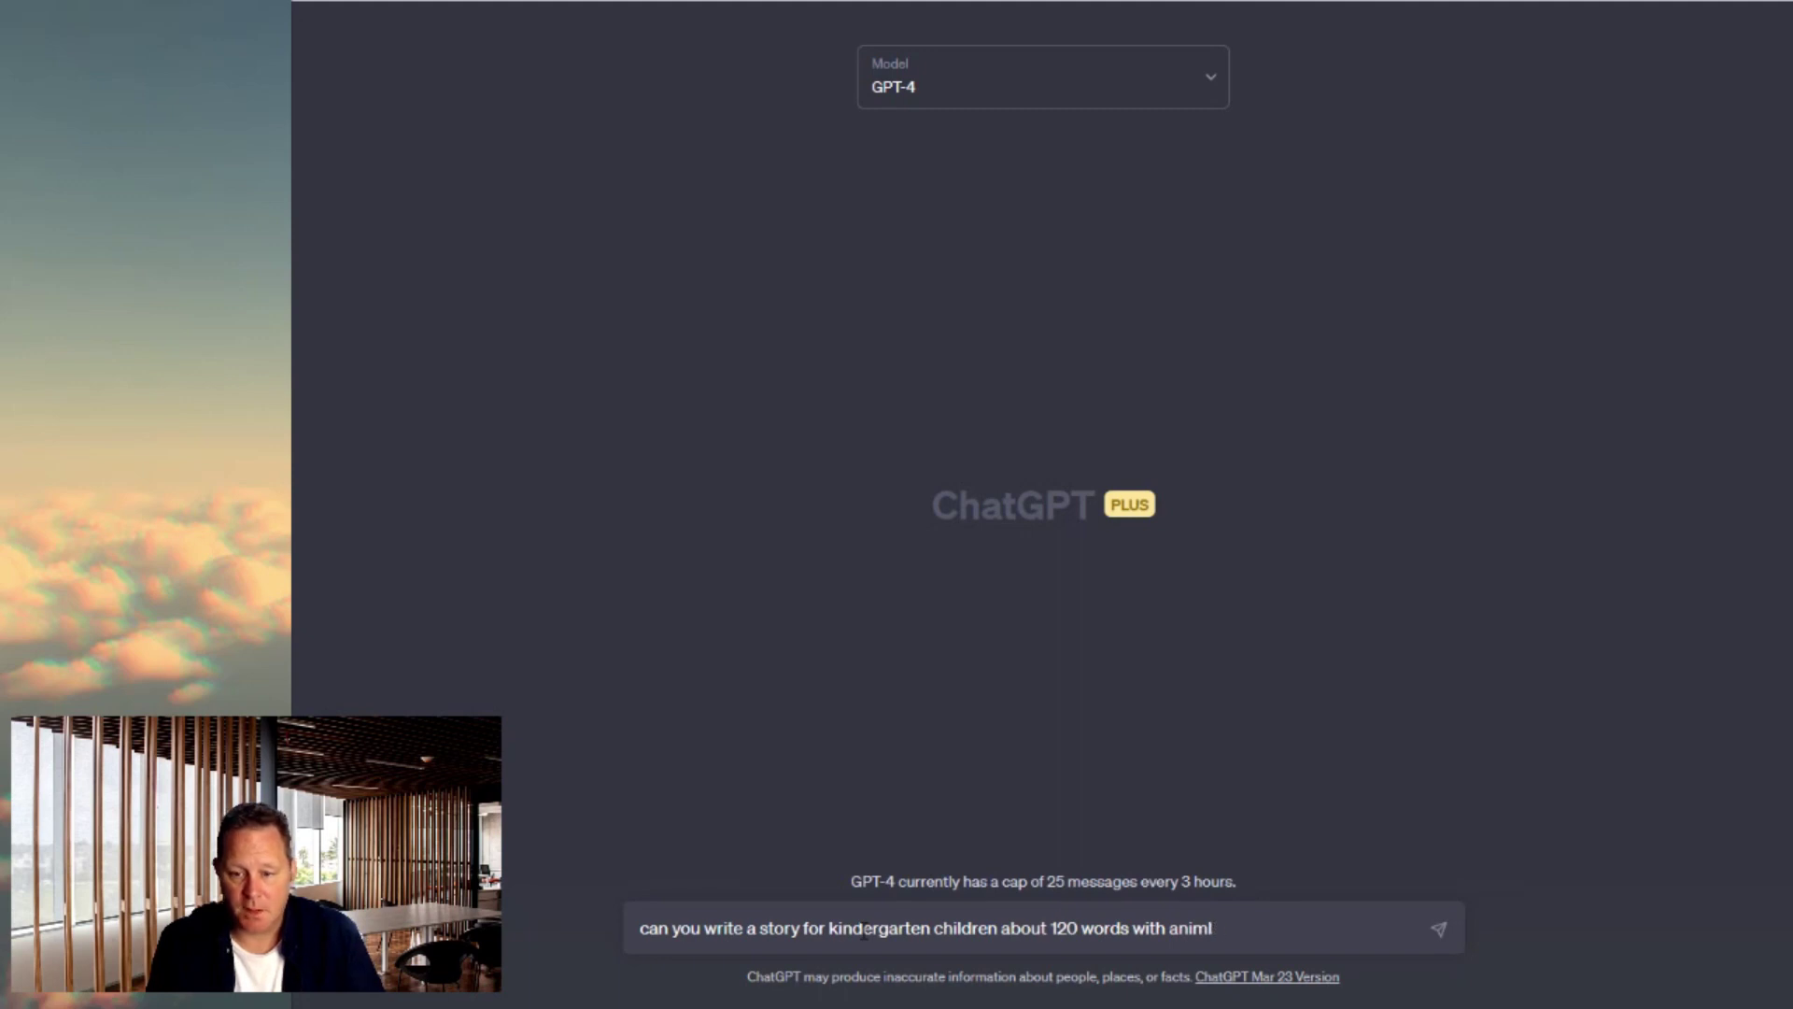
{"action": "type", "text": "als."}
{"action": "key", "text": "Return"}
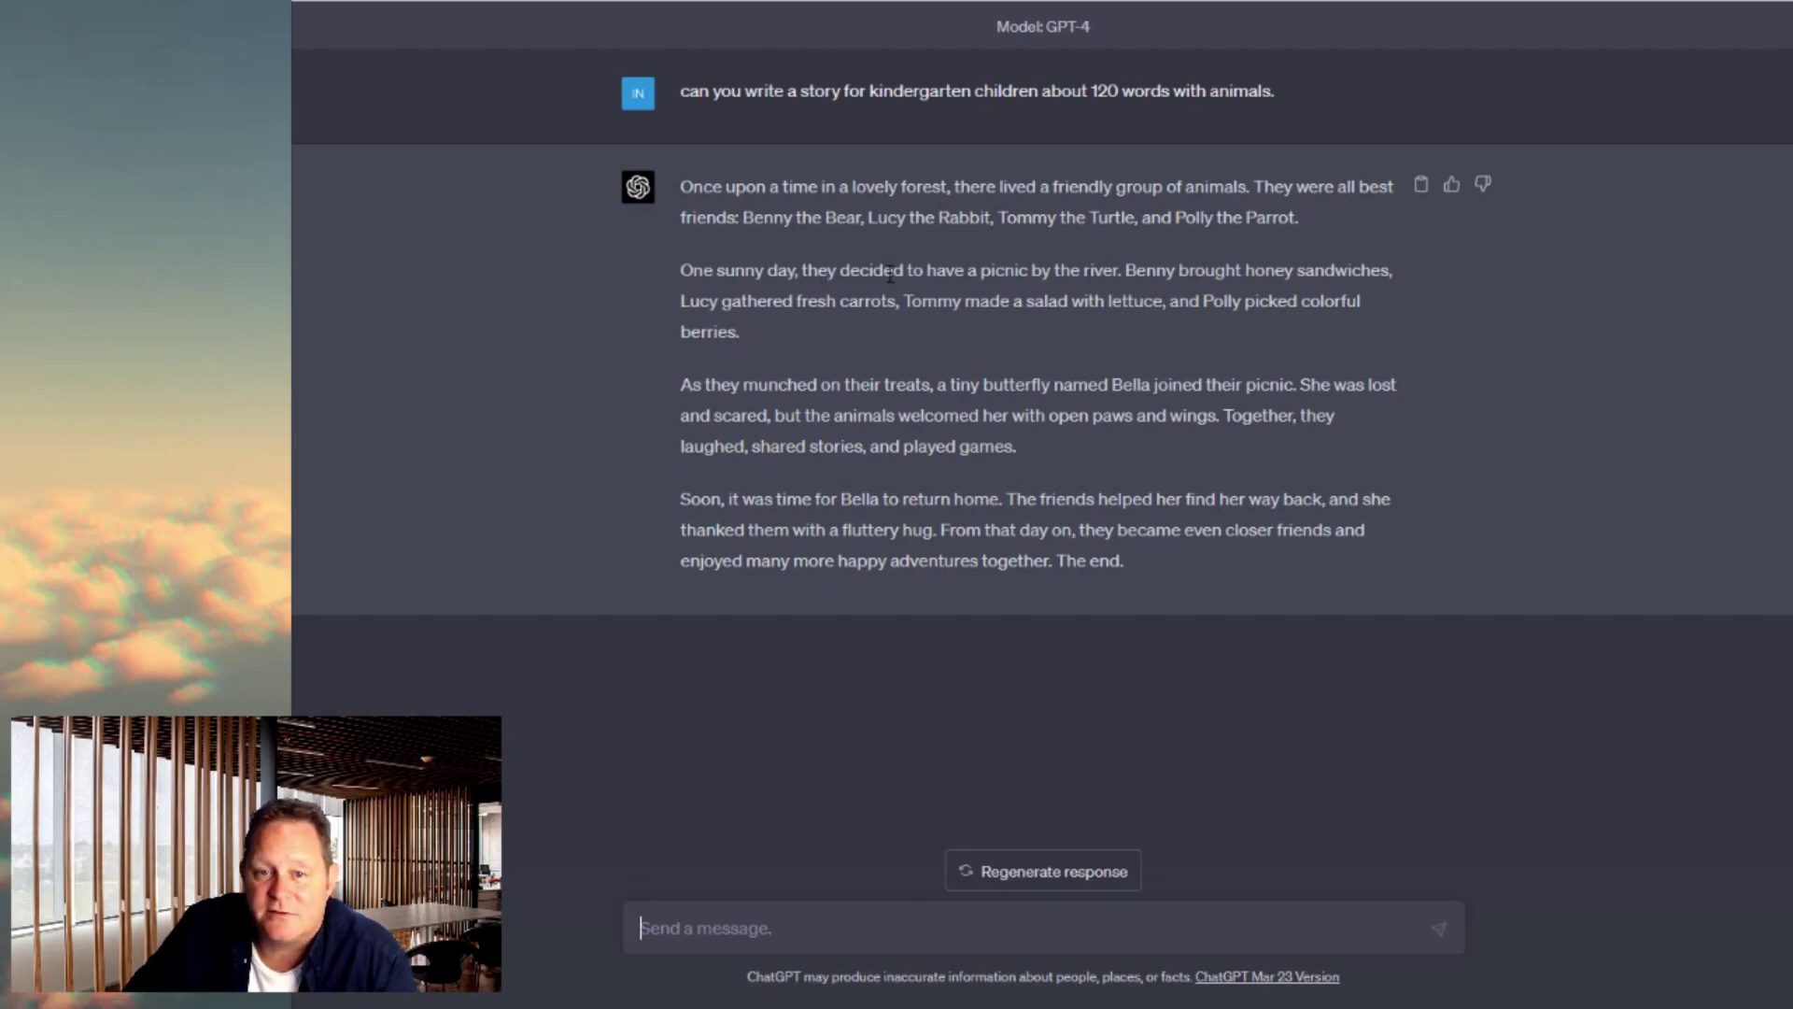
Send the follow-up prompt "can you make this simpler" to get an easier version of the animal story
{"action": "left_click_drag", "start_coordinate": [904, 269], "coordinate": [840, 270]}
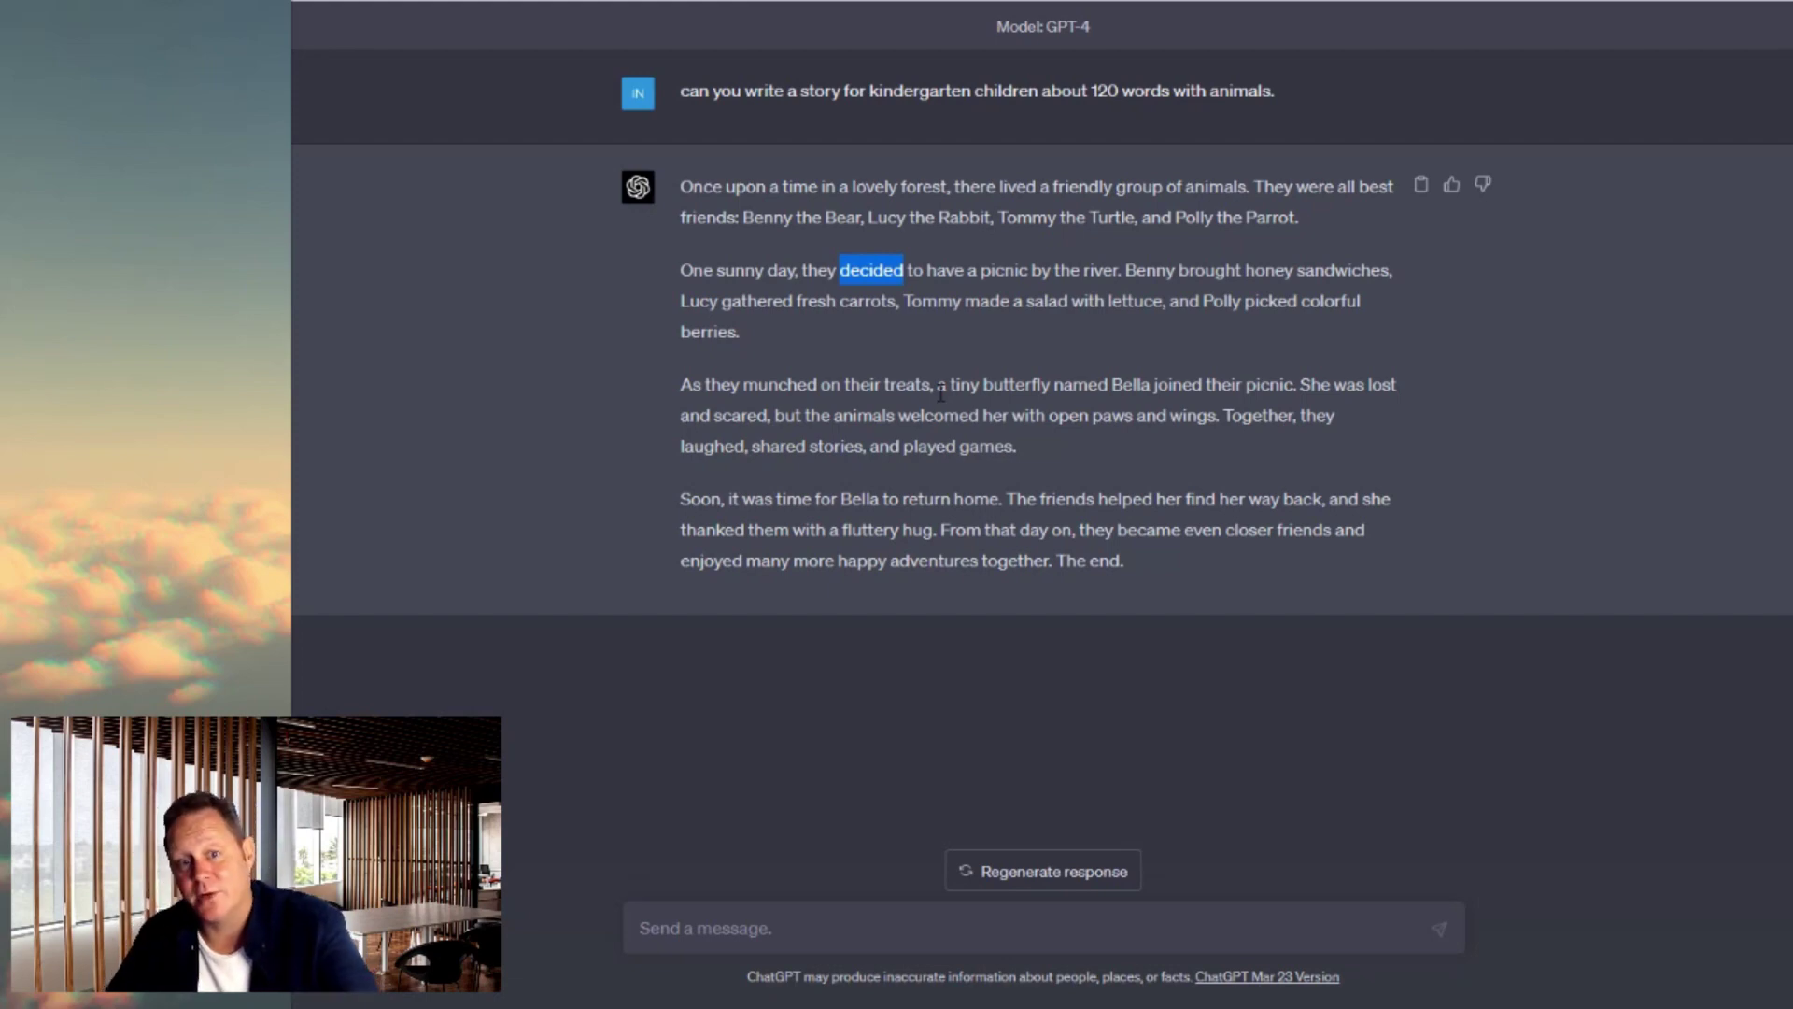
{"action": "left_click", "coordinate": [857, 925]}
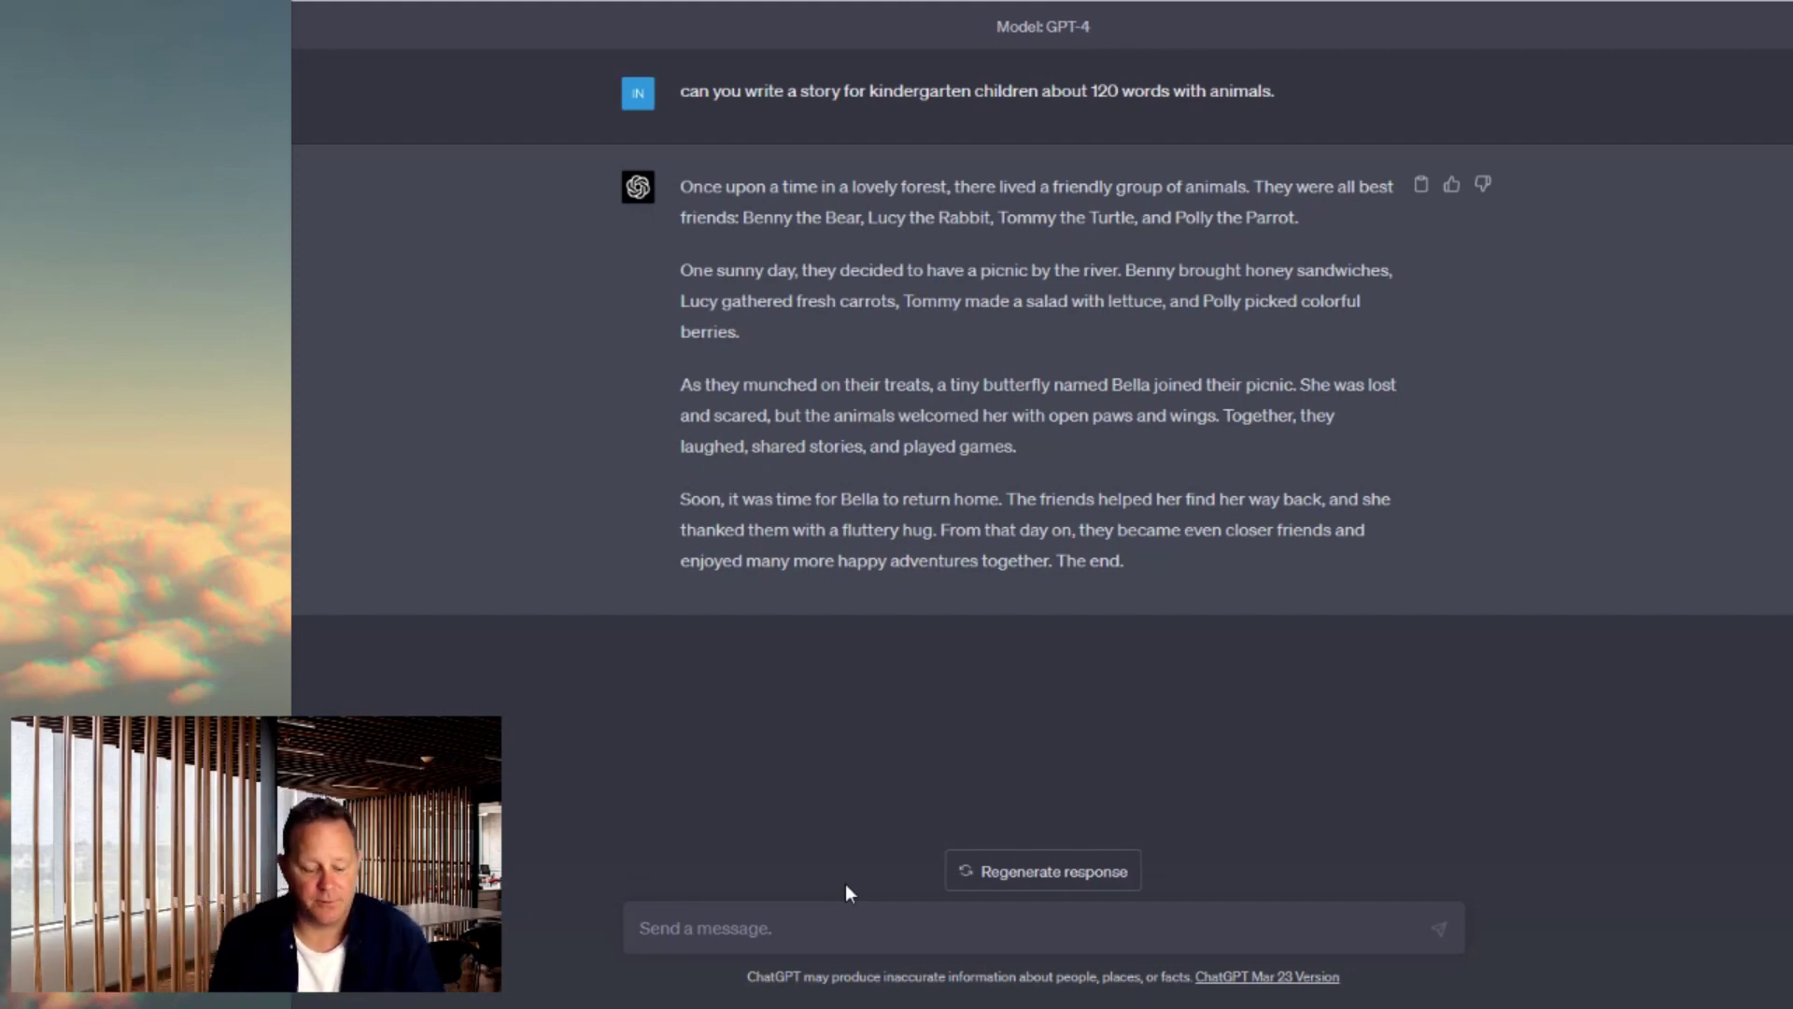
{"action": "type", "text": "can you make this si"}
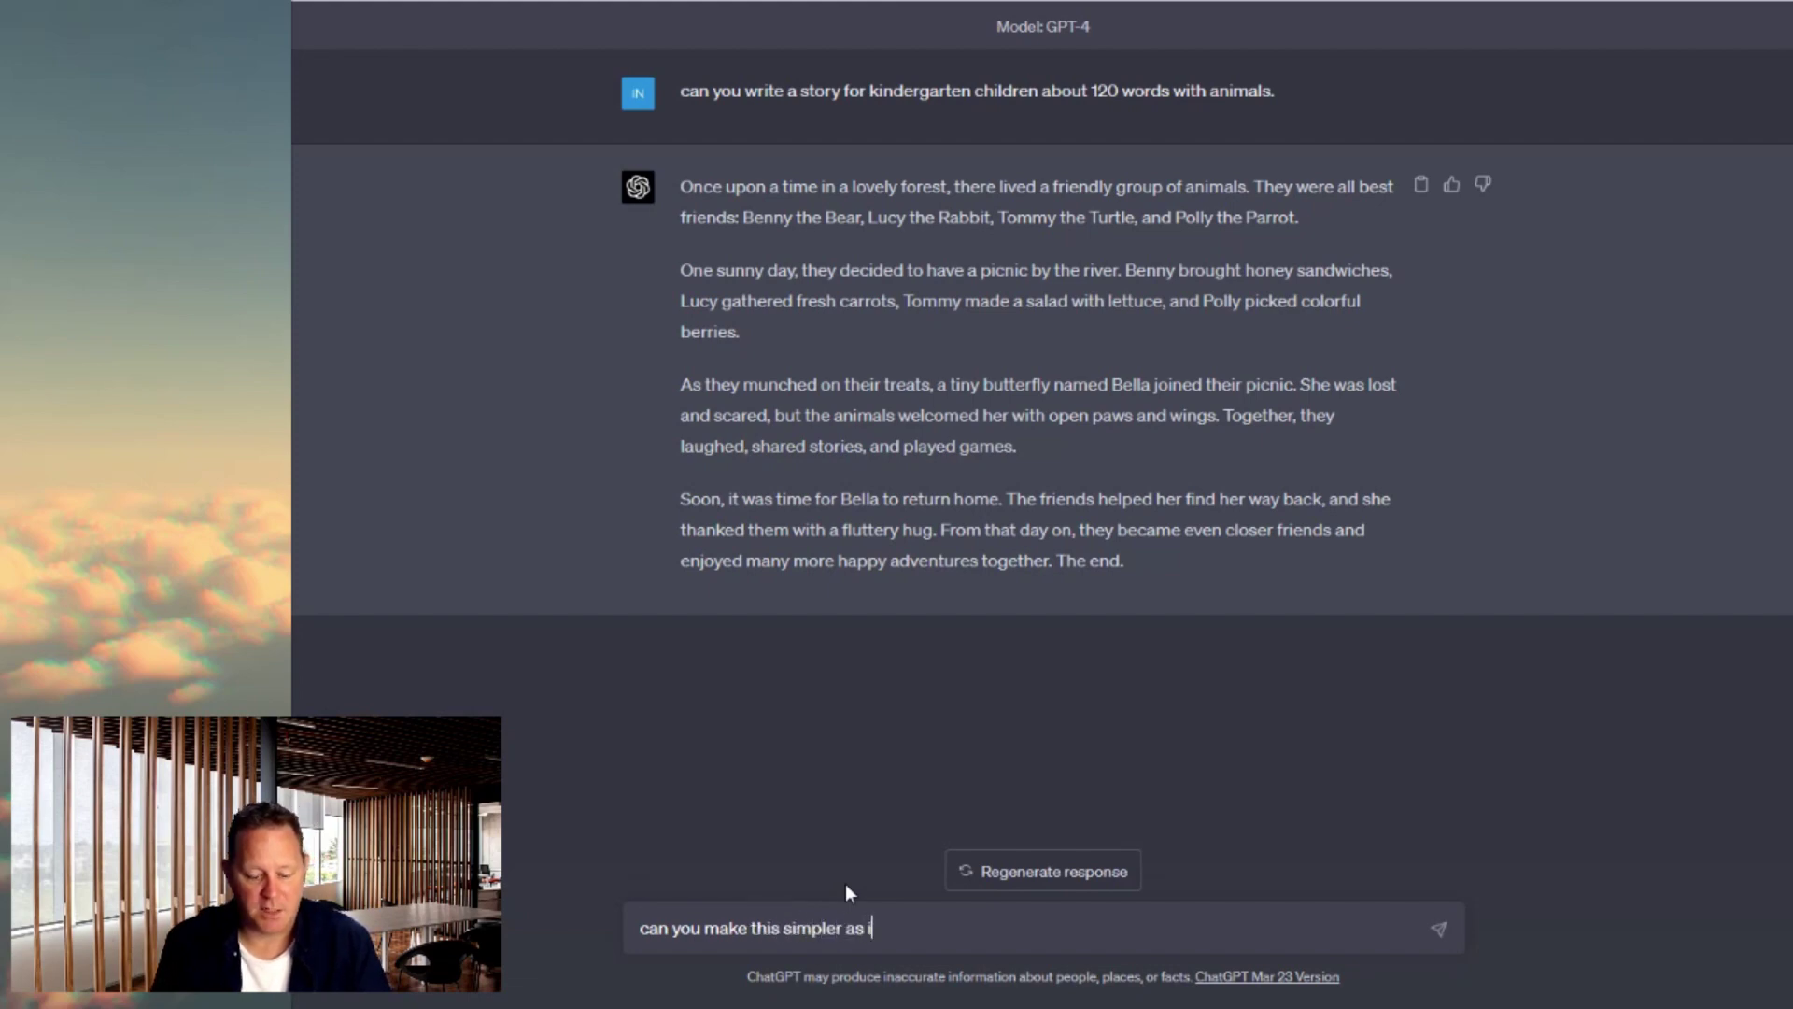
{"action": "type", "text": "mpler"}
{"action": "key", "text": "Return"}
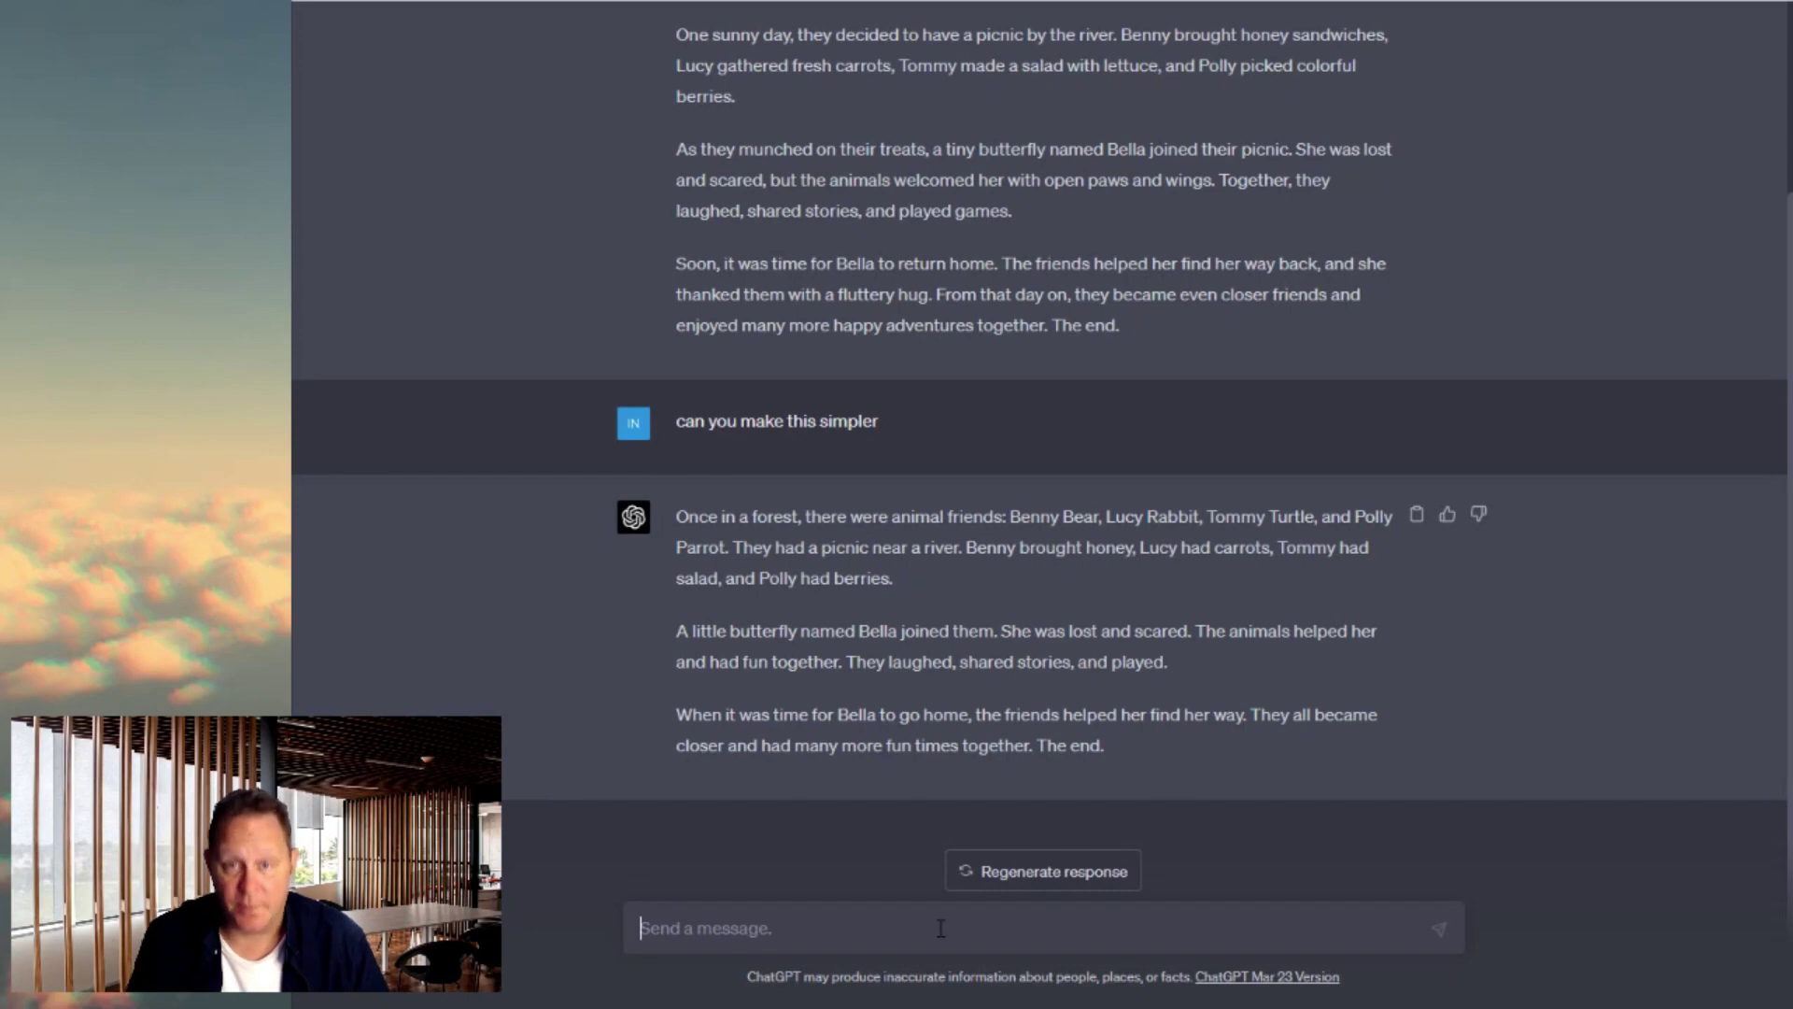
Ask for the simplified story in present tense with the prompt "can you put htis into present tense to make it even simpler"
{"action": "type", "text": "can you sand"}
{"action": "key", "text": "BackSpace"}
{"action": "key", "text": "BackSpace"}
{"action": "key", "text": "BackSpace"}
{"action": "key", "text": "BackSpace"}
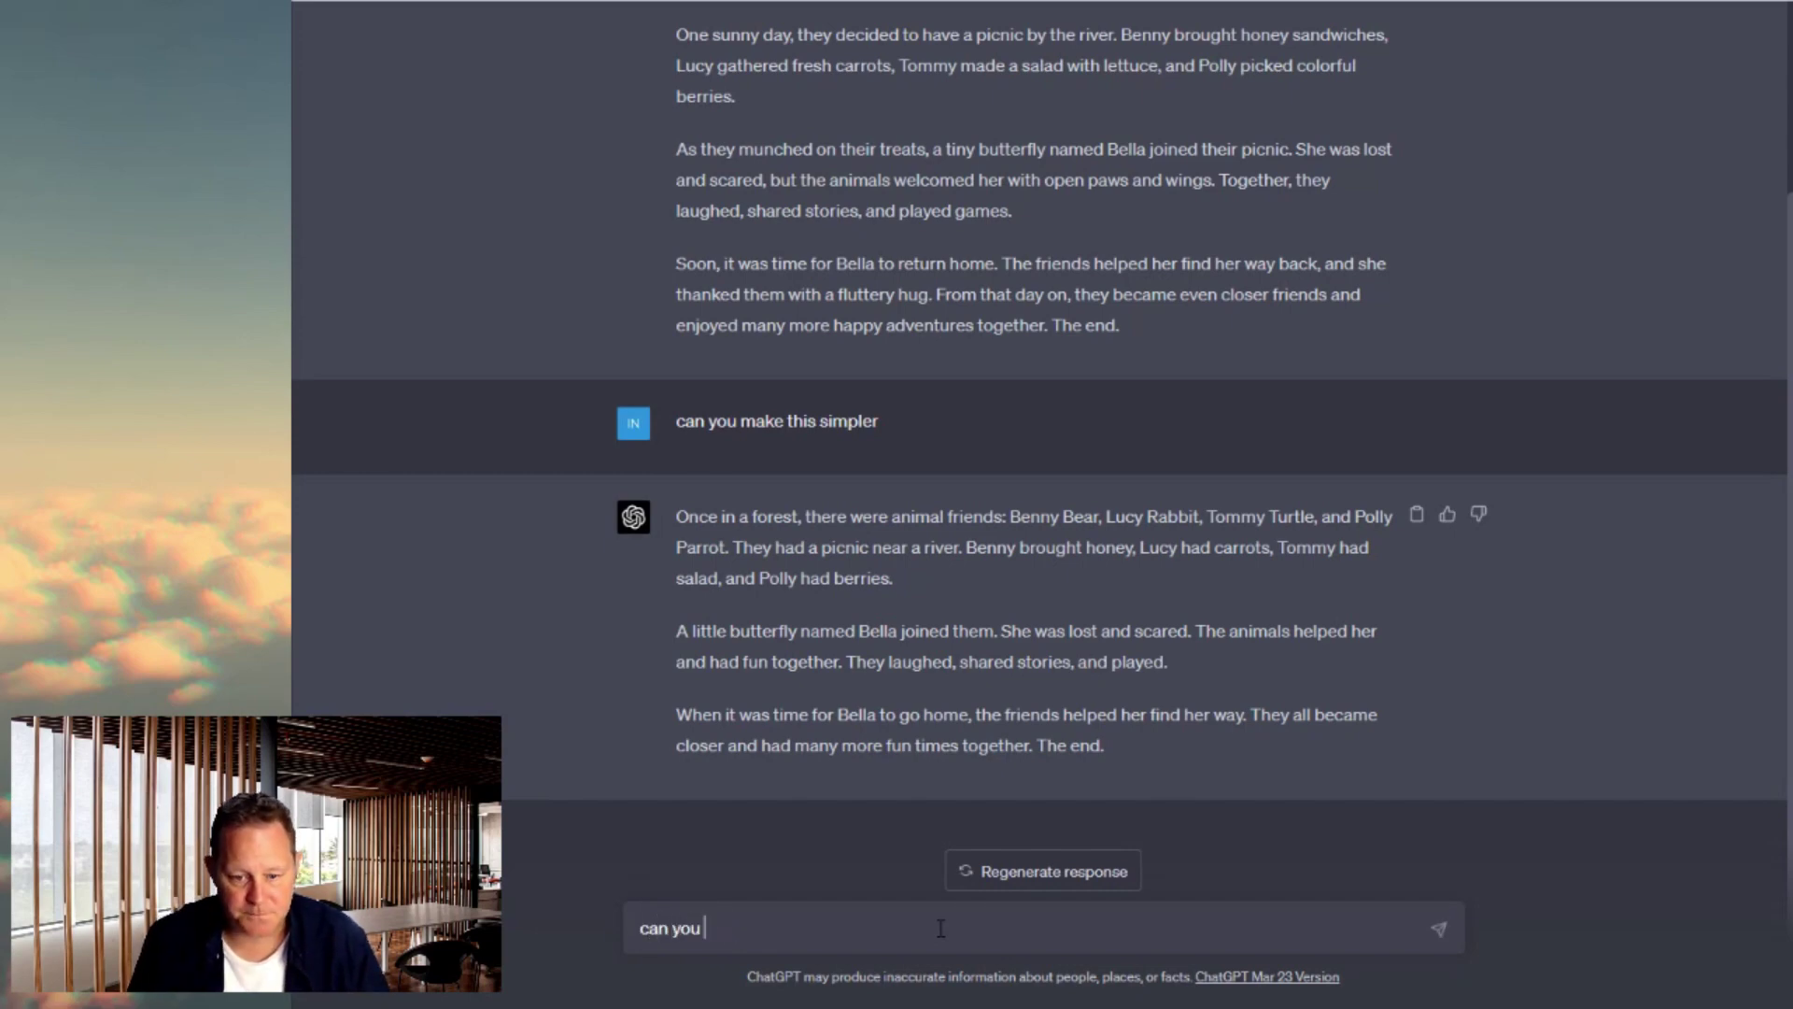
{"action": "type", "text": "put htis into"}
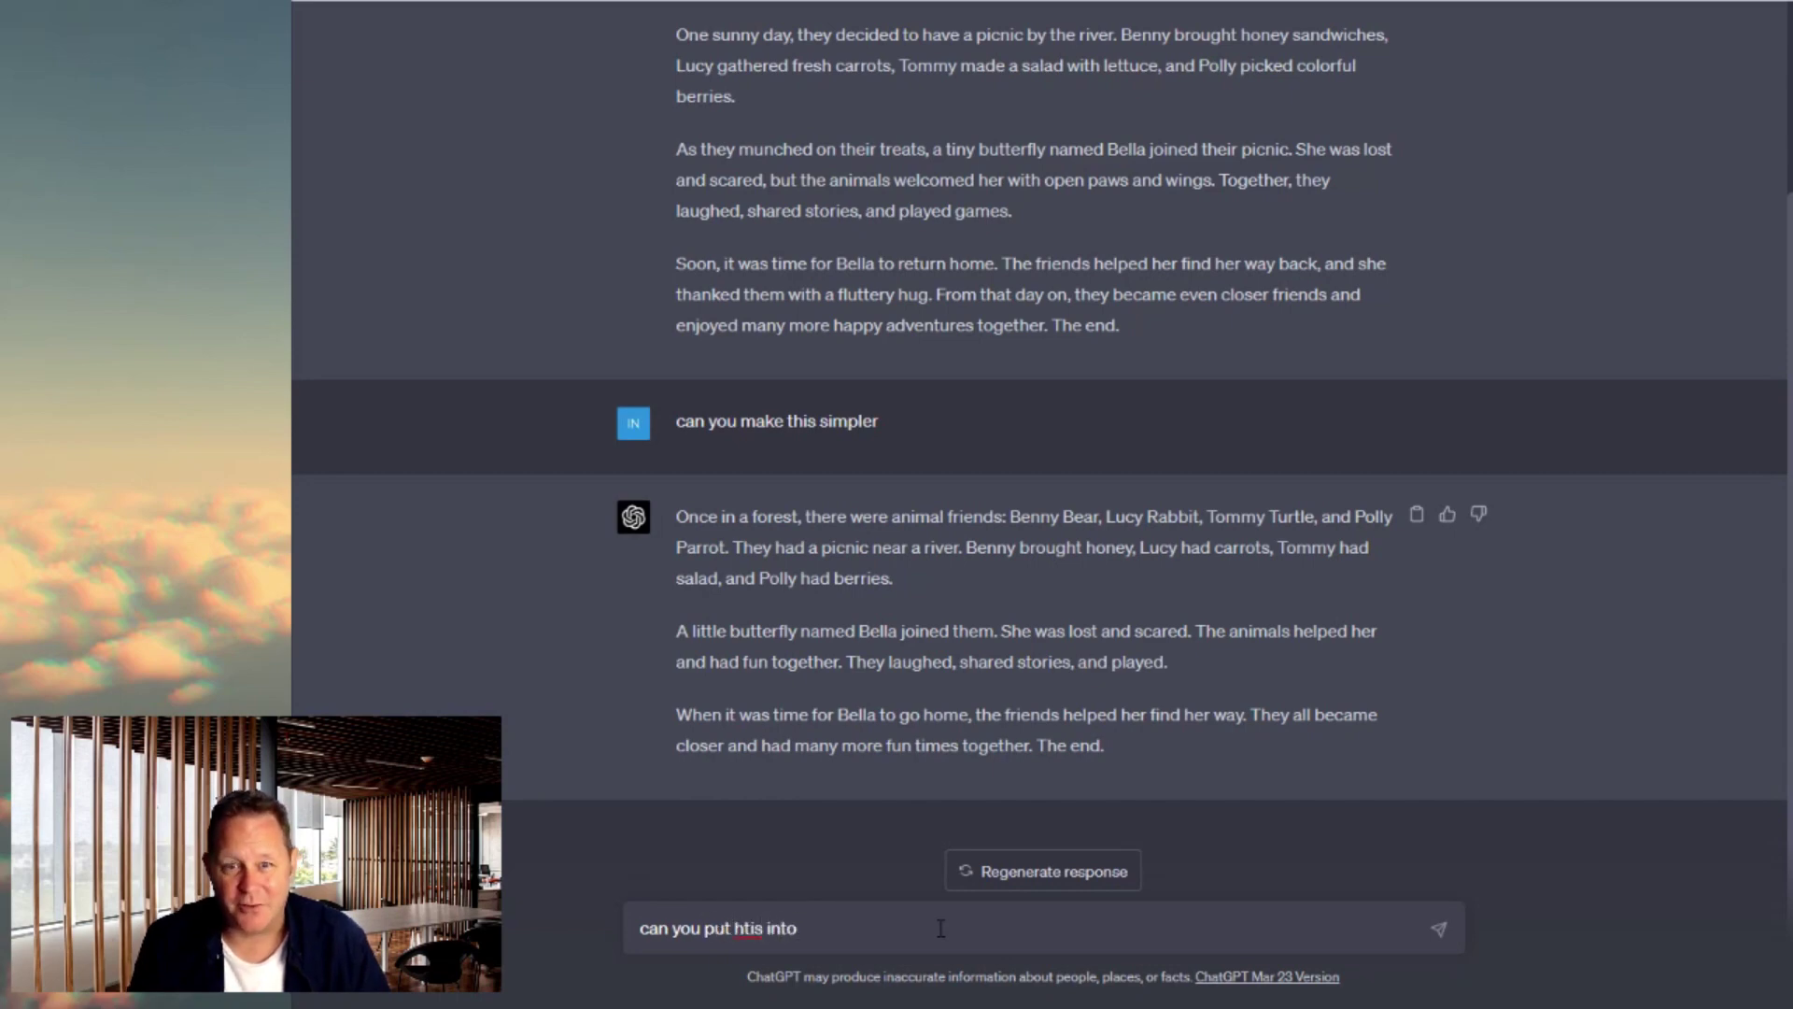
{"action": "type", "text": "present "}
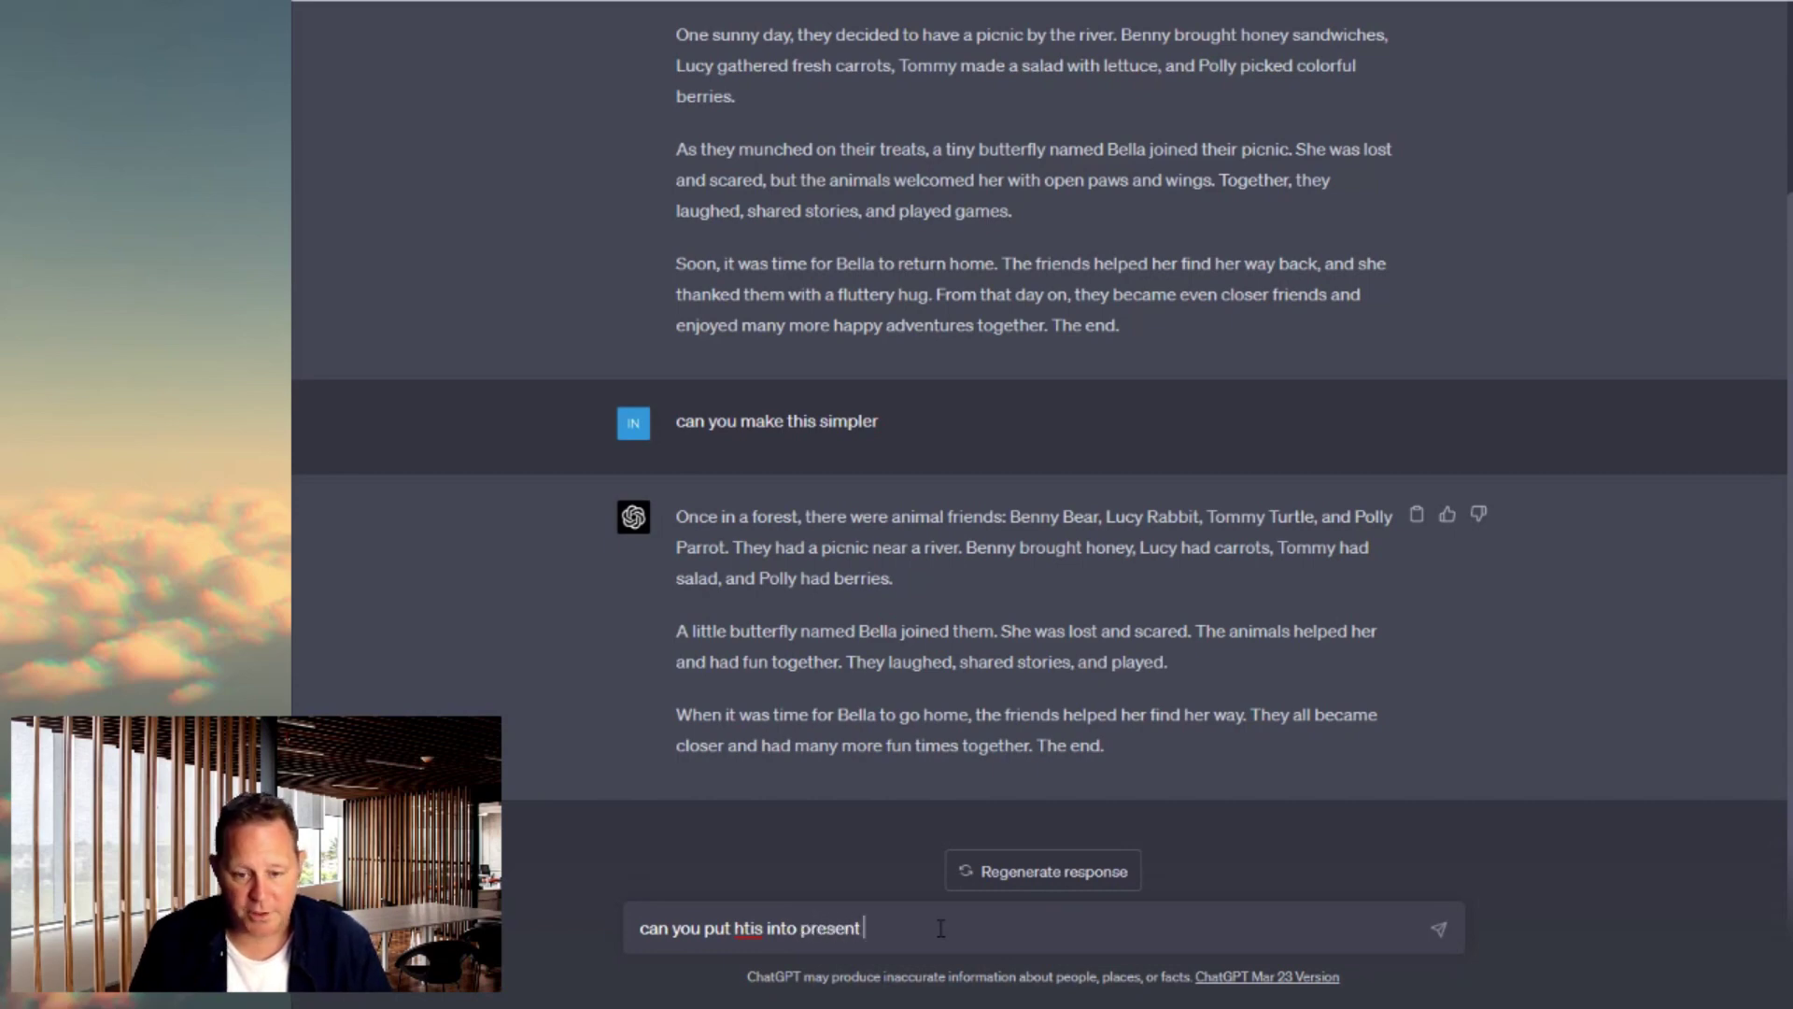
{"action": "type", "text": "tense to"}
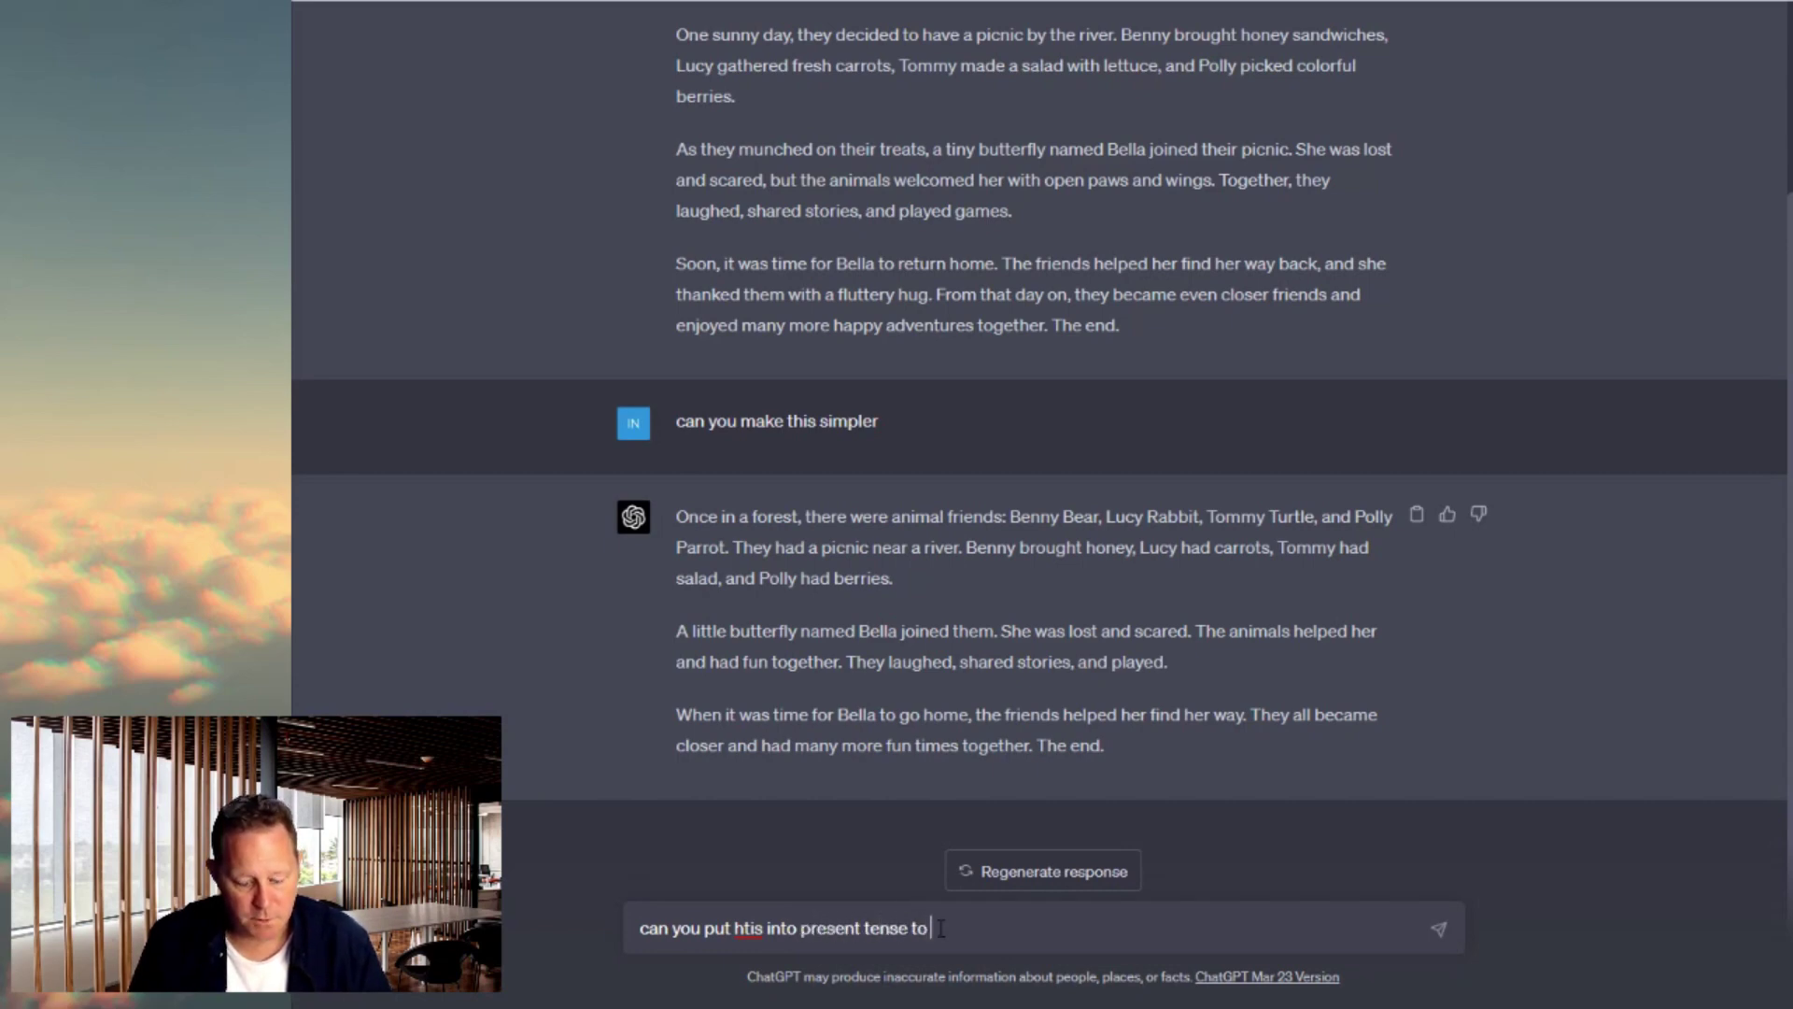
{"action": "type", "text": " make it even simpler"}
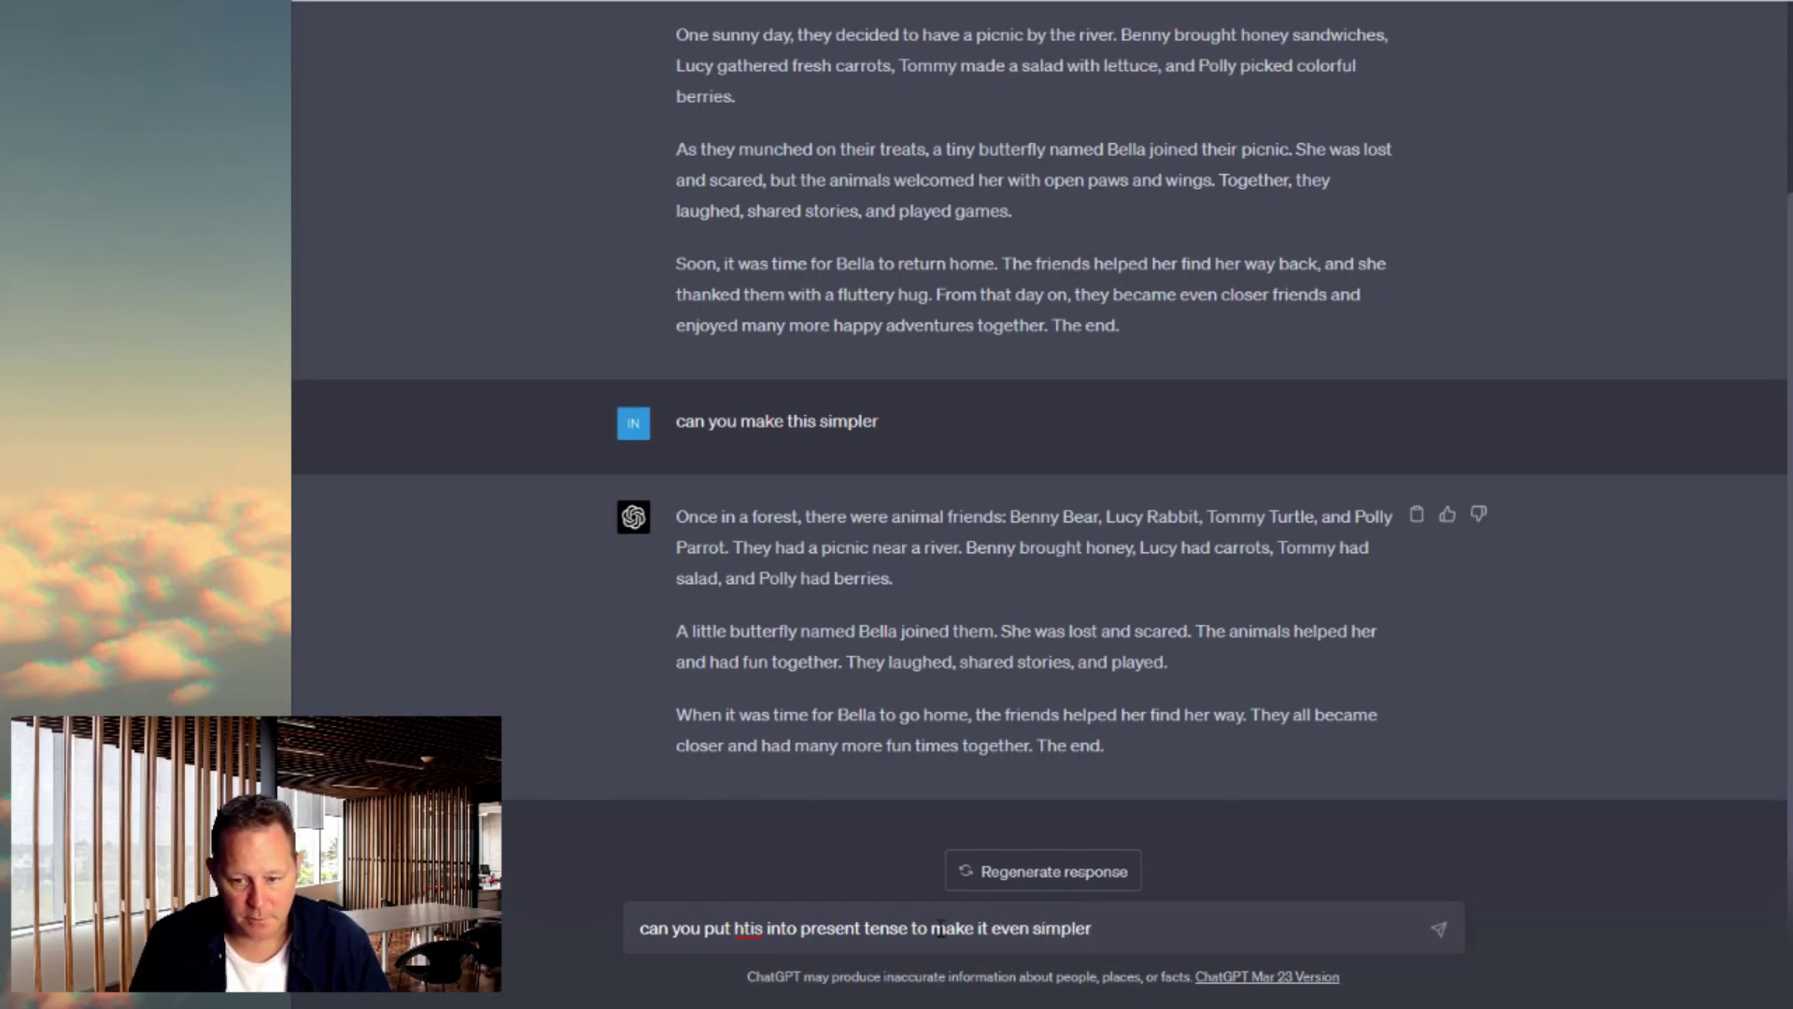
{"action": "key", "text": "Return"}
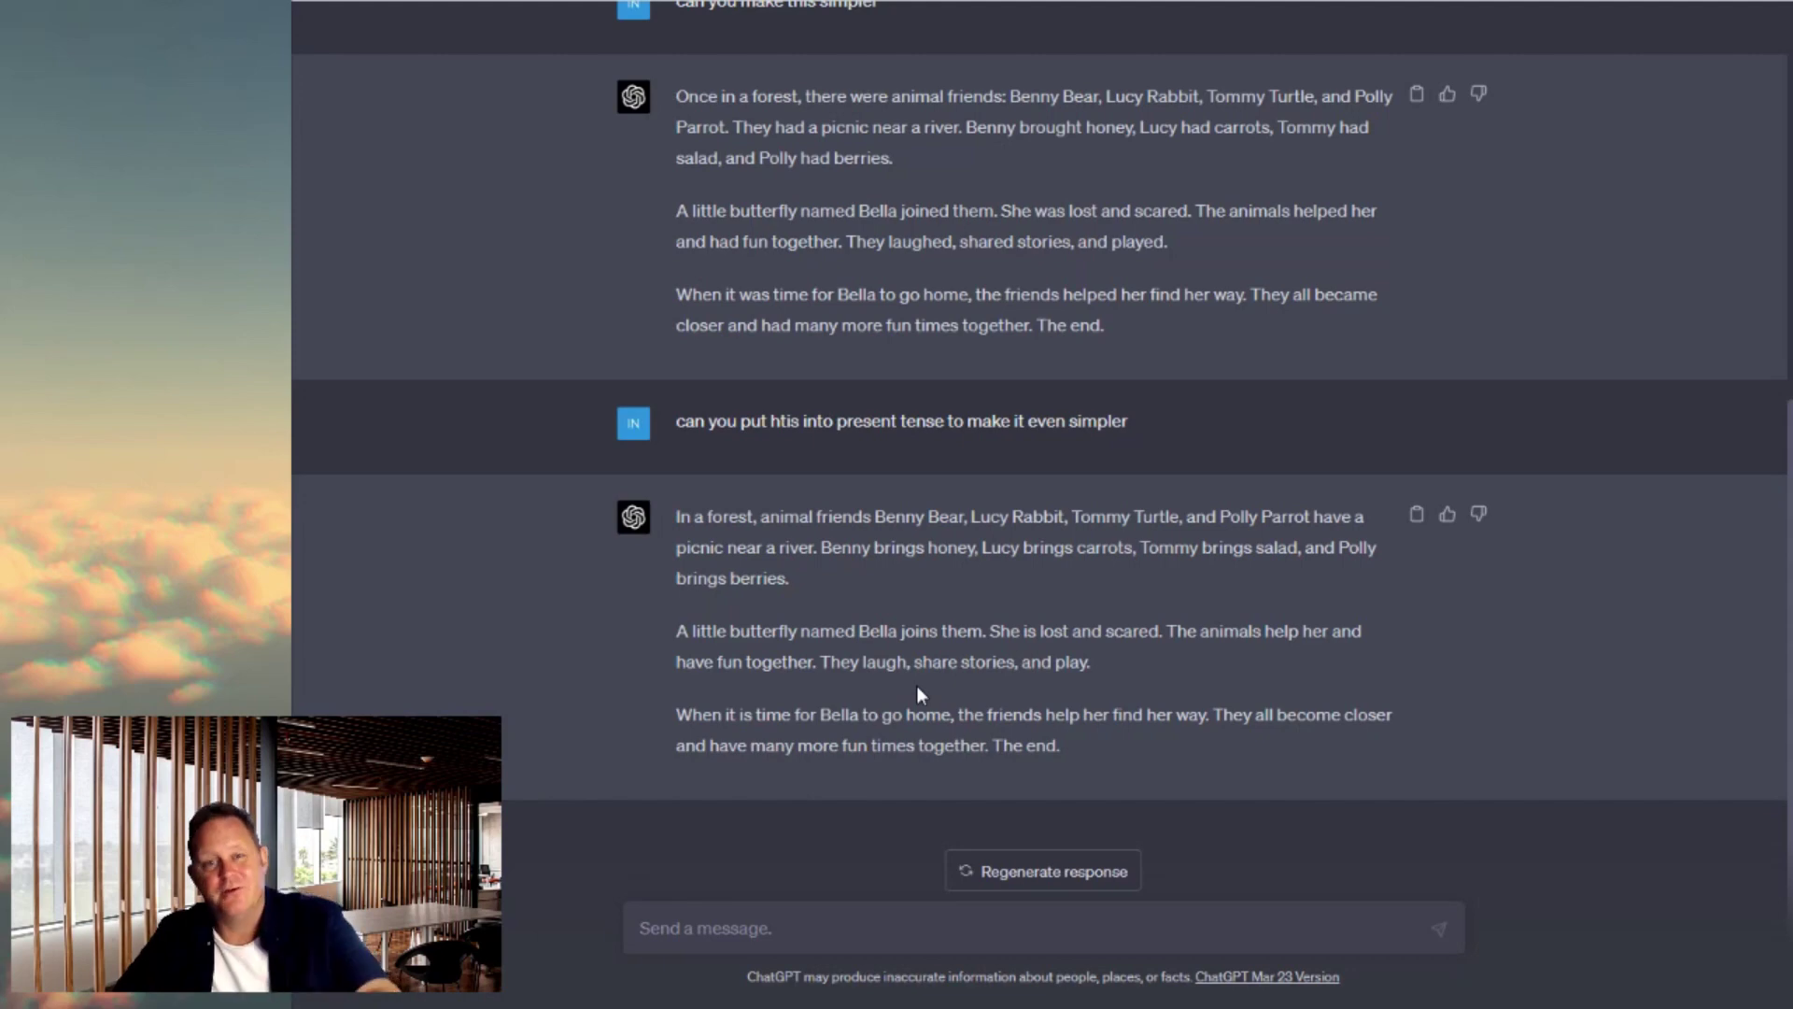
Send "can you write 5 comprehension question for this story", and once the questions are written, send "can you answer these"
{"action": "scroll", "coordinate": [942, 670], "scroll_direction": "up", "scroll_amount": 8}
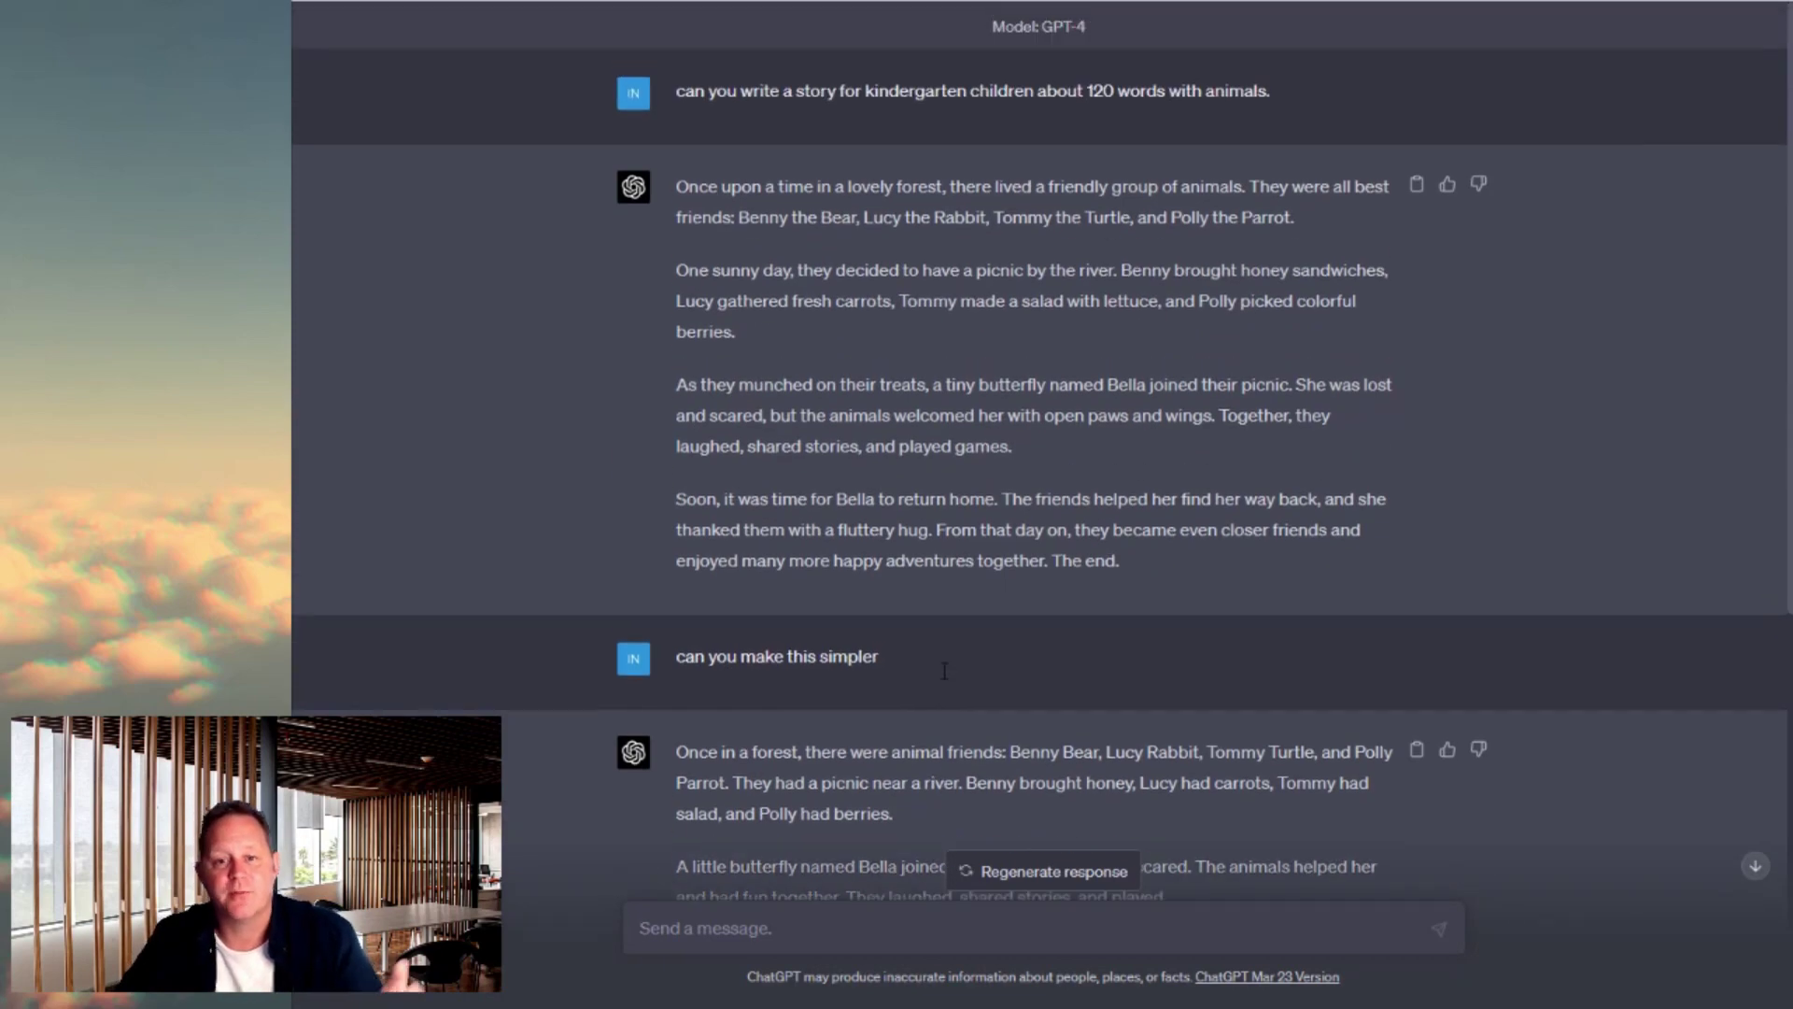
{"action": "scroll", "coordinate": [937, 480], "scroll_direction": "down", "scroll_amount": 1}
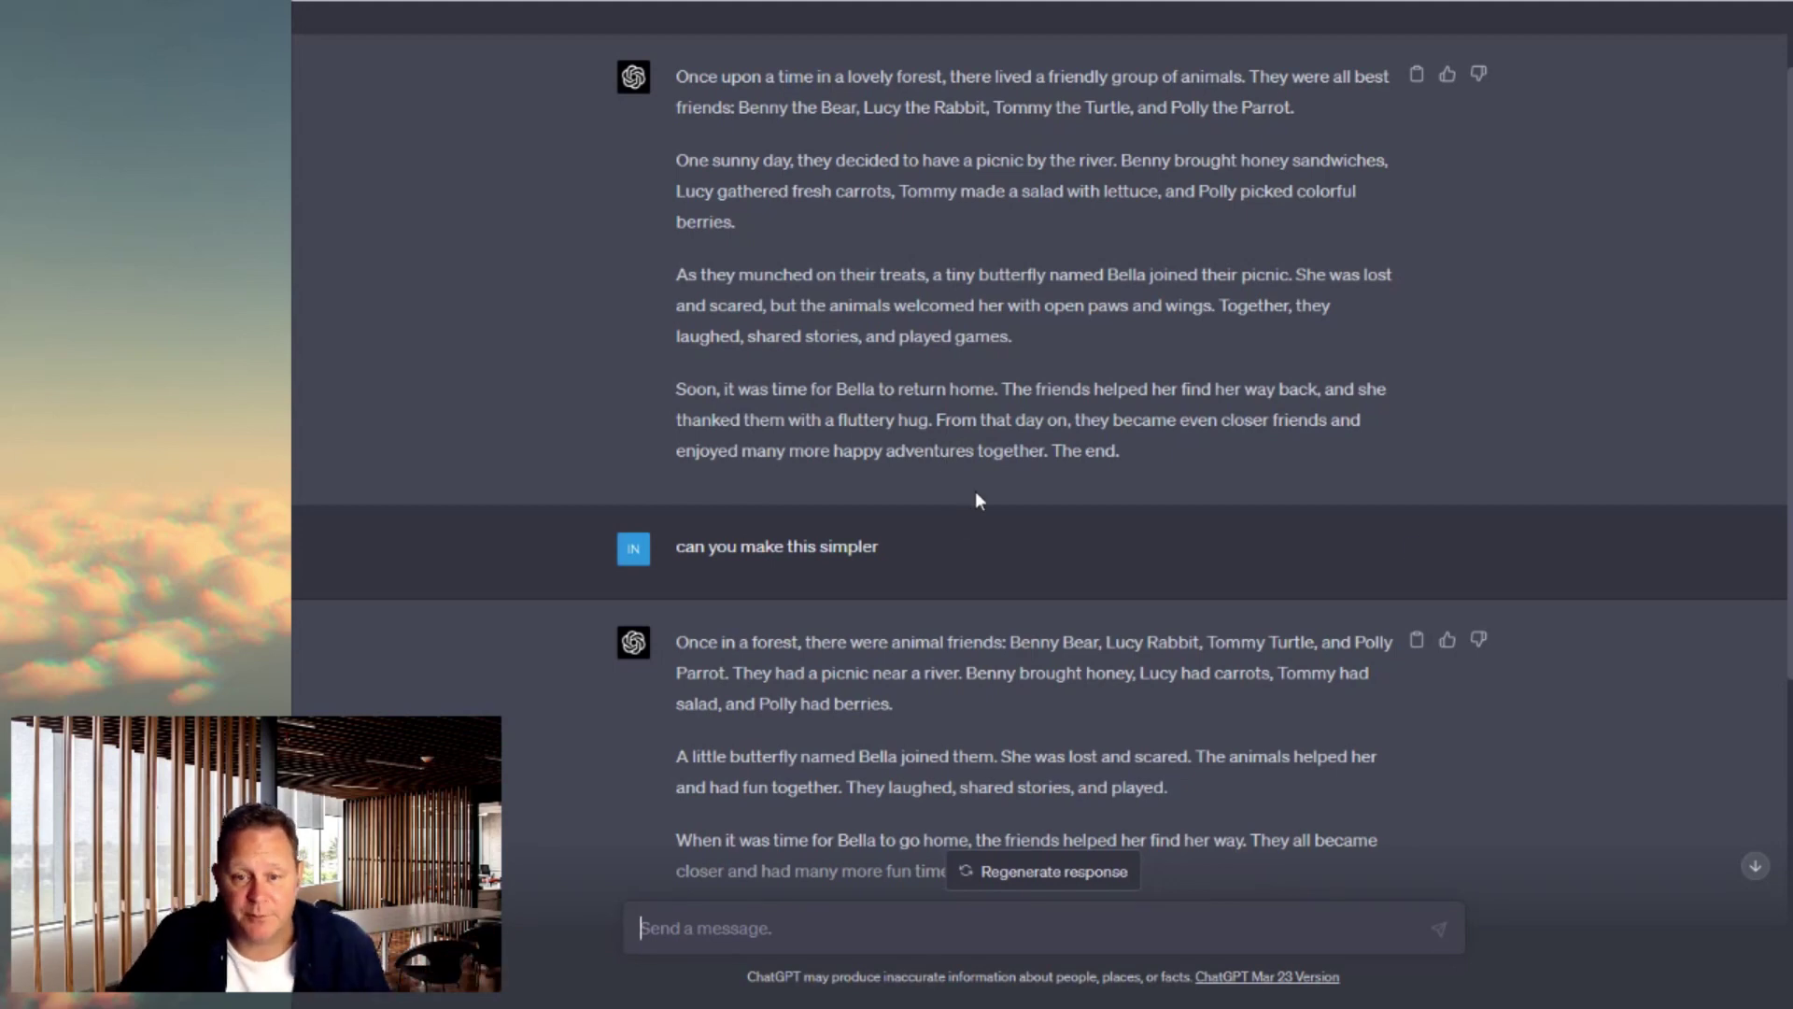
{"action": "scroll", "coordinate": [975, 490], "scroll_direction": "down", "scroll_amount": 5}
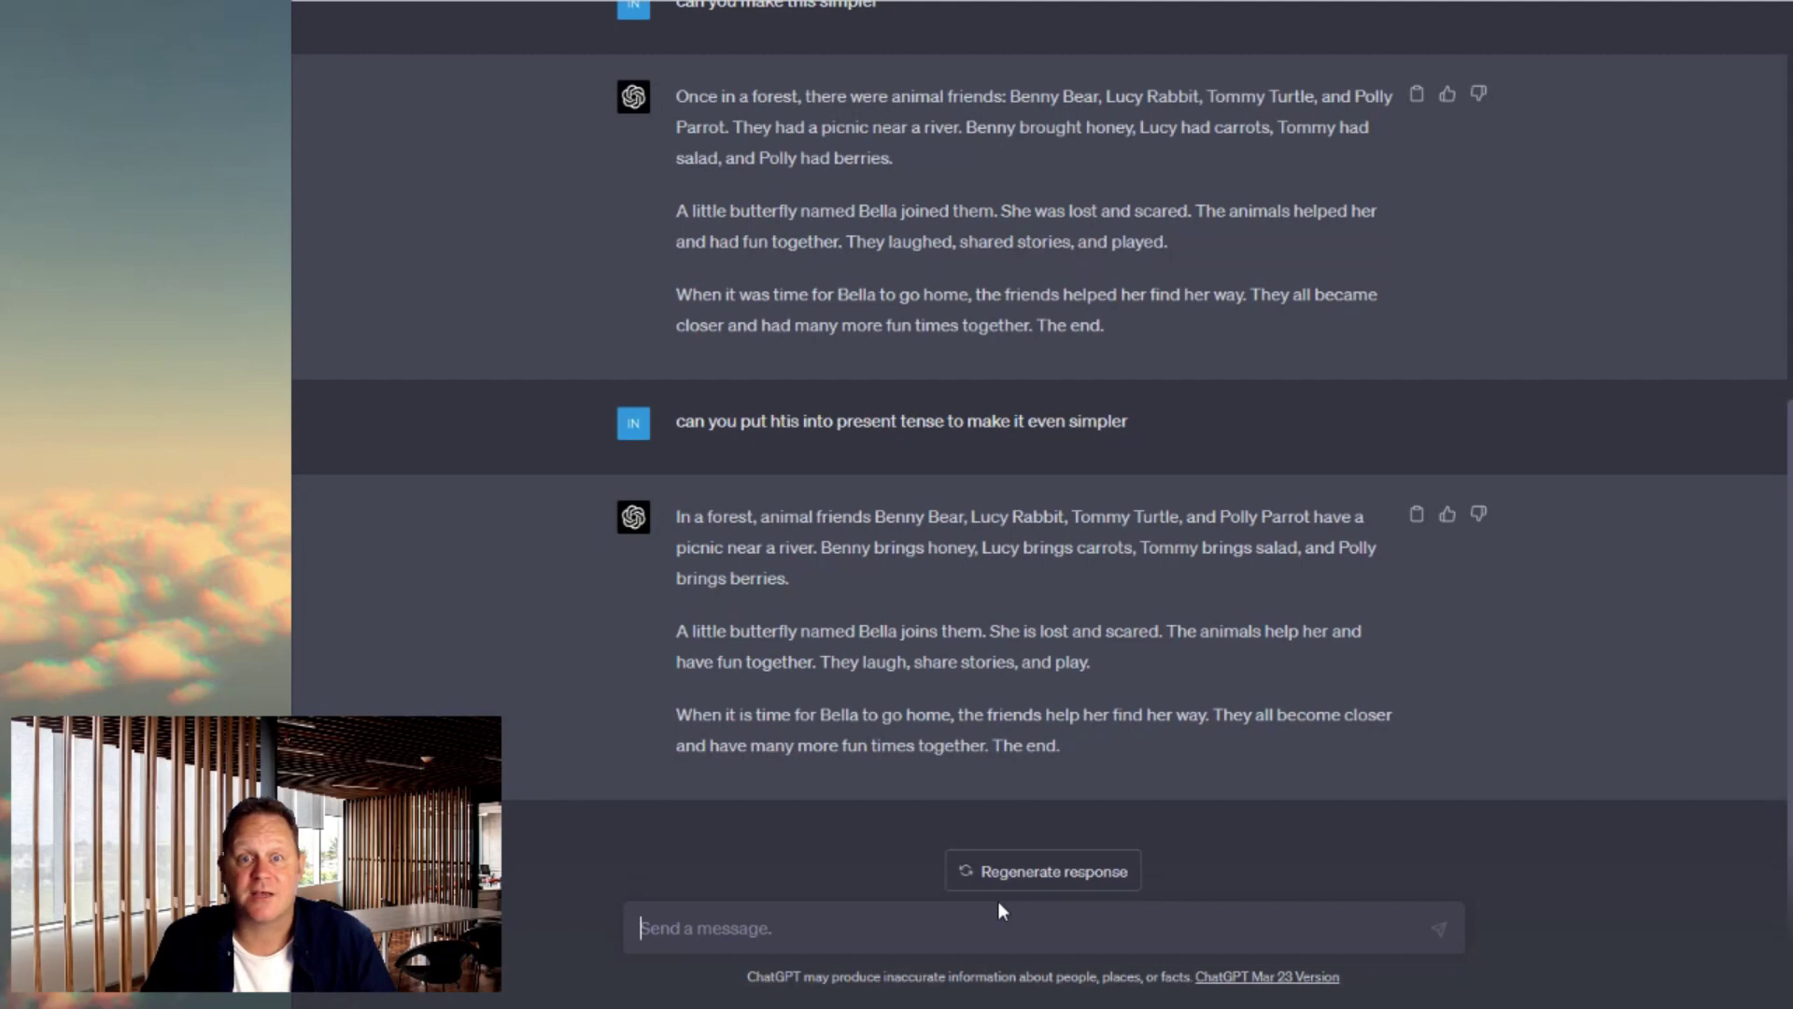
{"action": "type", "text": "ca"}
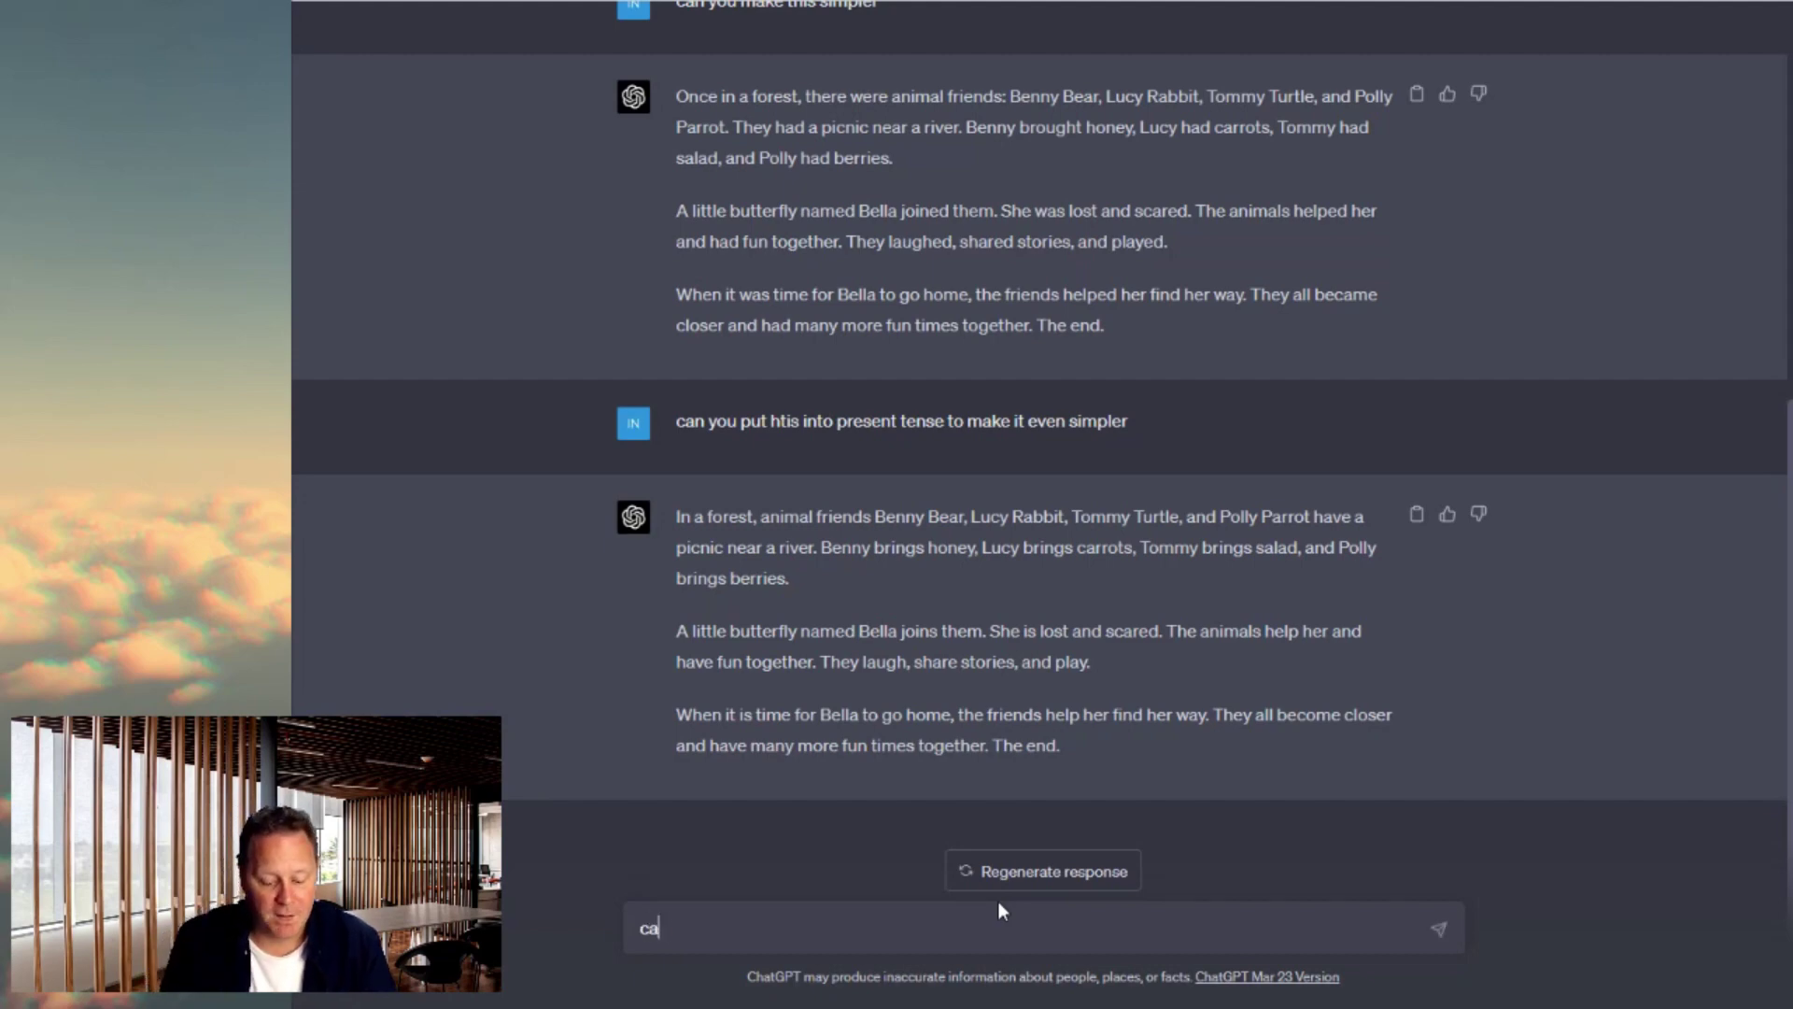
{"action": "type", "text": "n you write "}
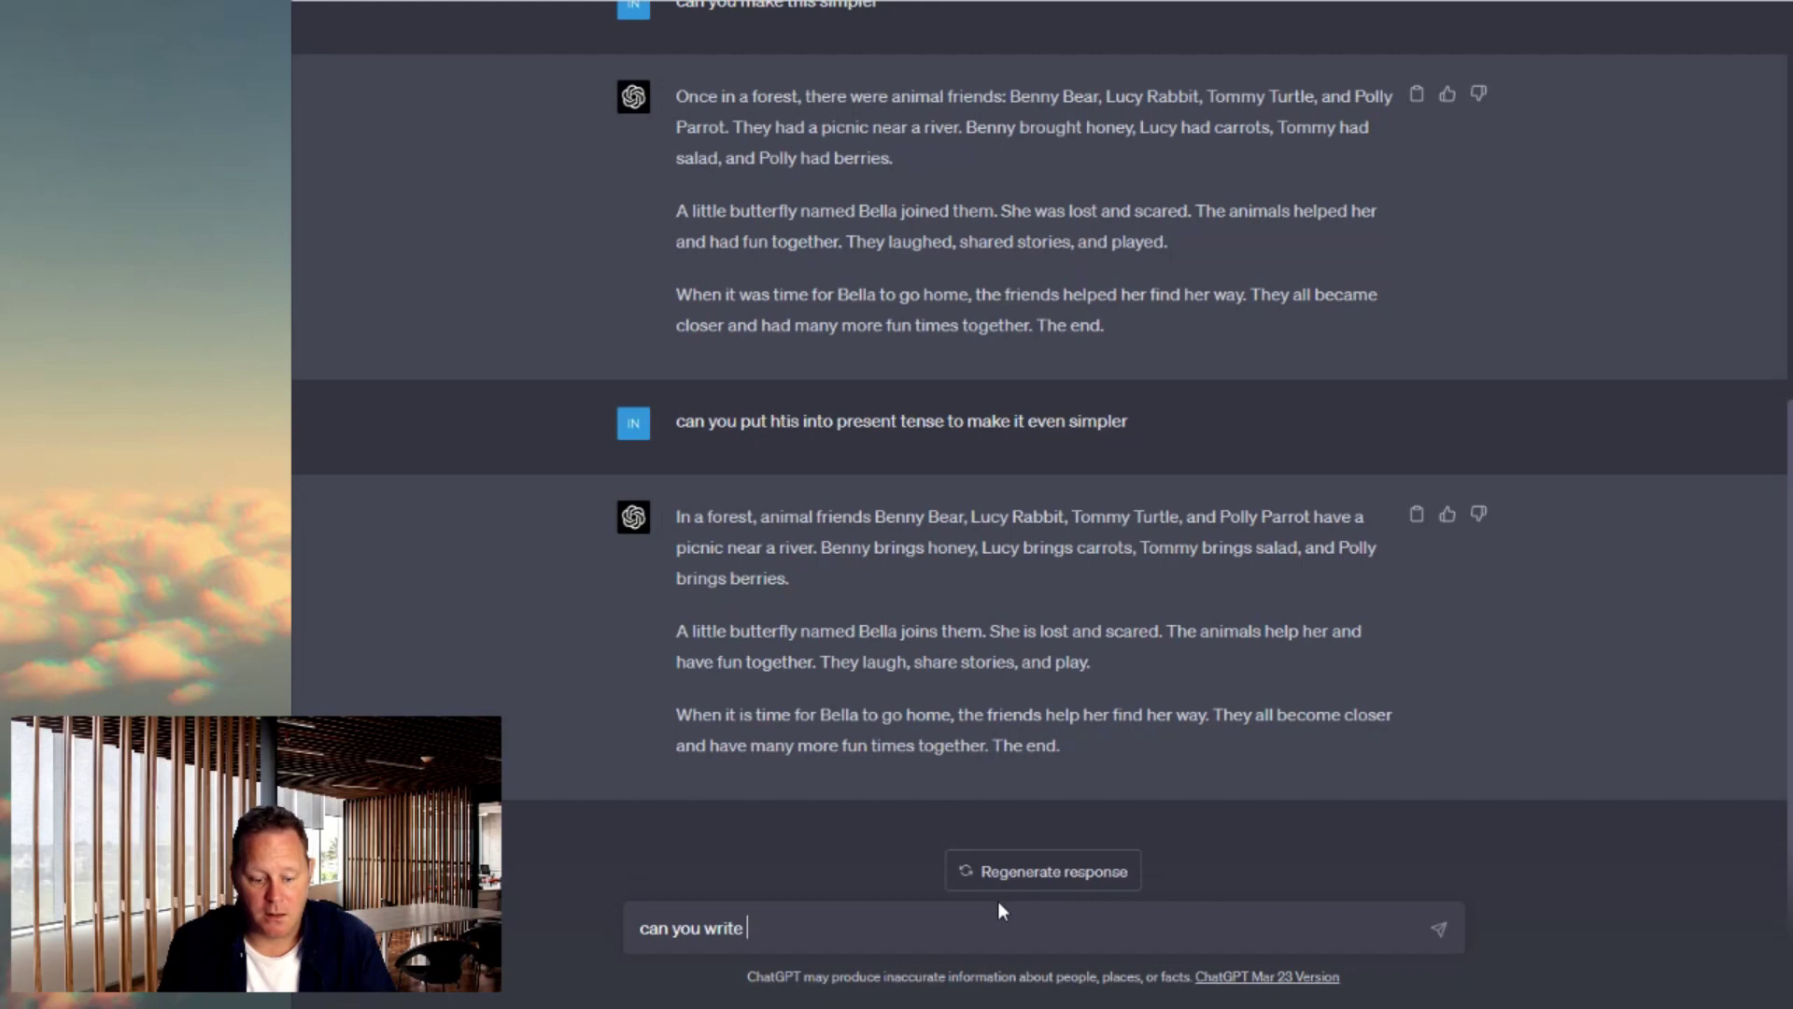
{"action": "type", "text": "5 co"}
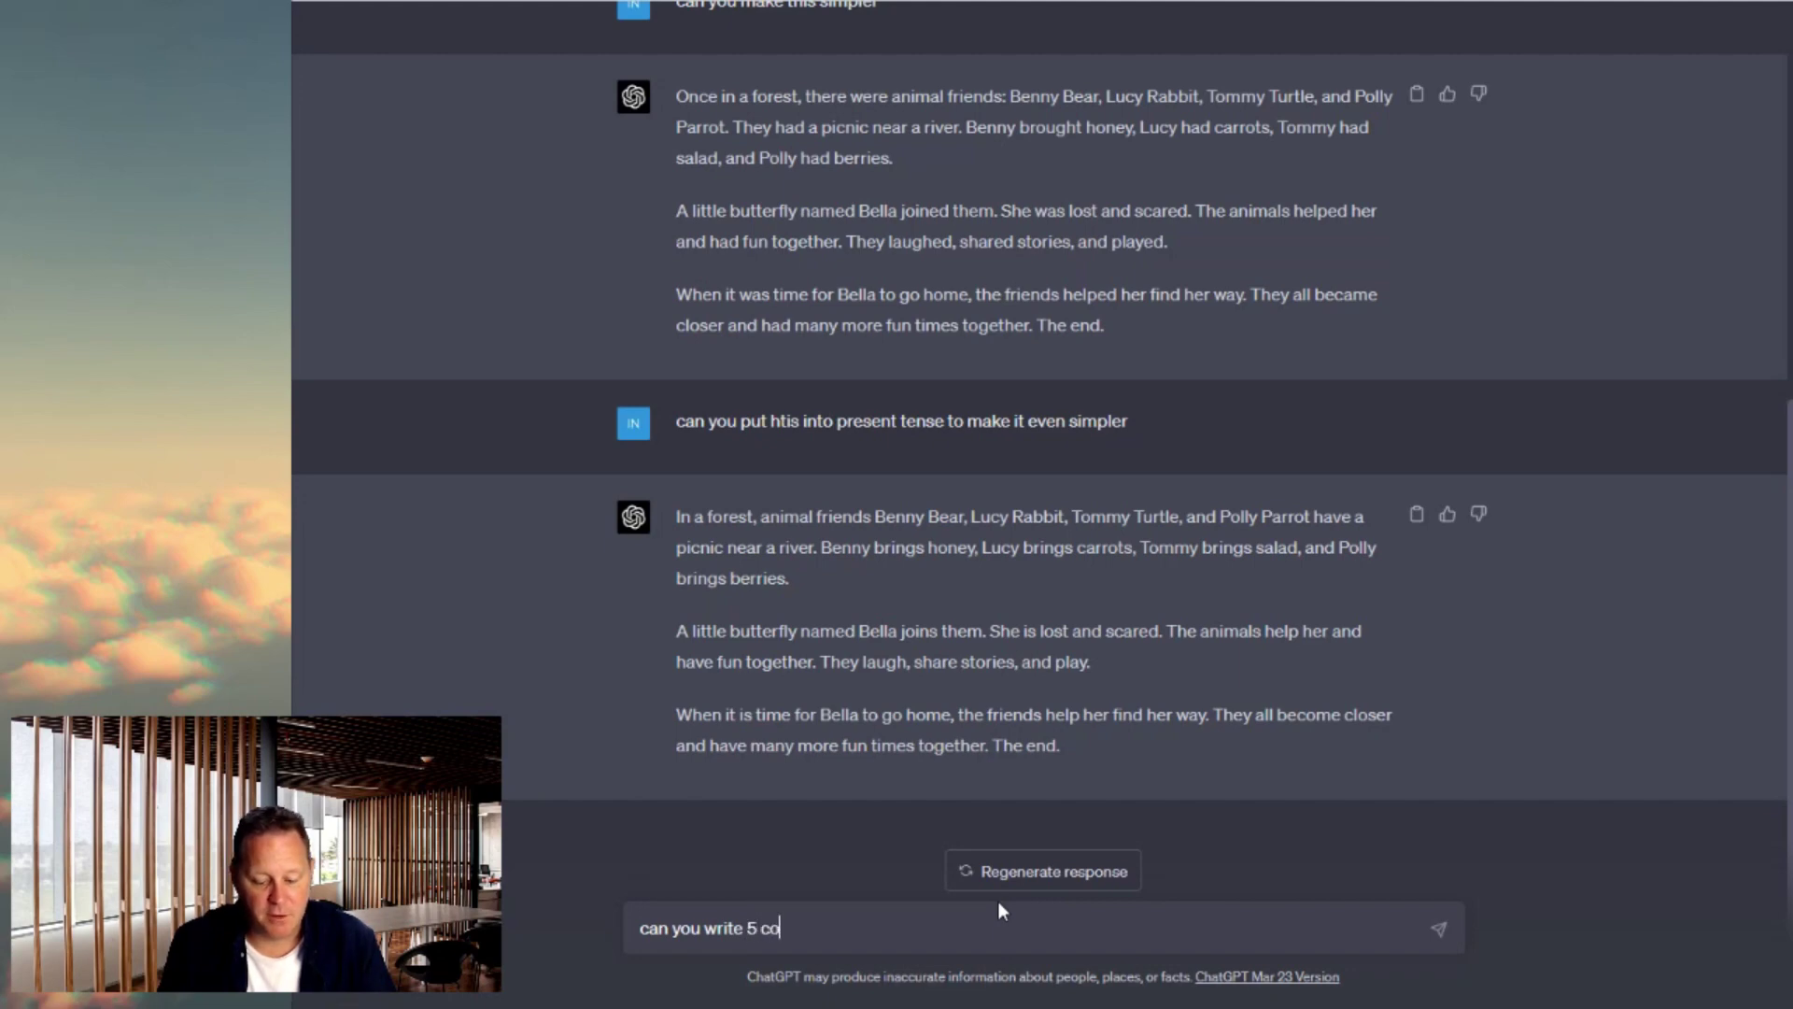
{"action": "type", "text": "mprehension "}
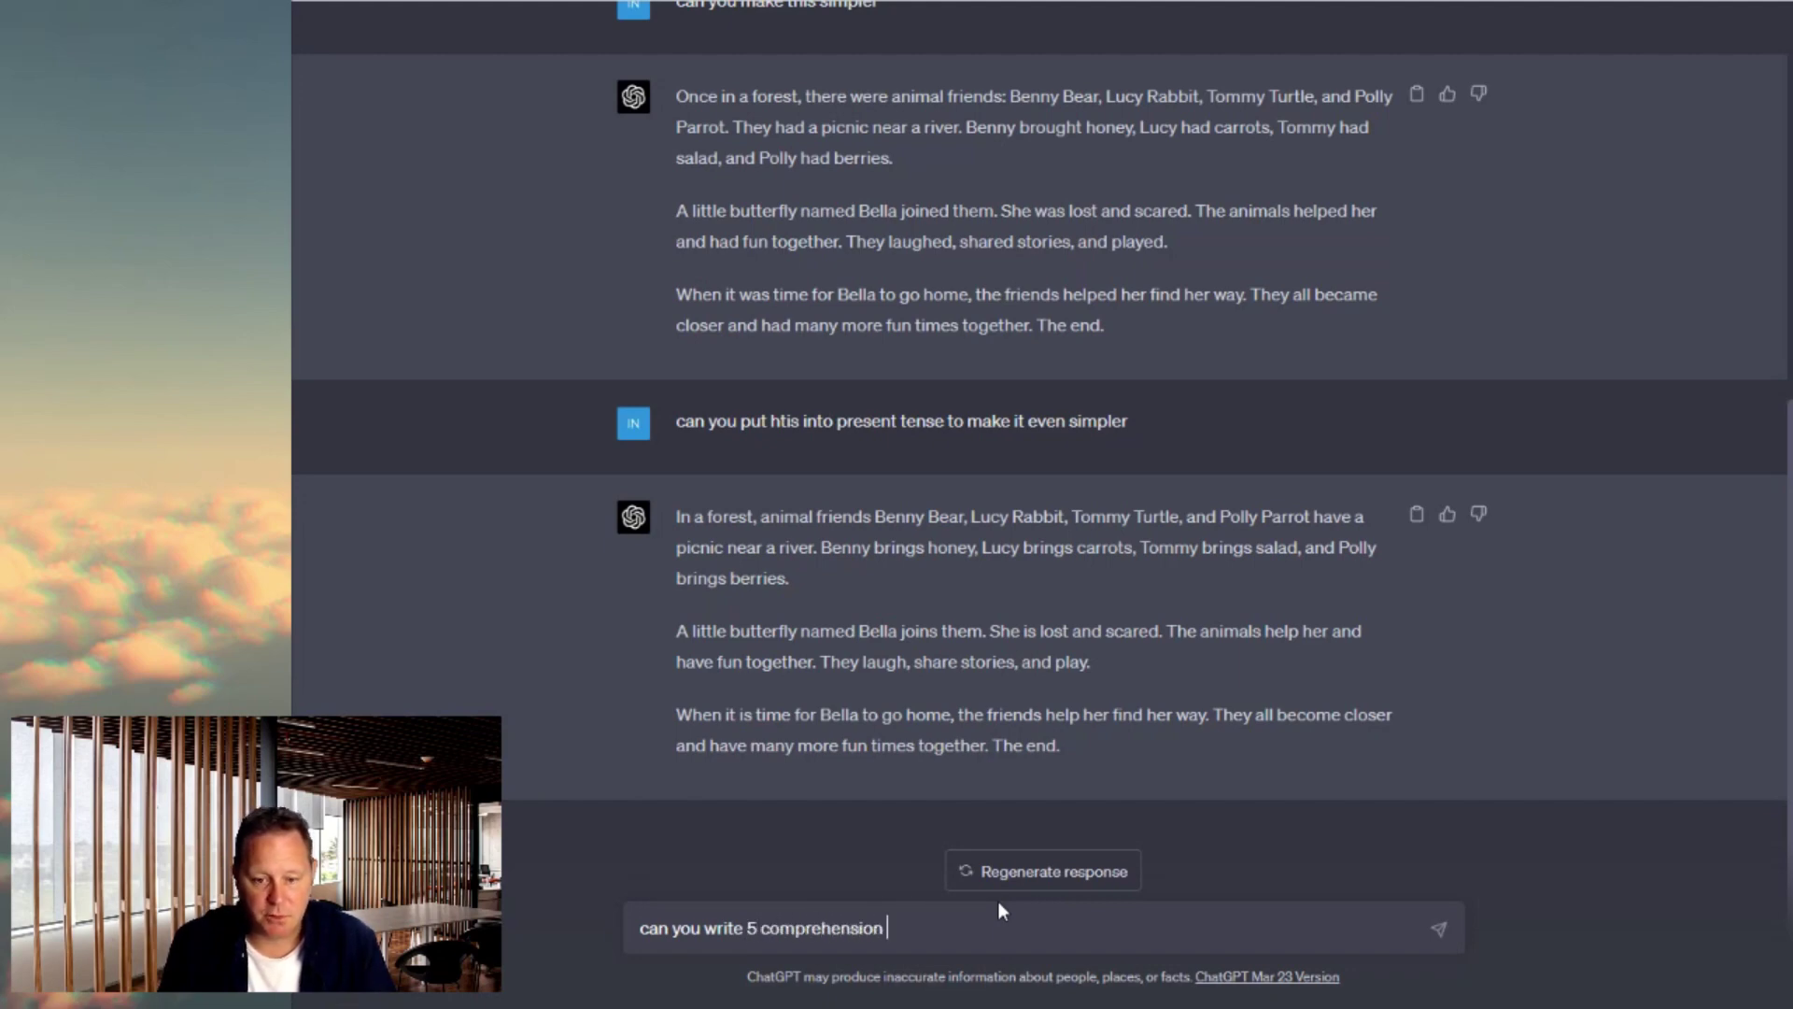
{"action": "type", "text": "question "}
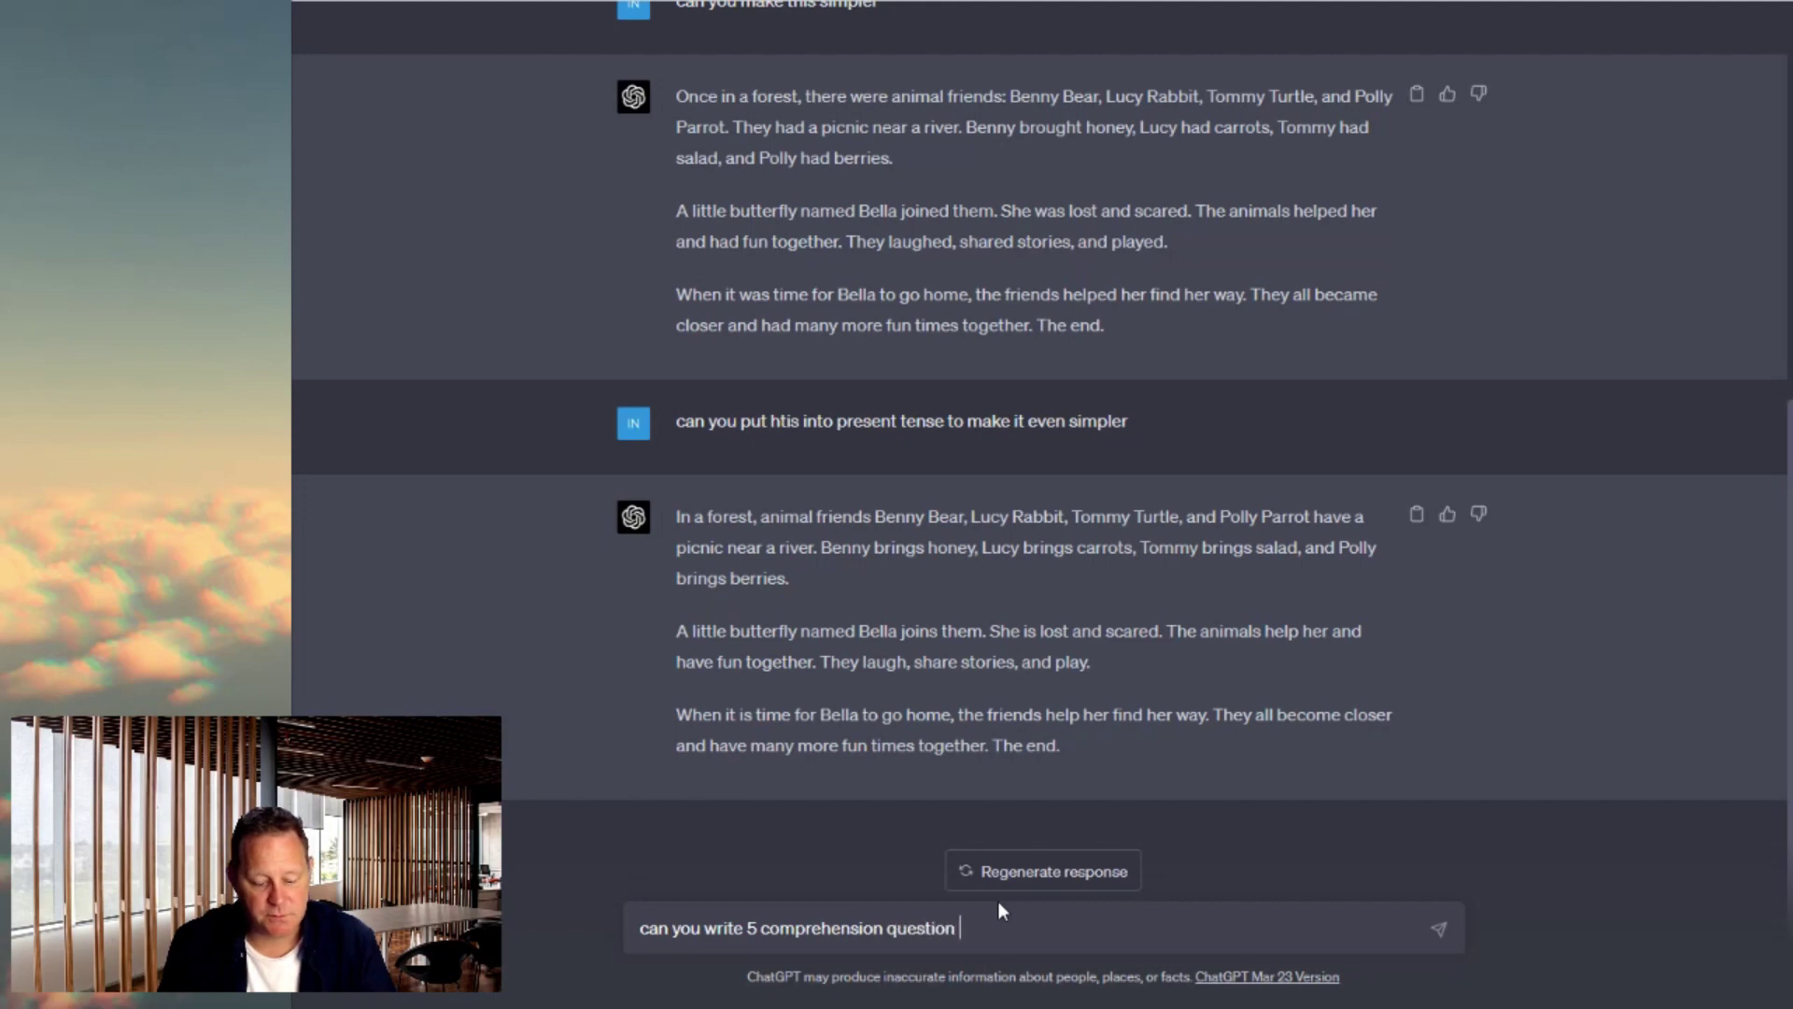
{"action": "type", "text": "for this story"}
{"action": "key", "text": "Return"}
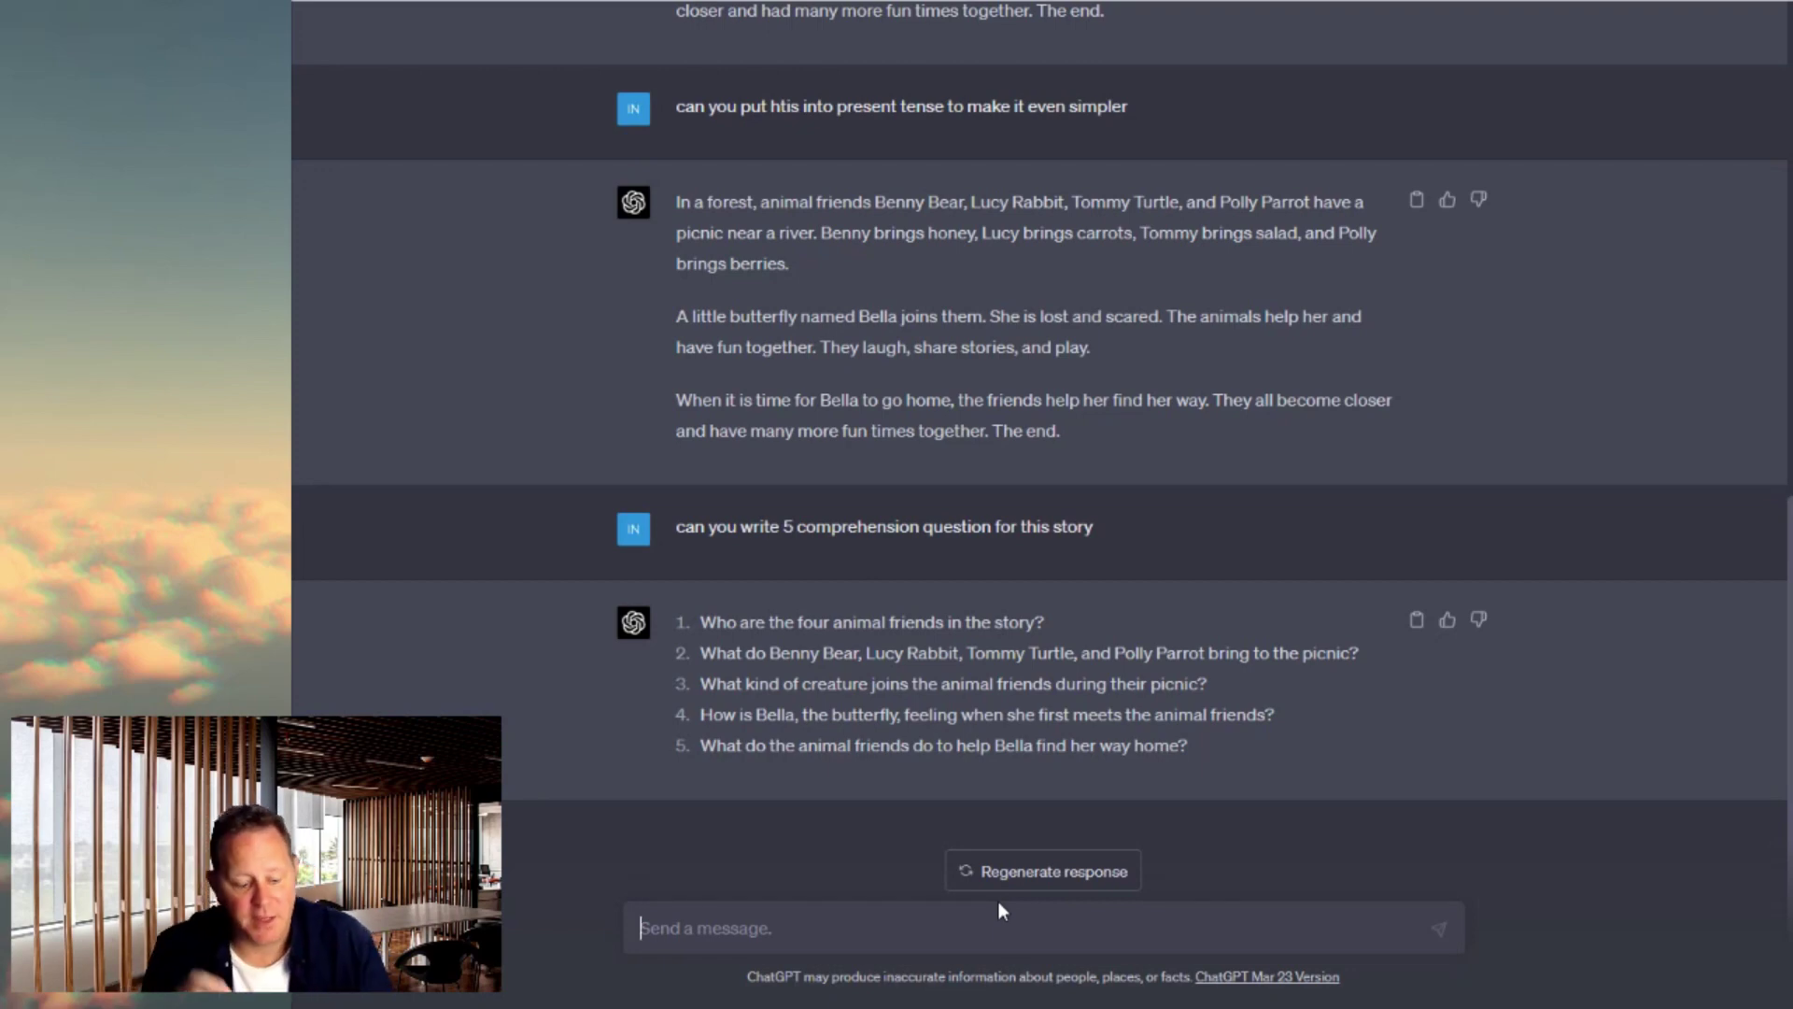
{"action": "type", "text": "can you answer these"}
{"action": "key", "text": "Return"}
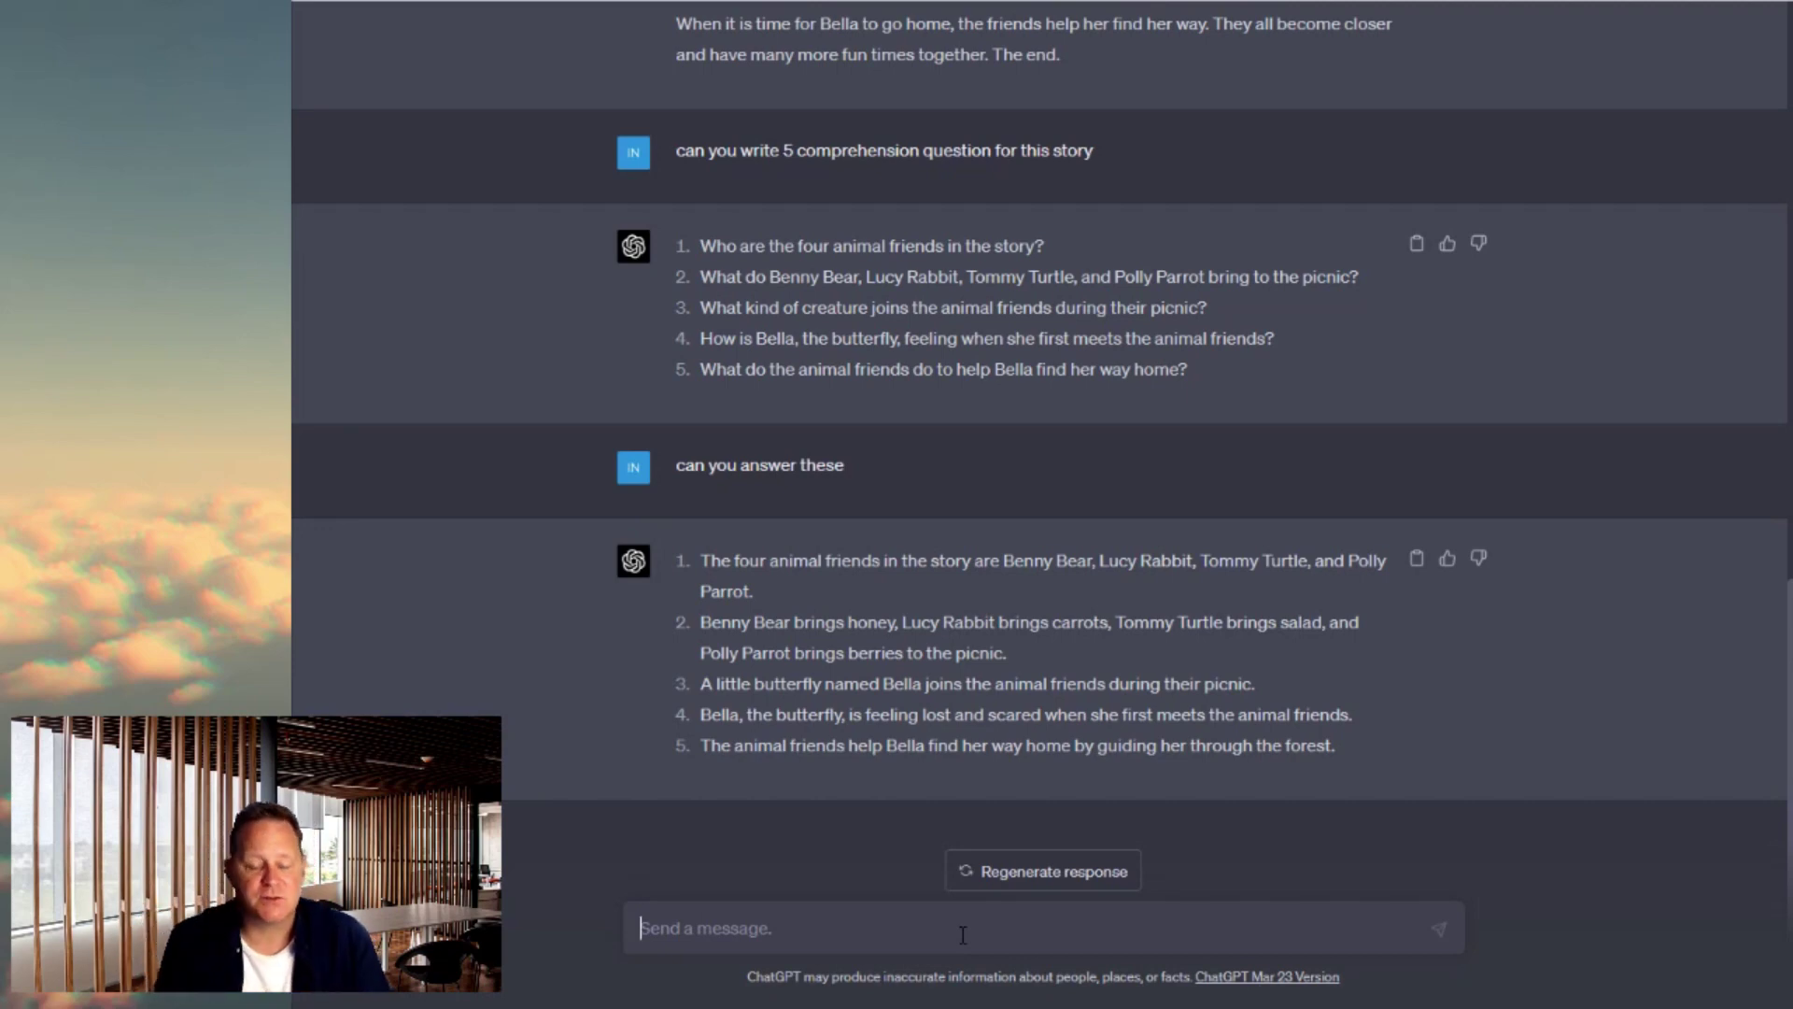
Send the prompt "can you think of a theme for this story"
{"action": "type", "text": "can you "}
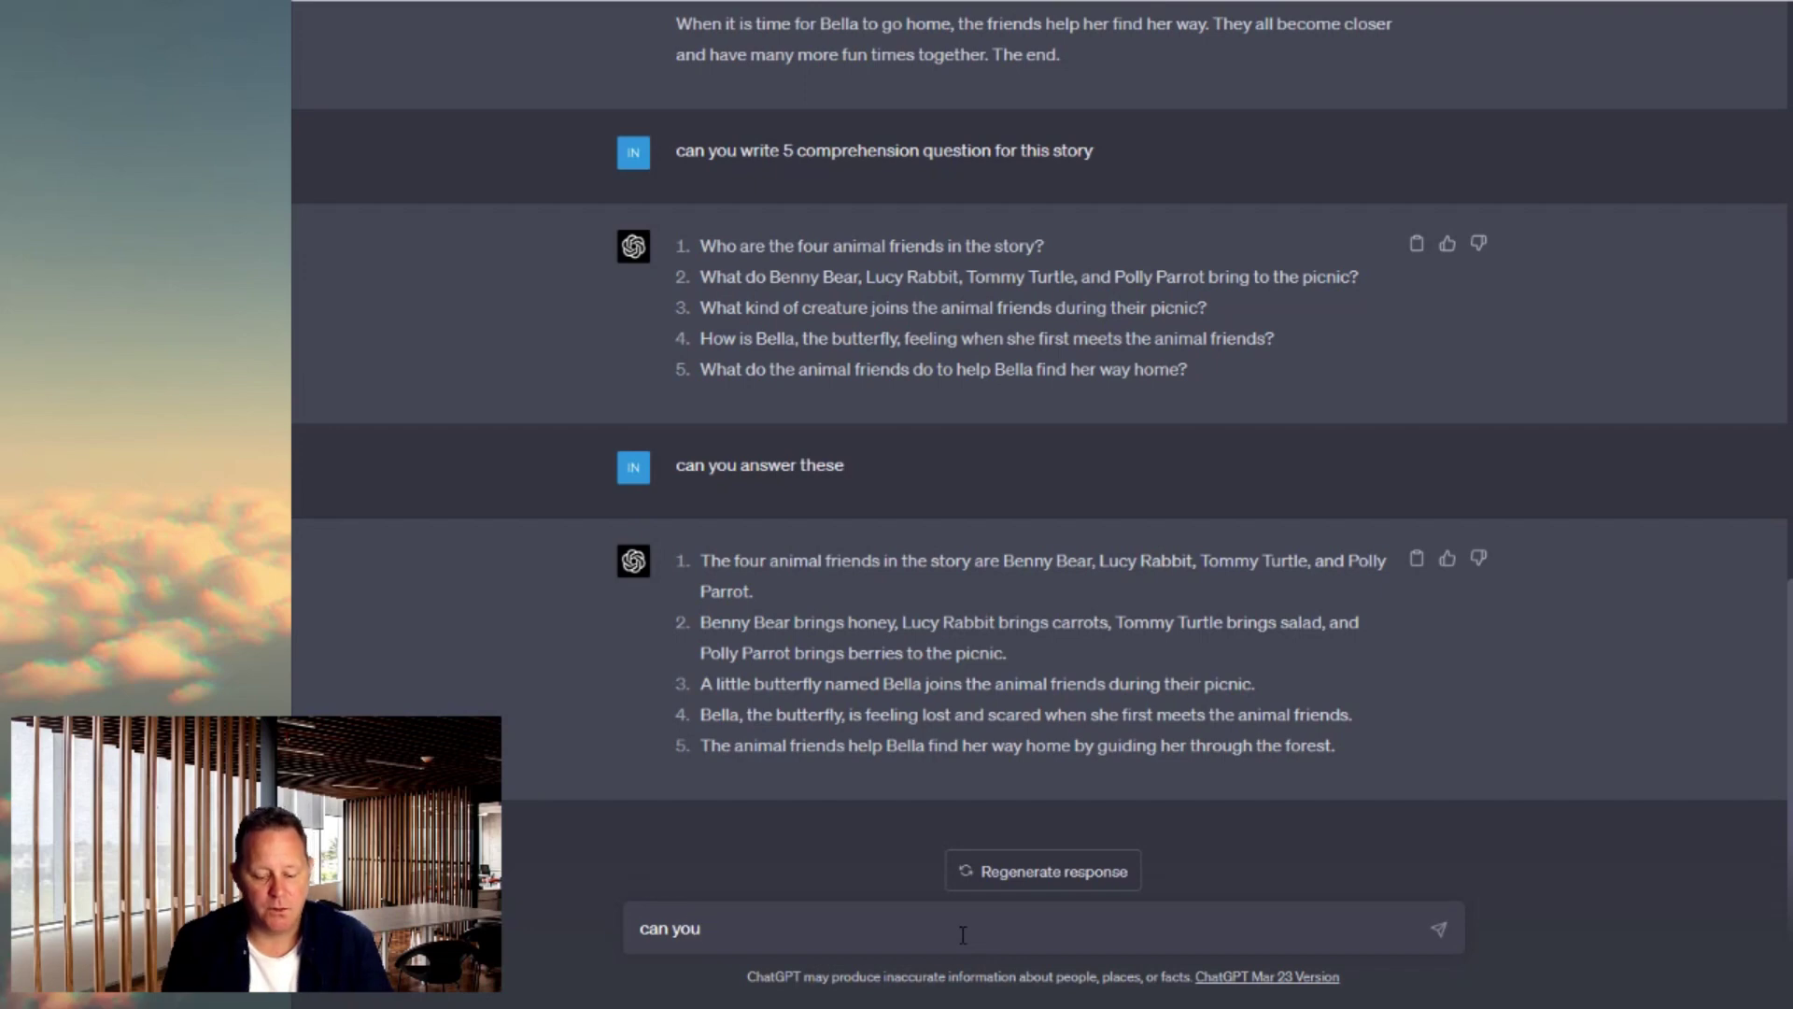
{"action": "type", "text": "think of "}
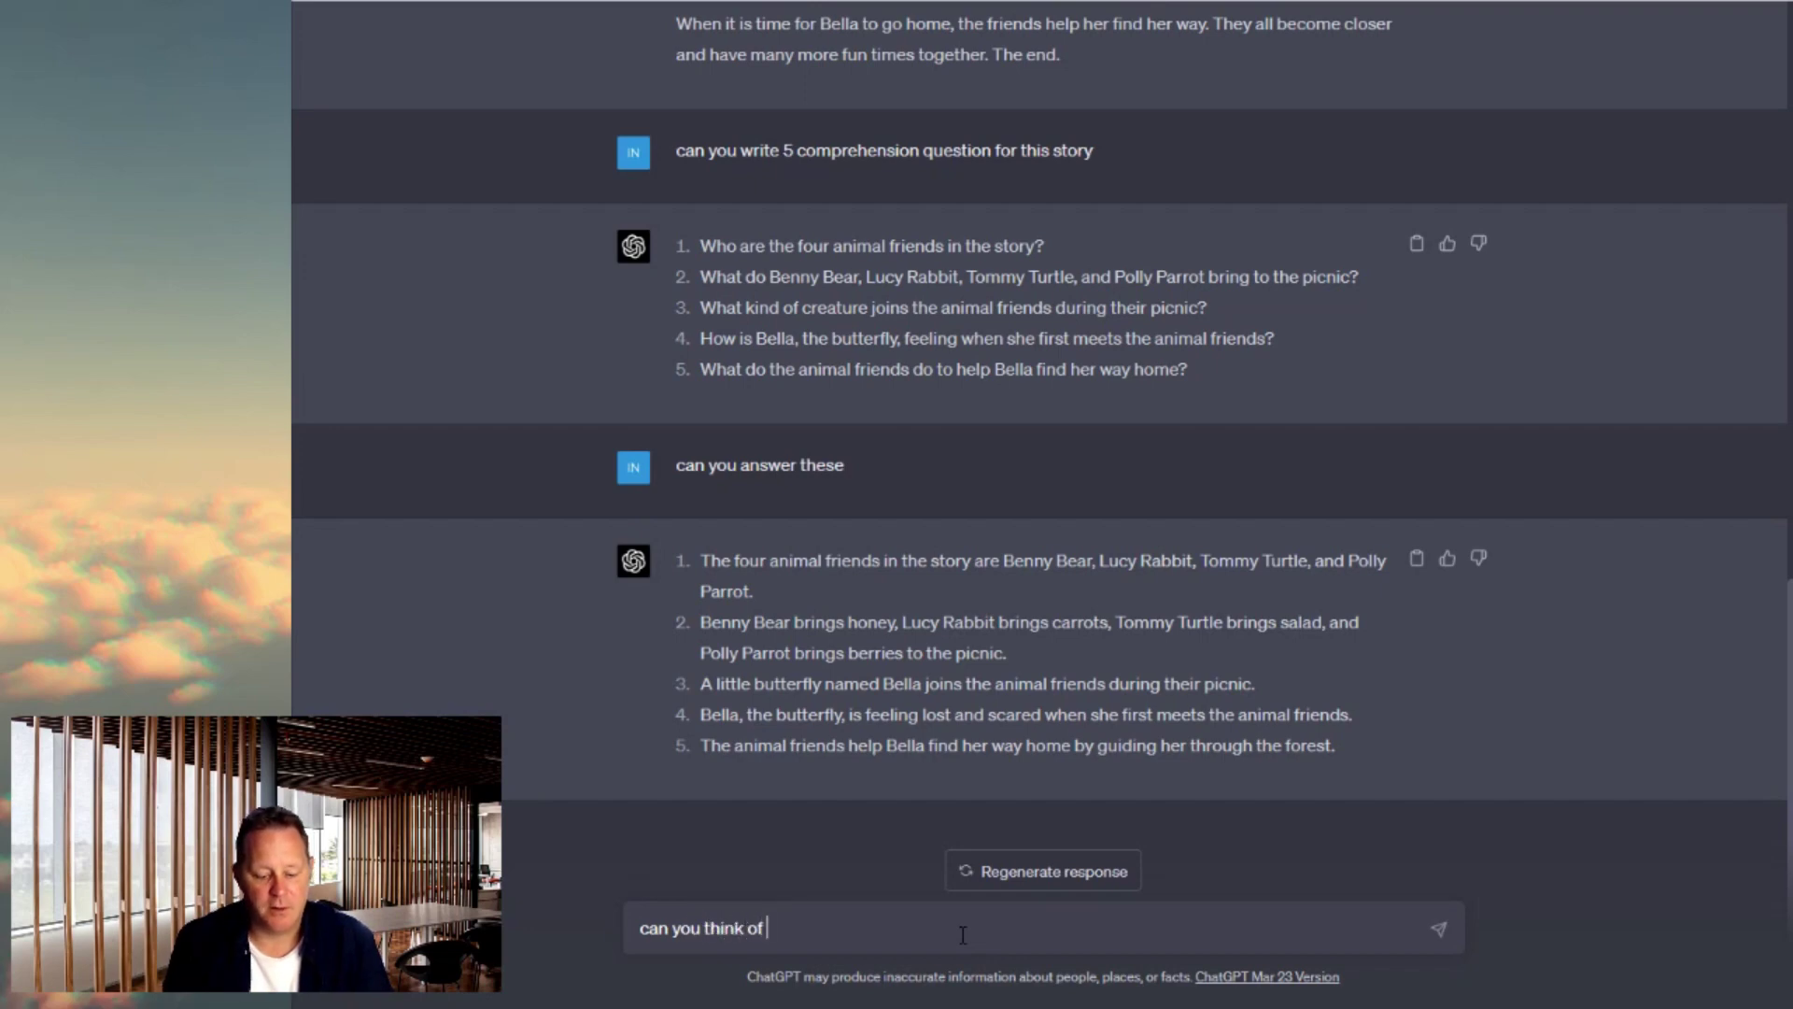
{"action": "type", "text": "a theme for"}
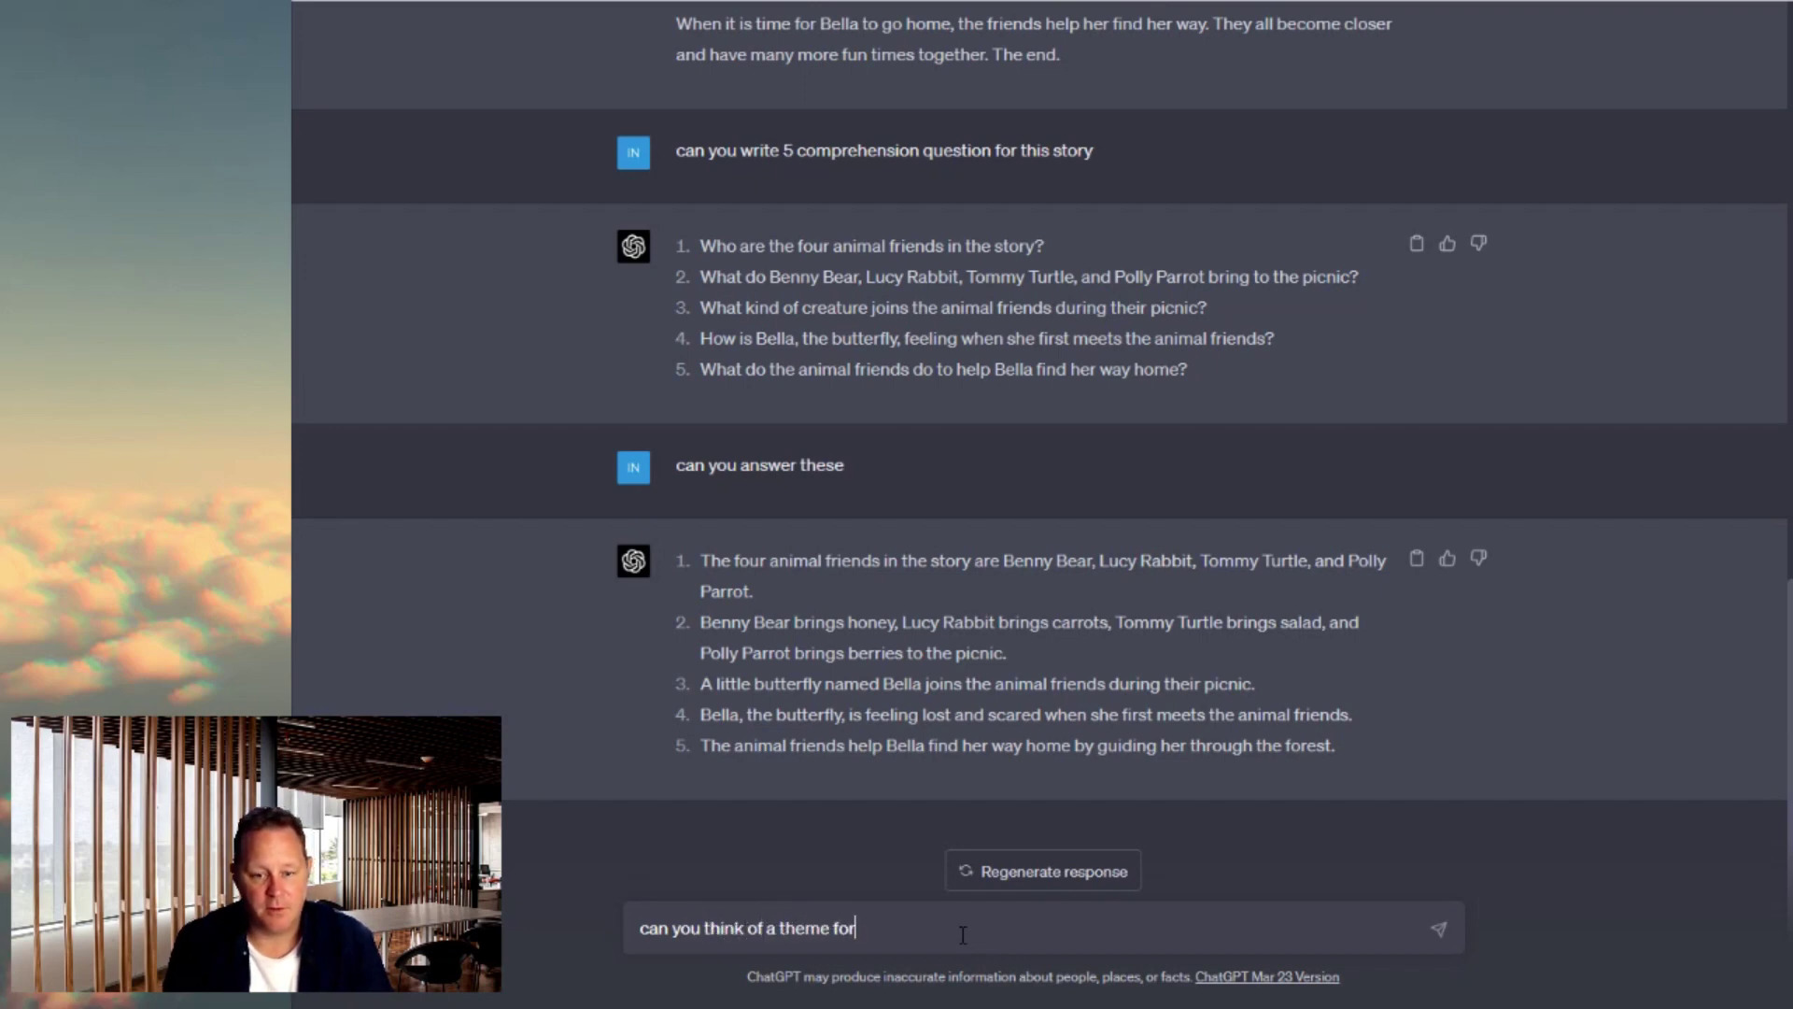
{"action": "type", "text": " this story"}
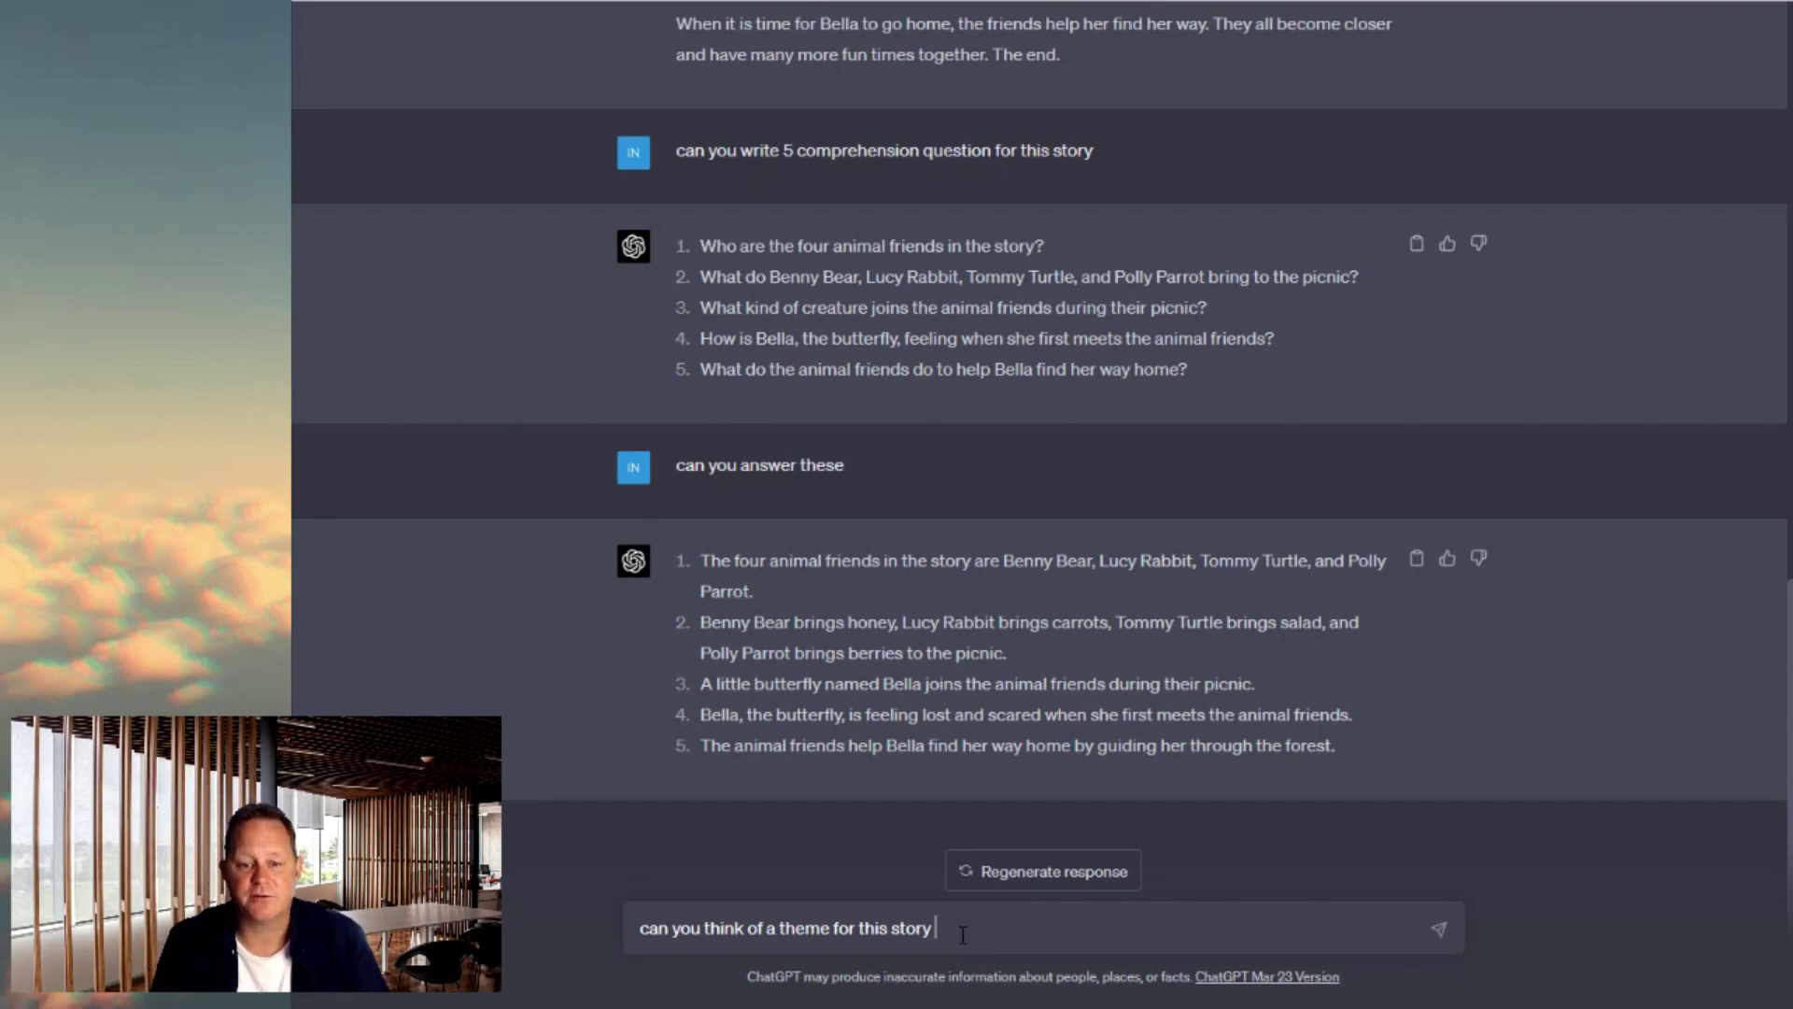
{"action": "key", "text": "Return"}
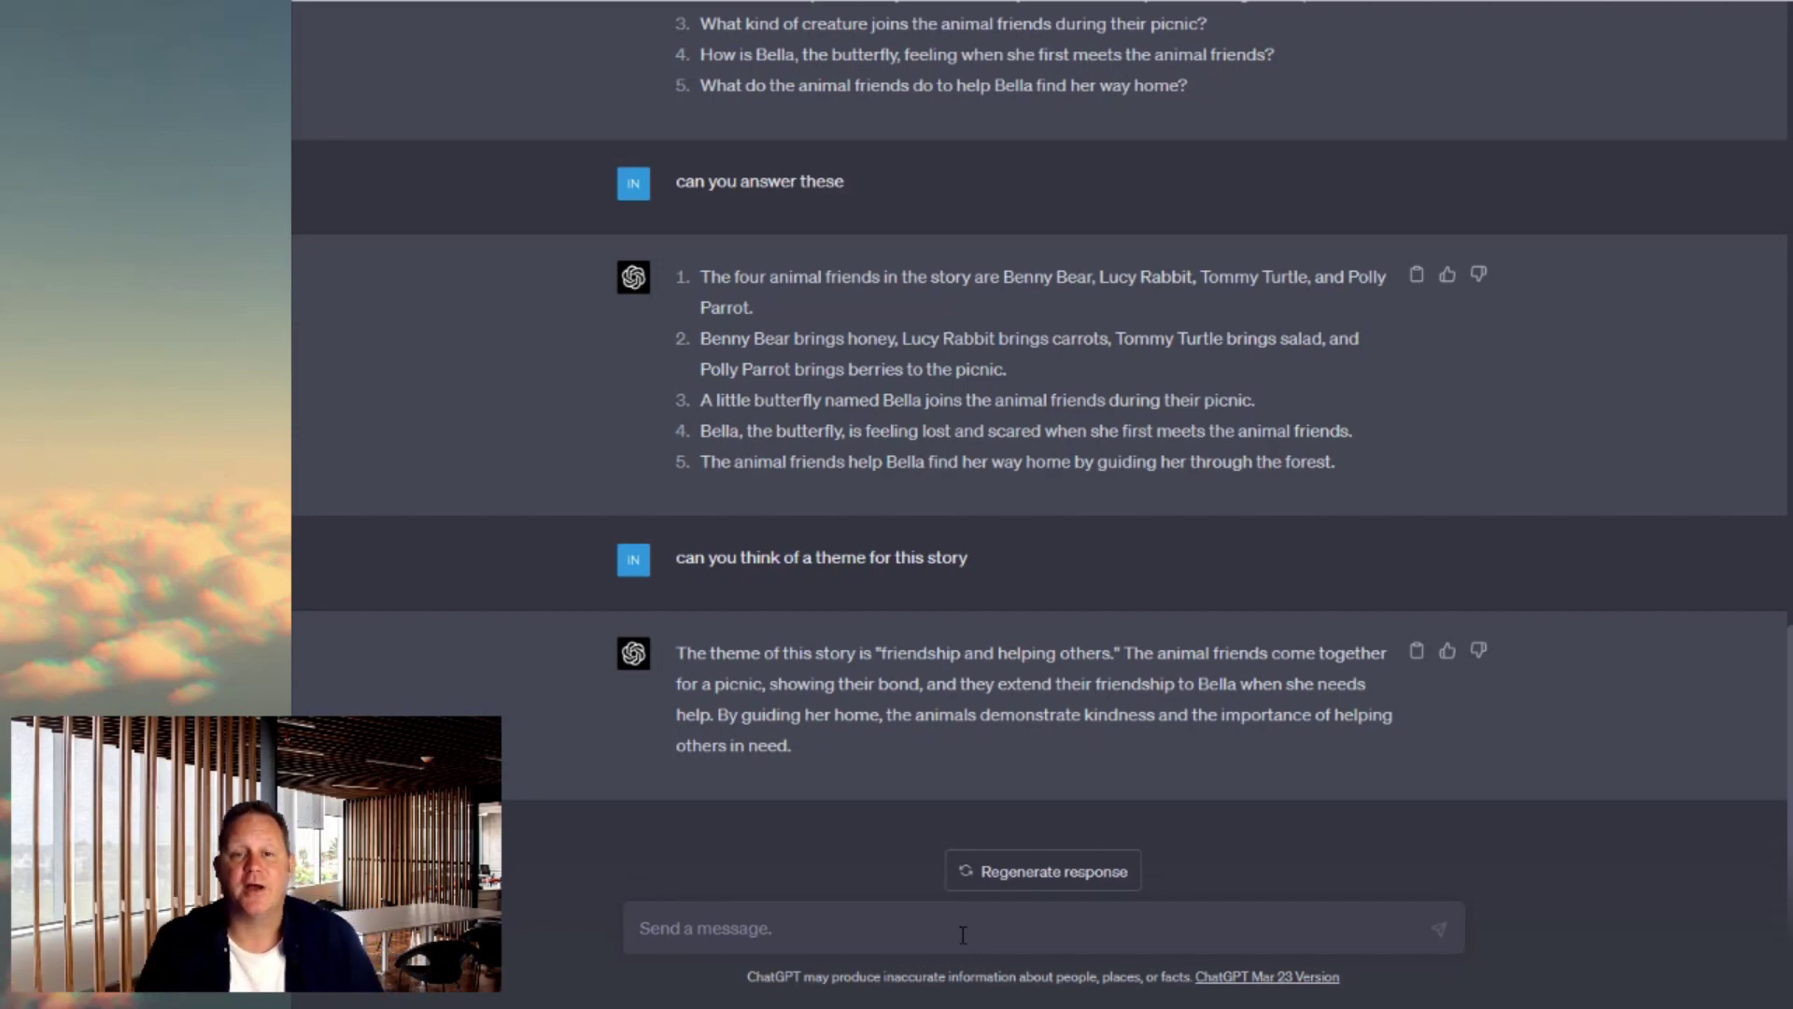
Ask for theme-related activities with the prompt "can you think of any activities for this theme suitable for kindergarten"
{"action": "type", "text": "can y"}
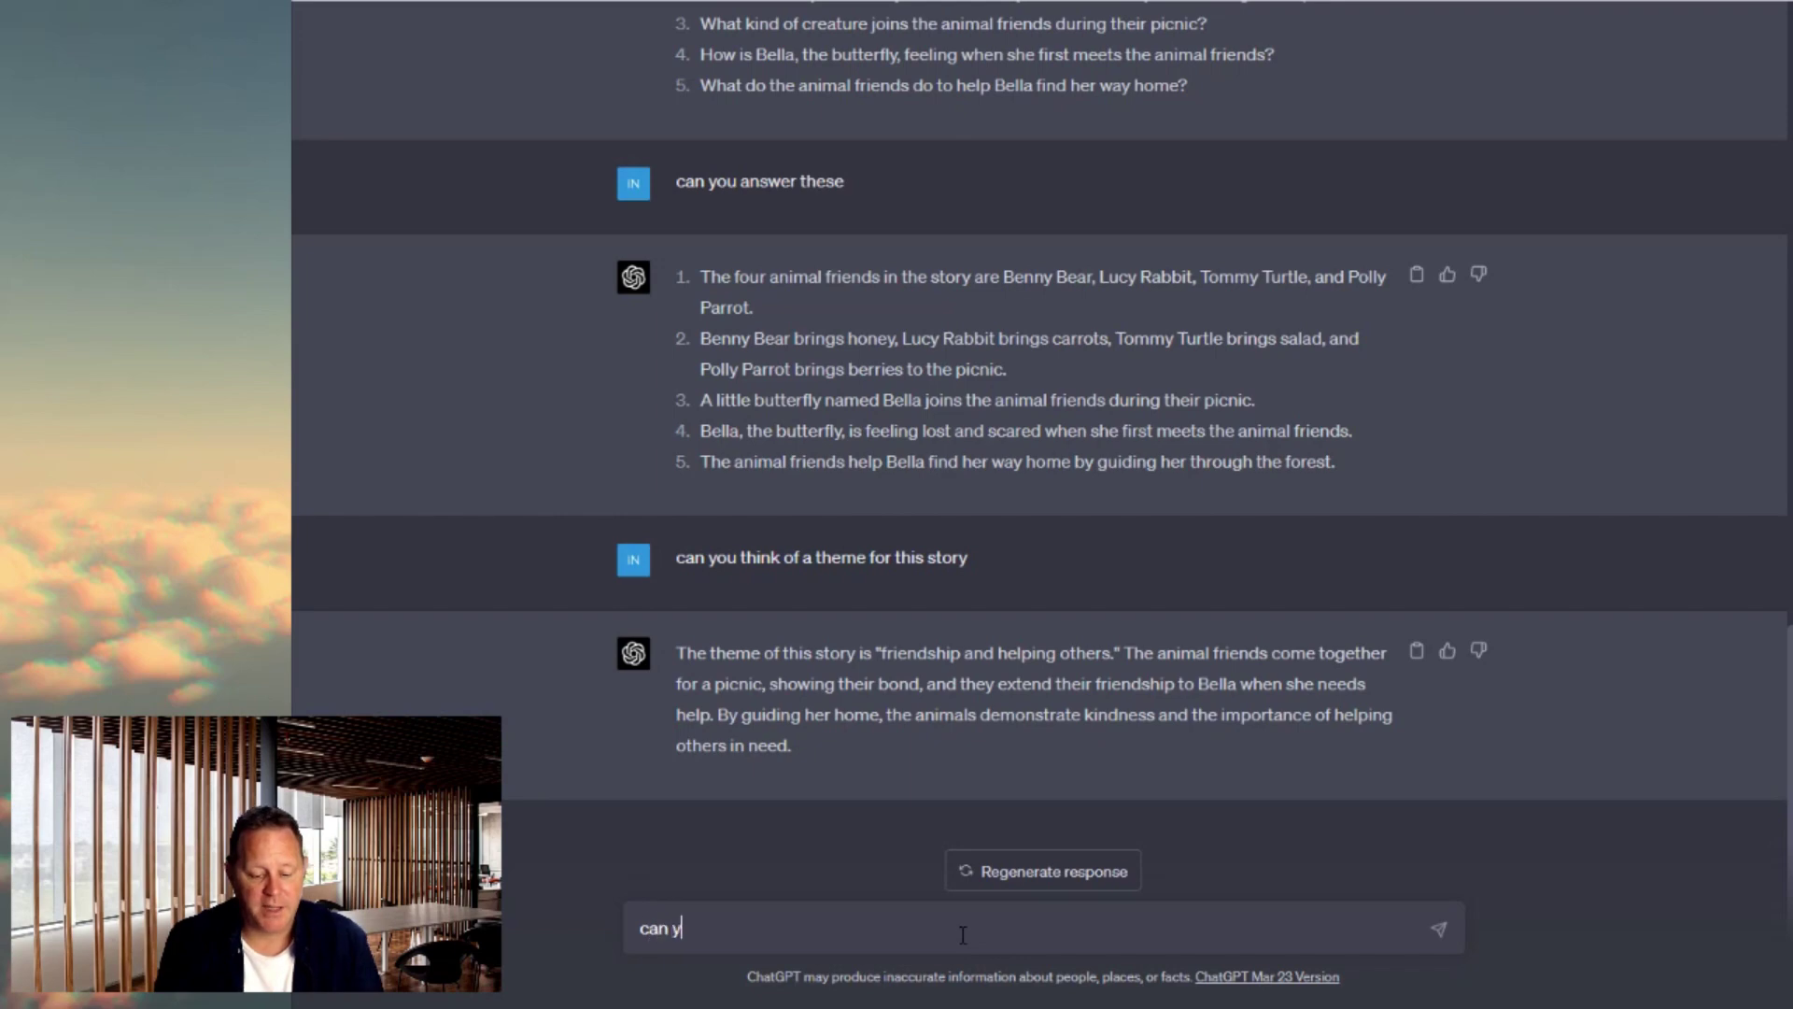
{"action": "type", "text": "ou think of a"}
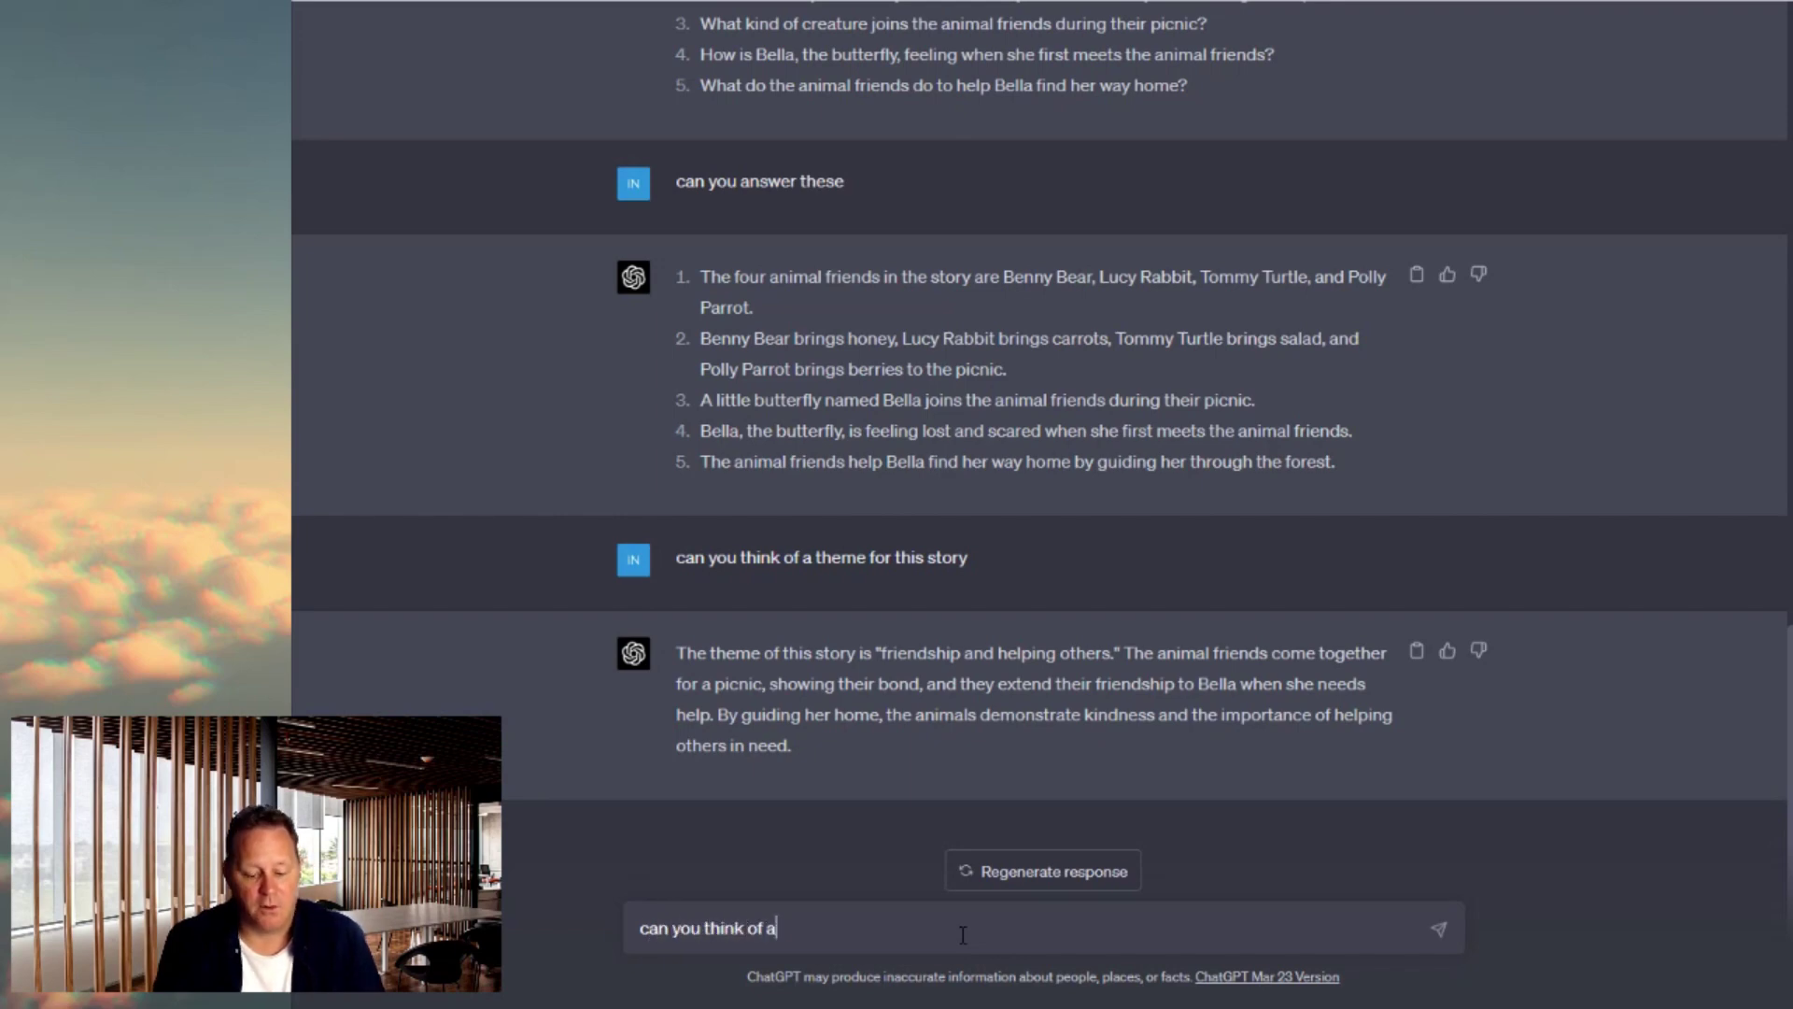
{"action": "type", "text": "ny ac"}
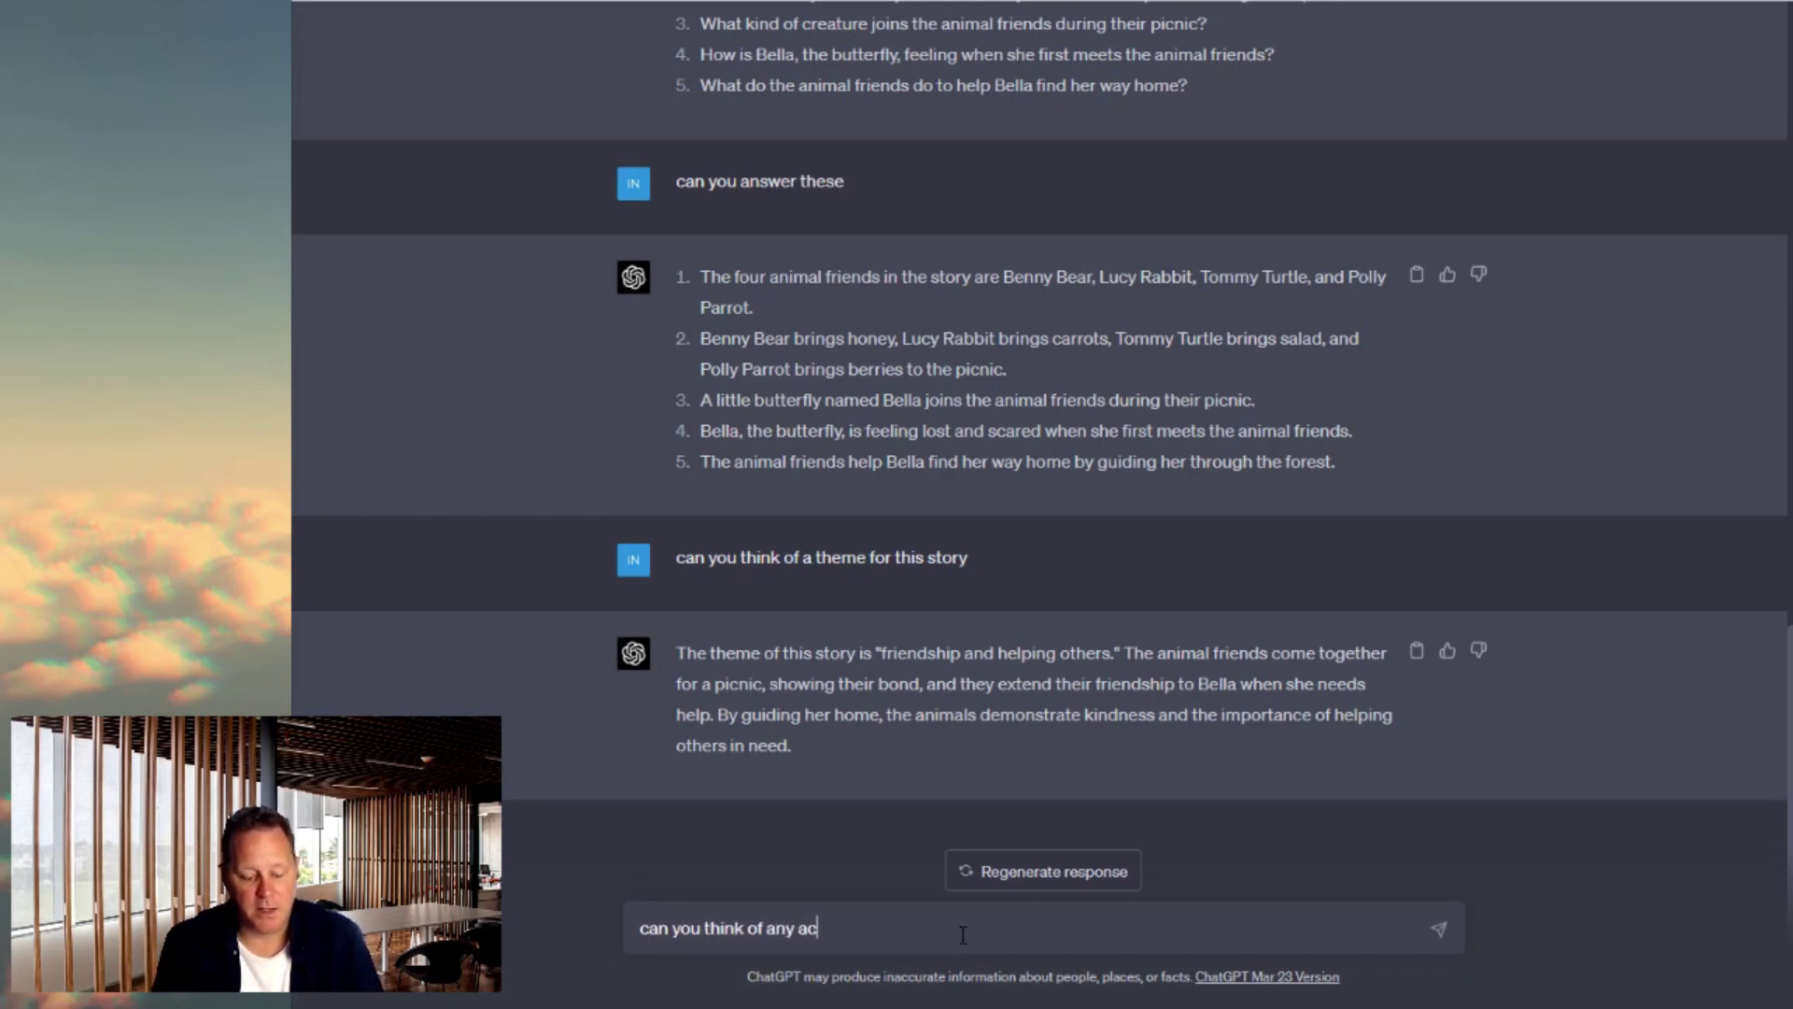
{"action": "type", "text": "tivities for thi"}
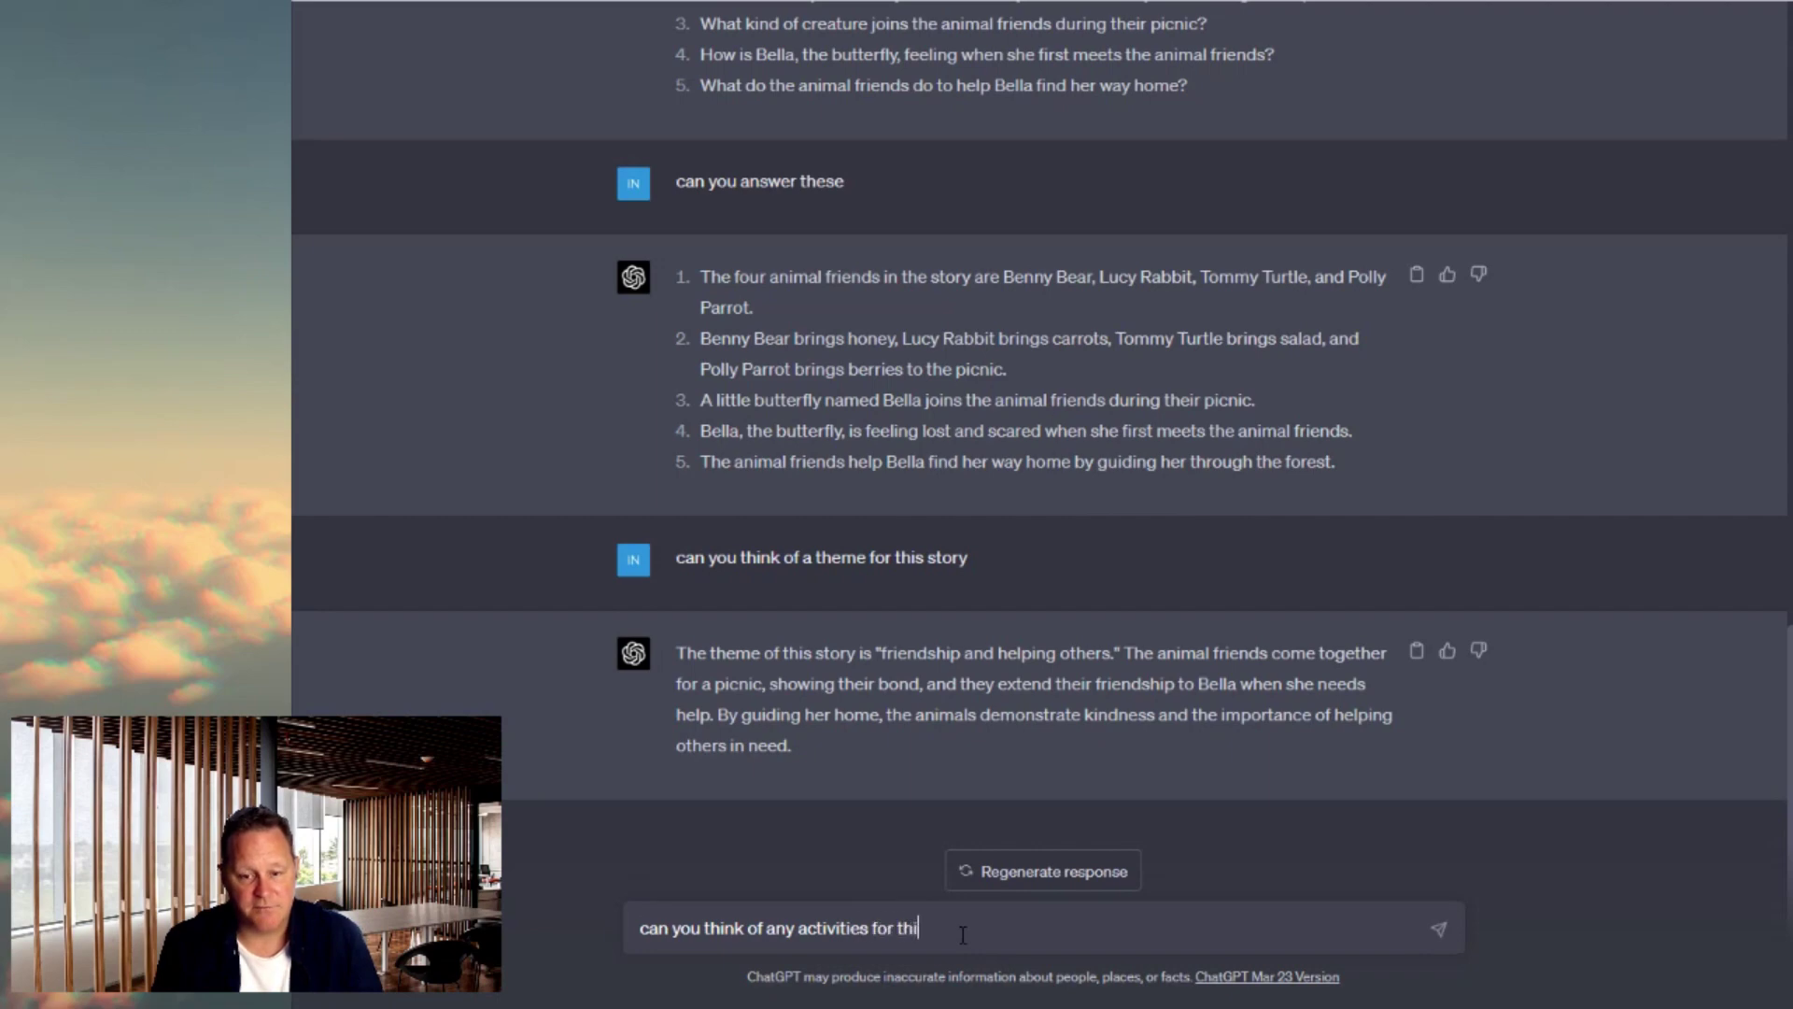
{"action": "type", "text": "s theme s"}
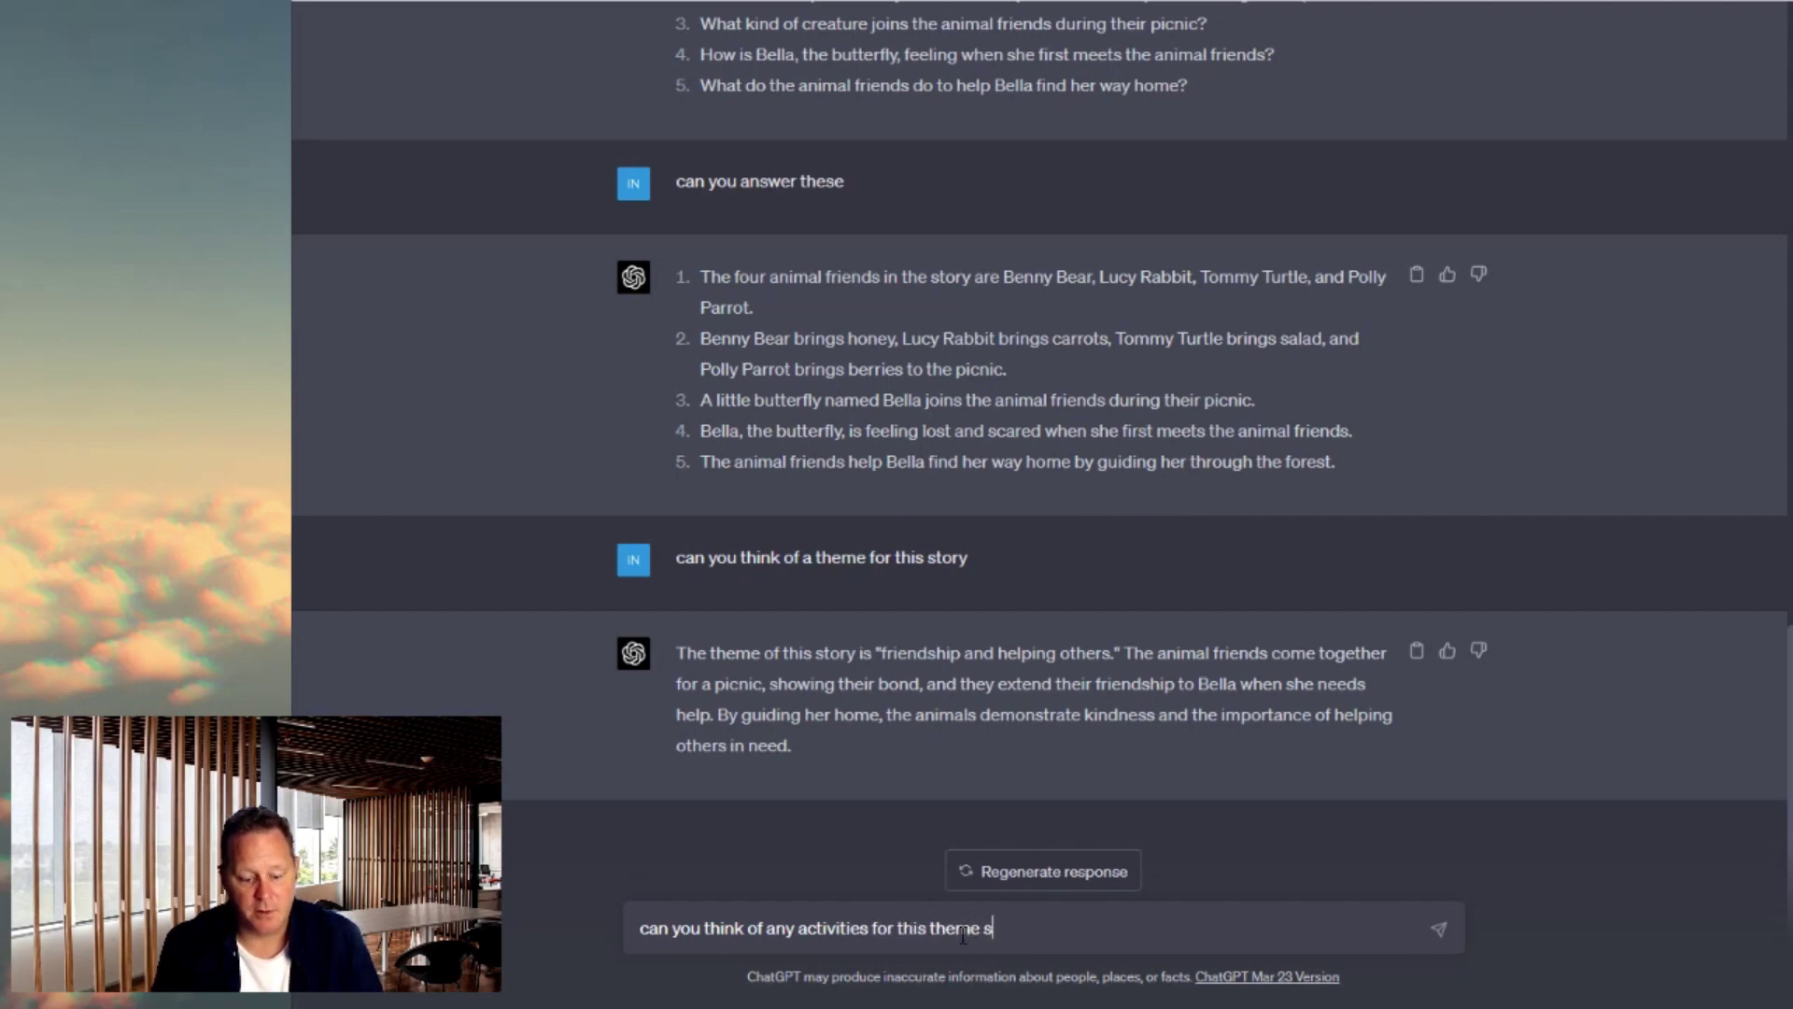
{"action": "type", "text": "uitable for kindergarten"}
{"action": "key", "text": "Return"}
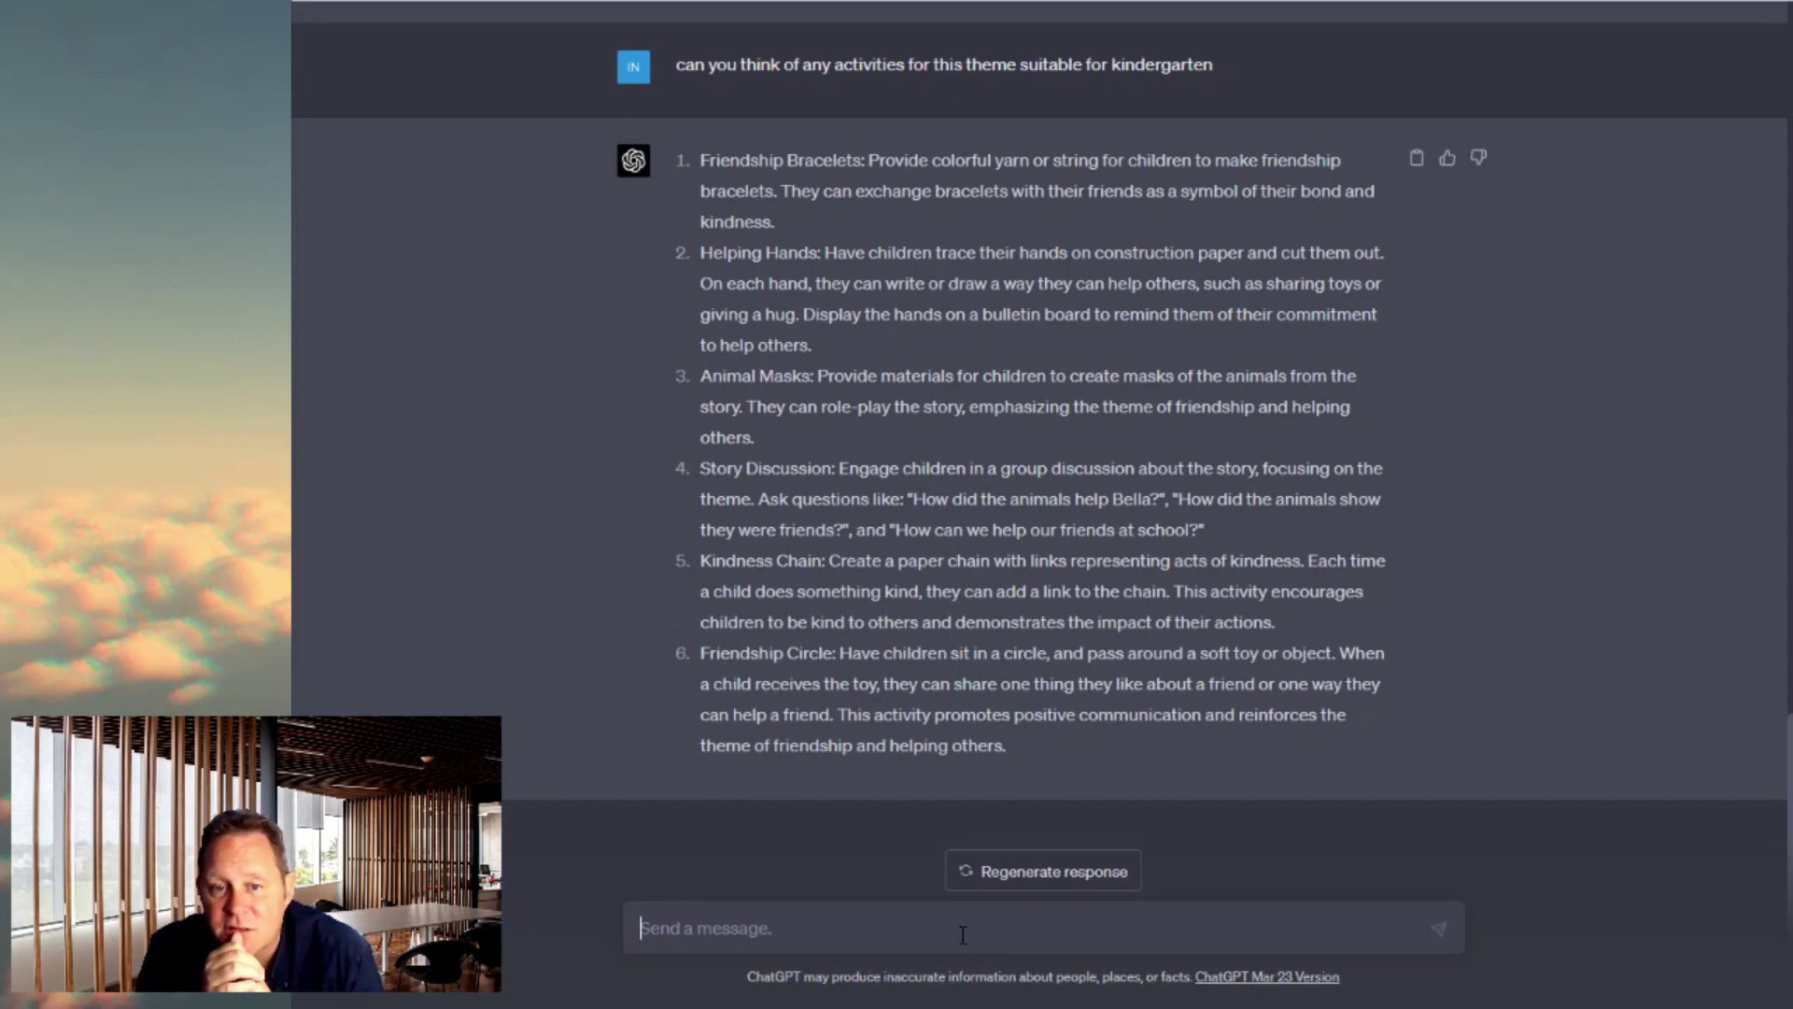
Send the prompt "can you create a lesson plan for 3 30 minute lessons using some of these ideas and the story"
{"action": "type", "text": "can y"}
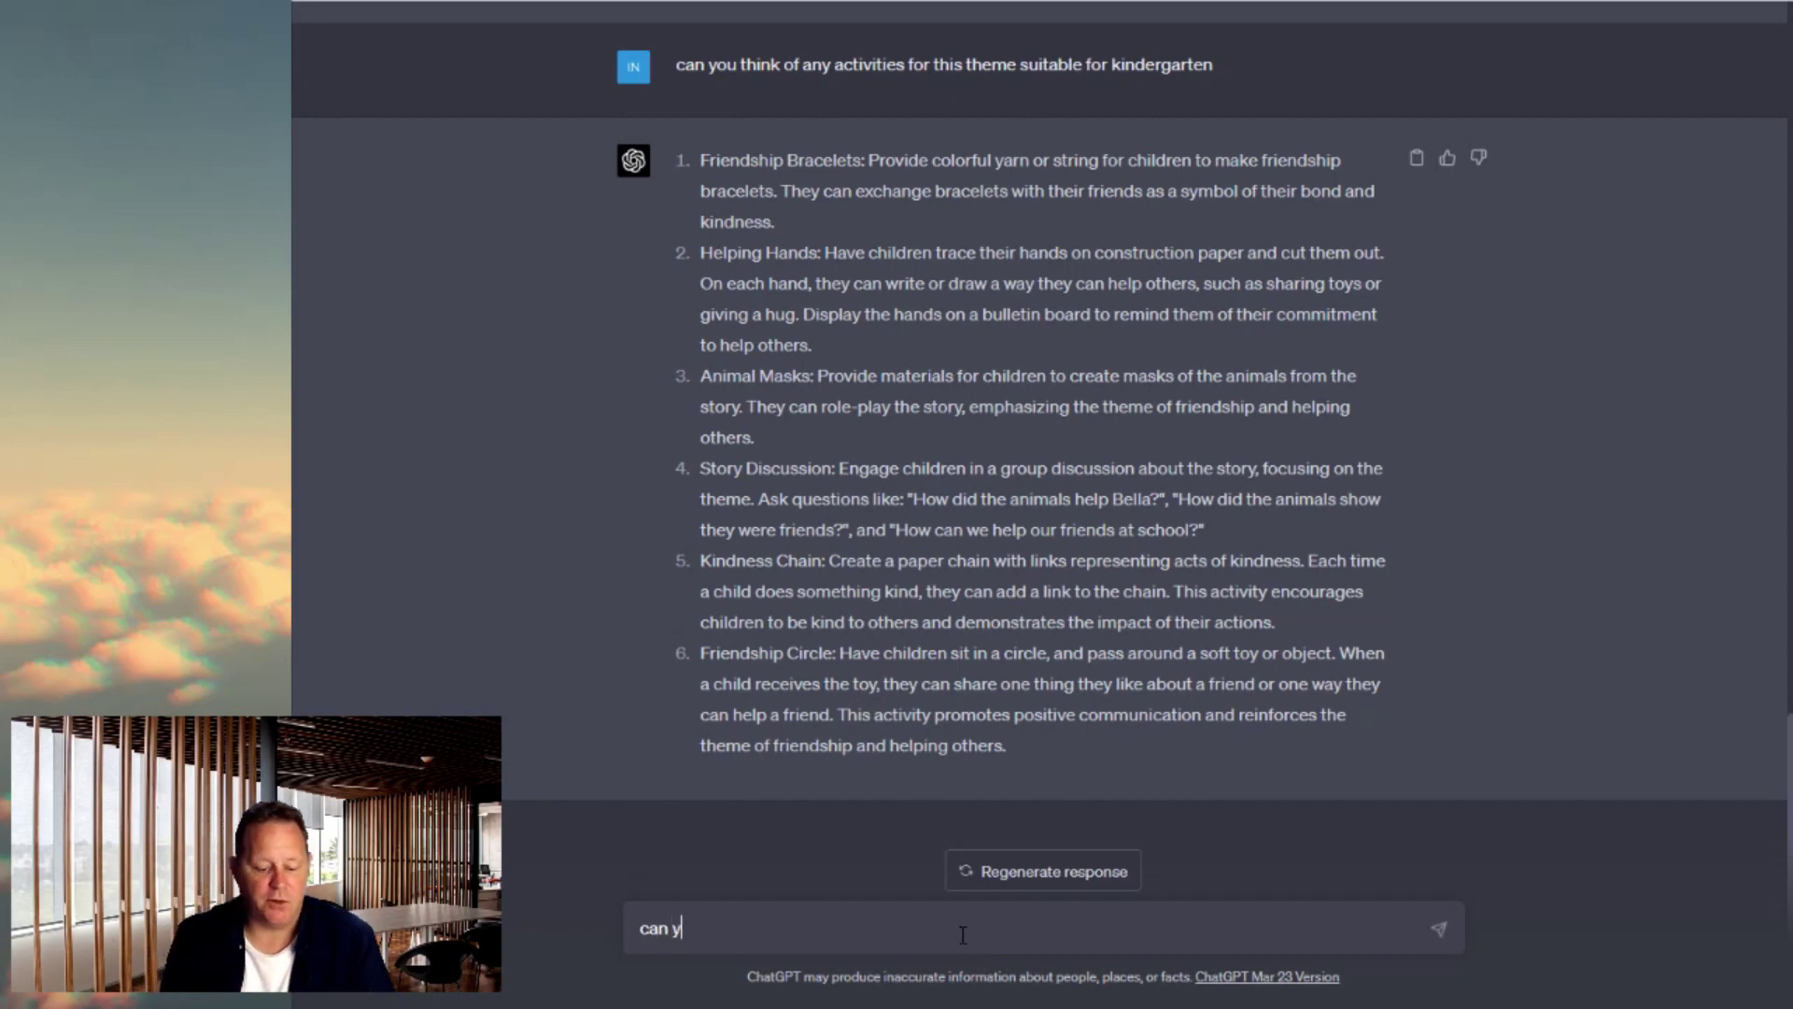
{"action": "type", "text": "ou create"}
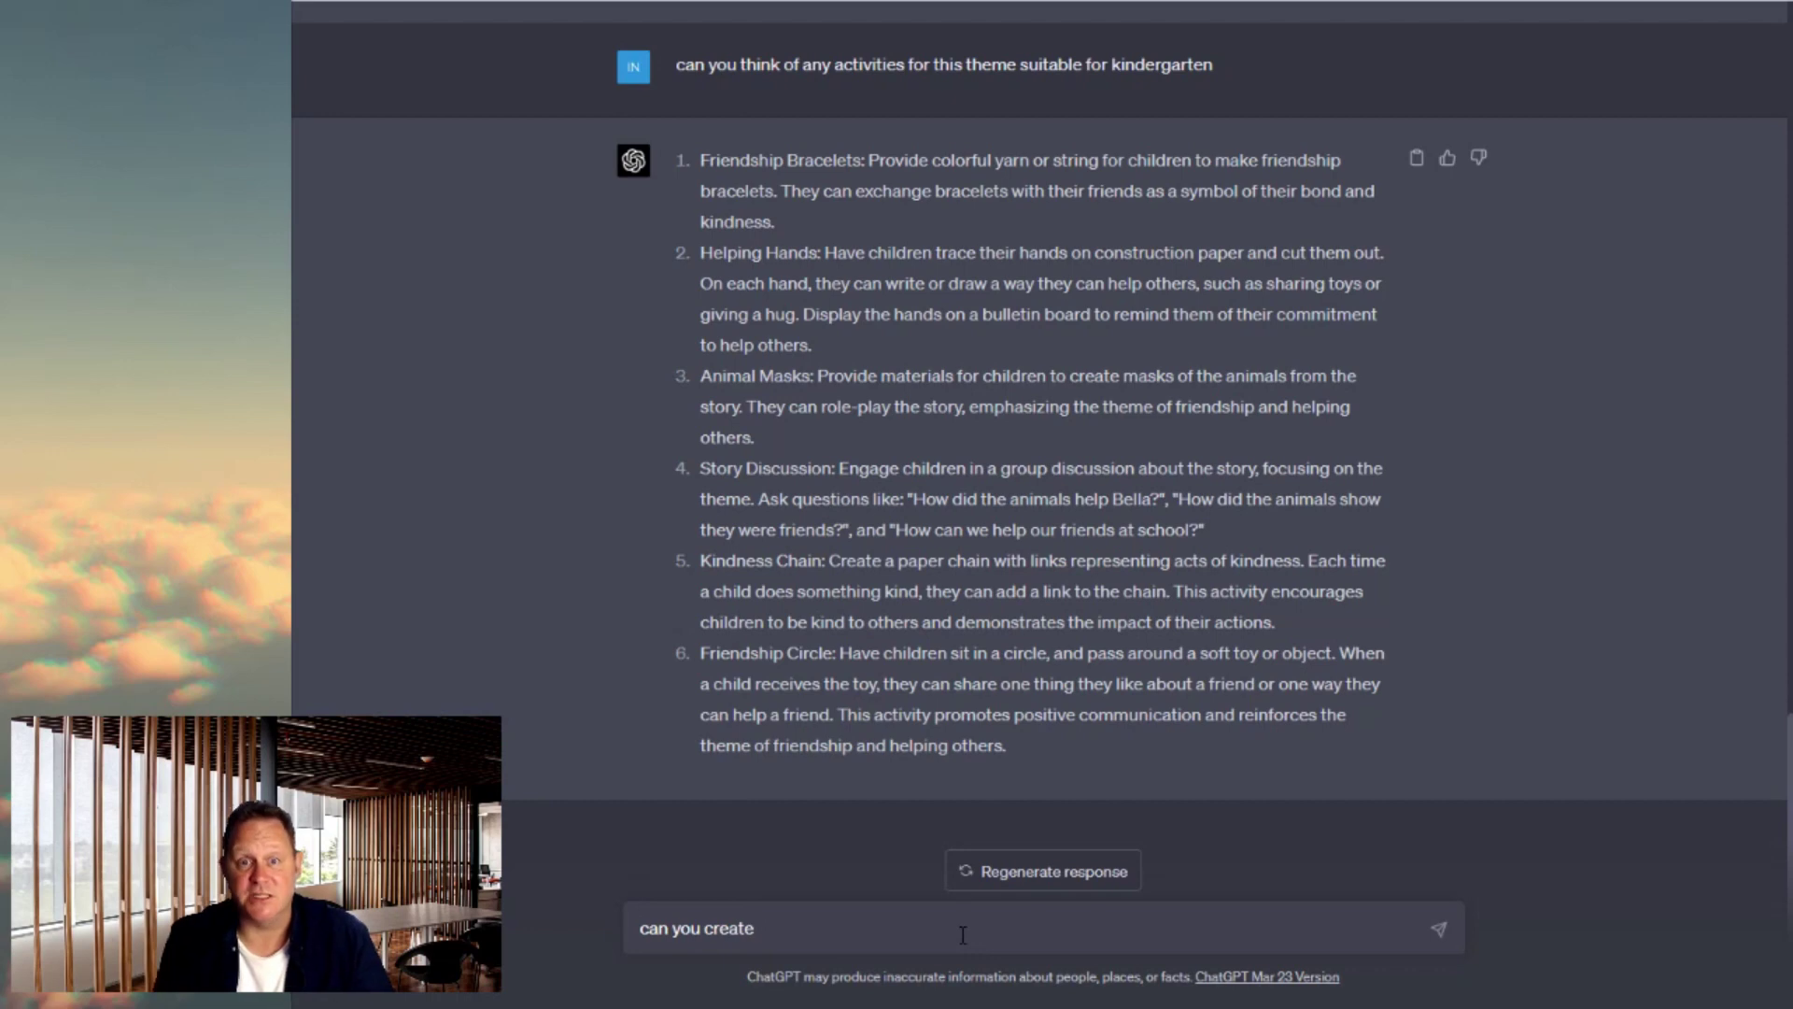
{"action": "type", "text": "le"}
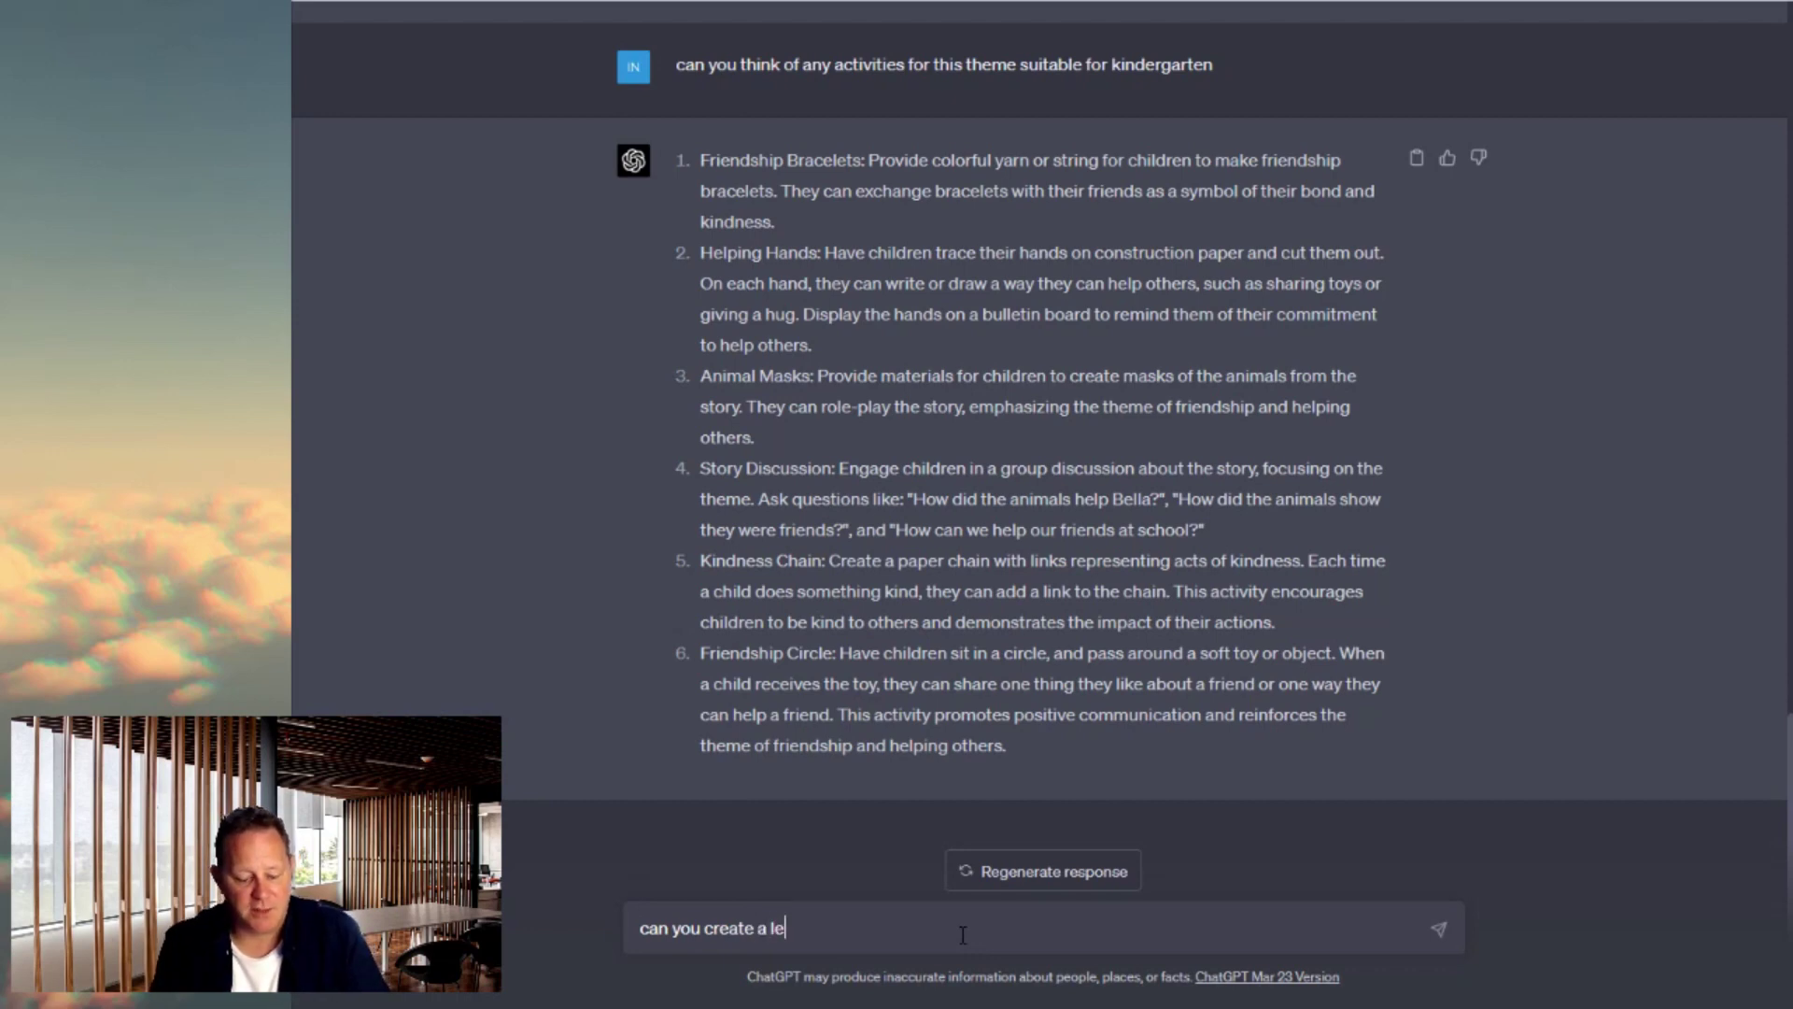
{"action": "type", "text": "sson plan fopr"}
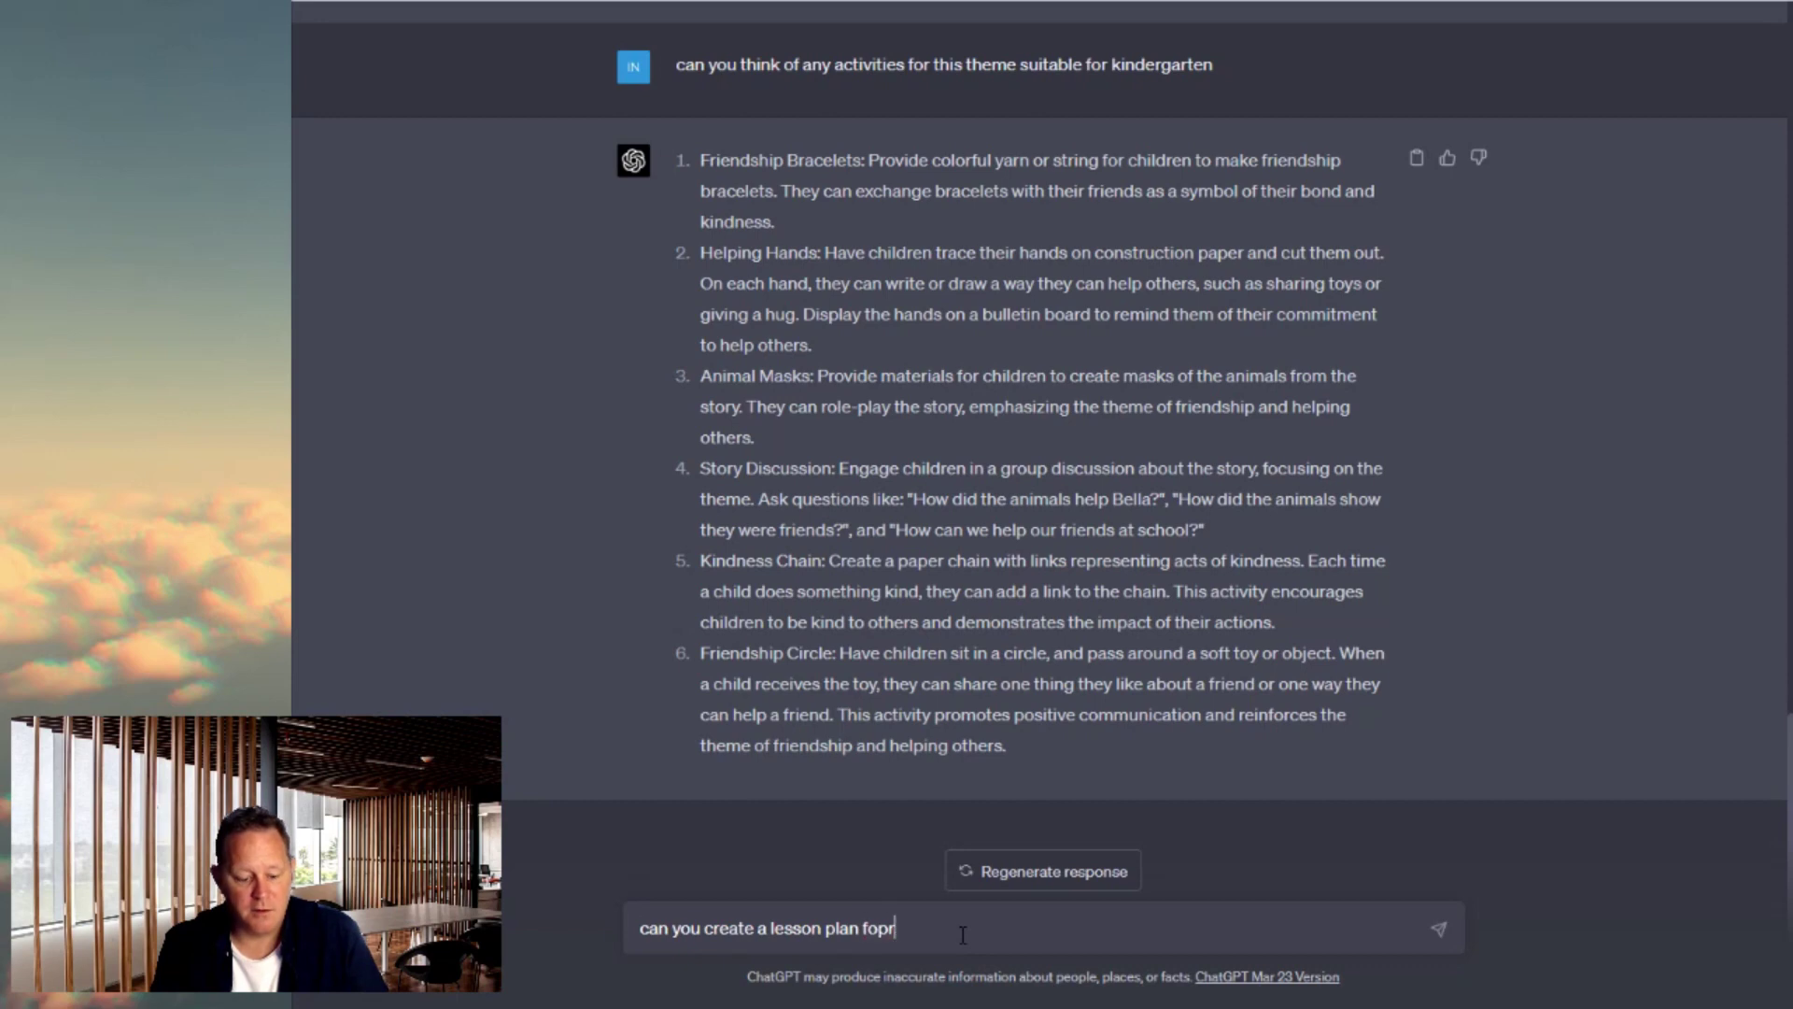
{"action": "key", "text": "BackSpace"}
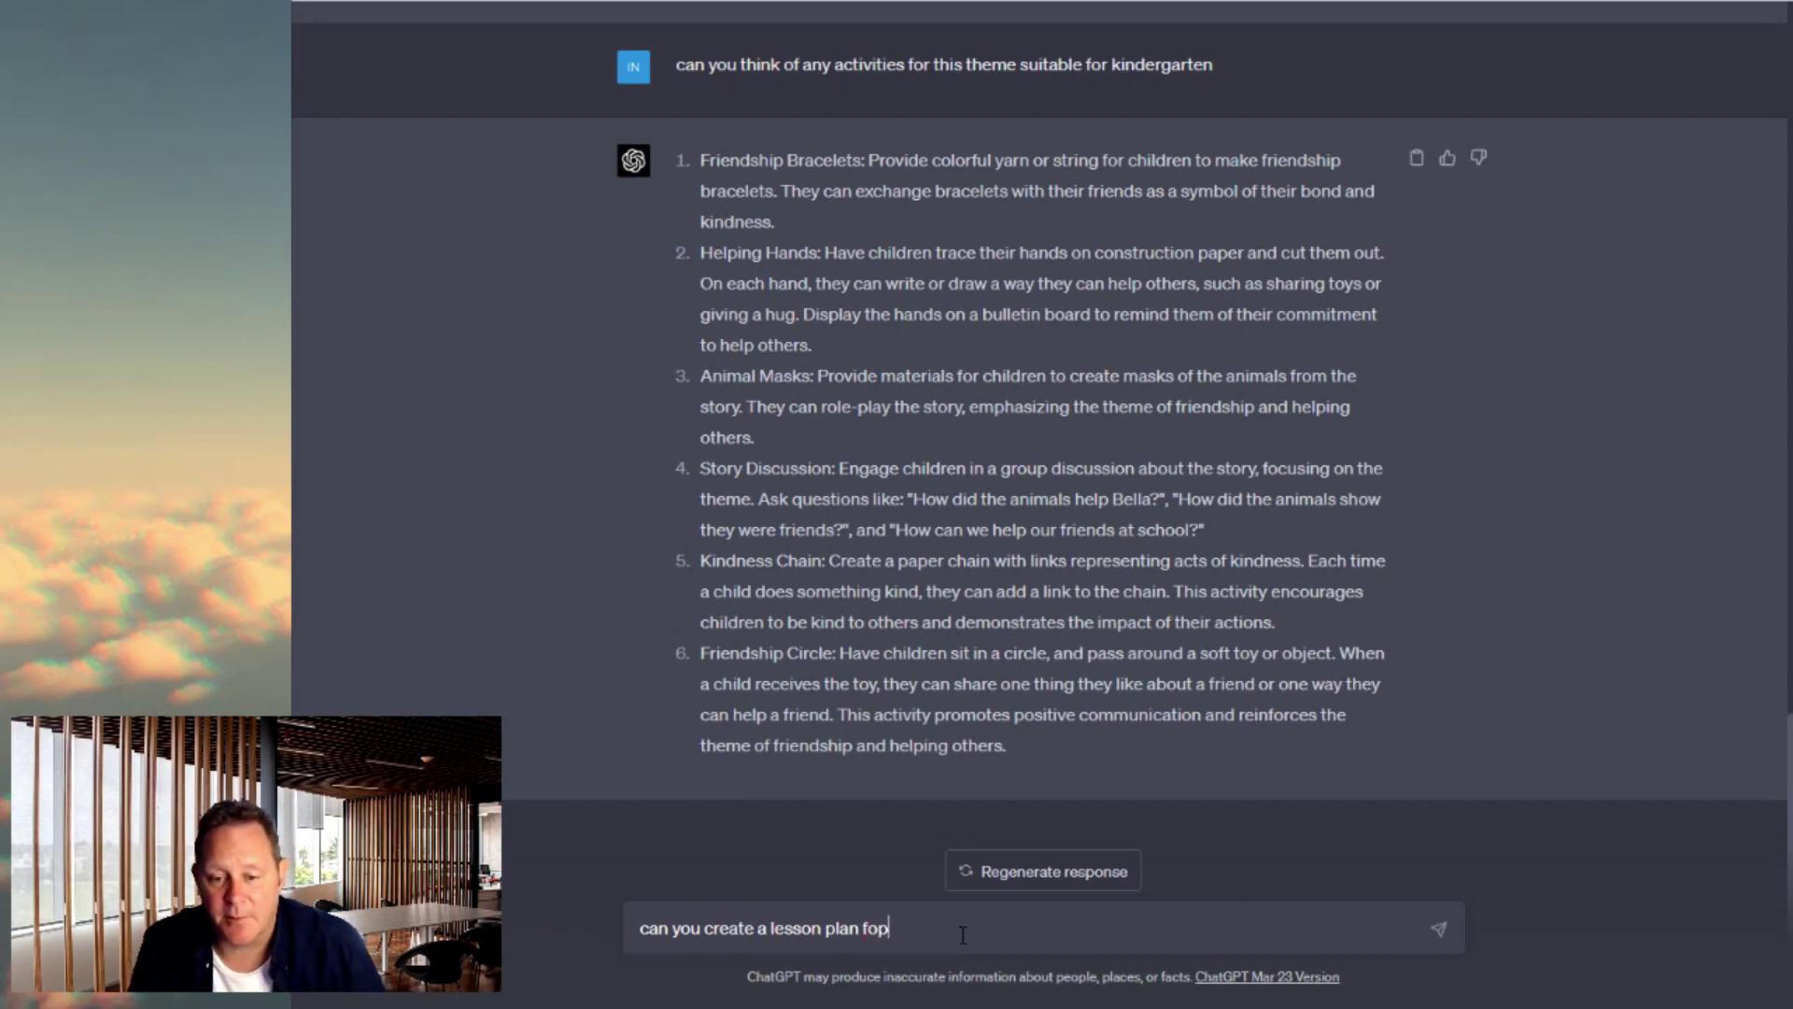
{"action": "key", "text": "BackSpace"}
{"action": "type", "text": "r "}
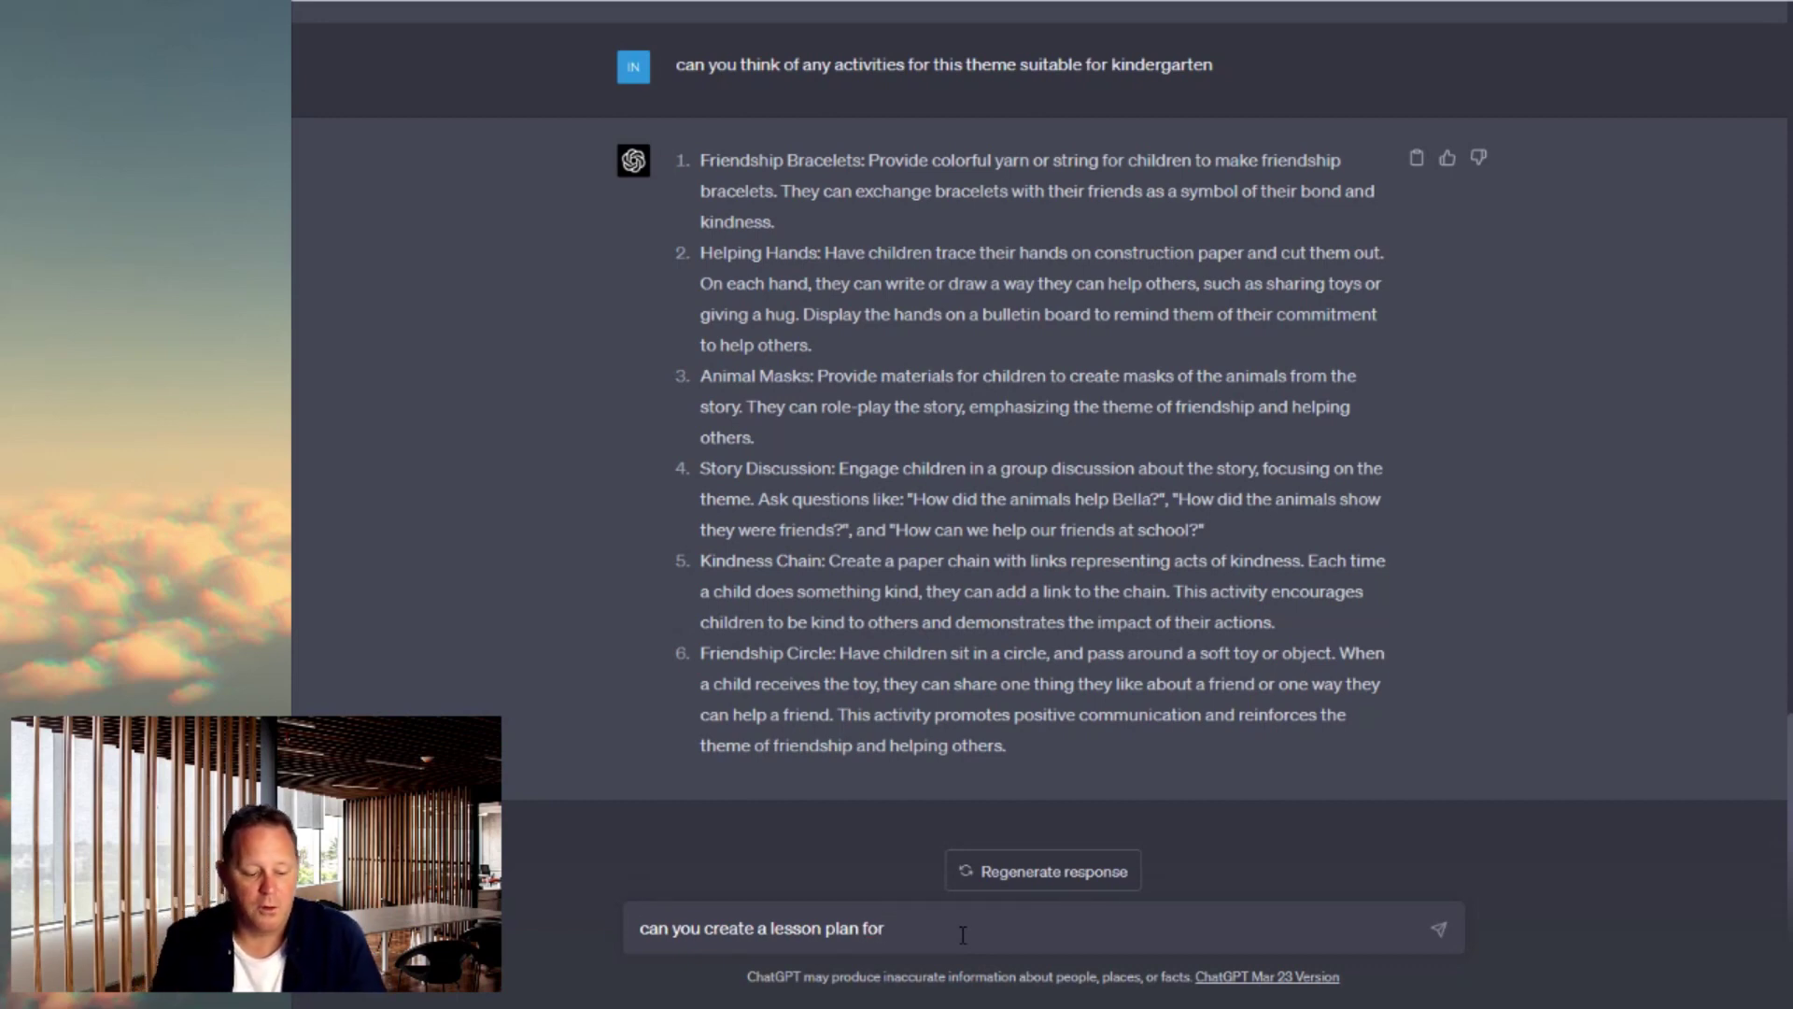
{"action": "type", "text": "3 30 min"}
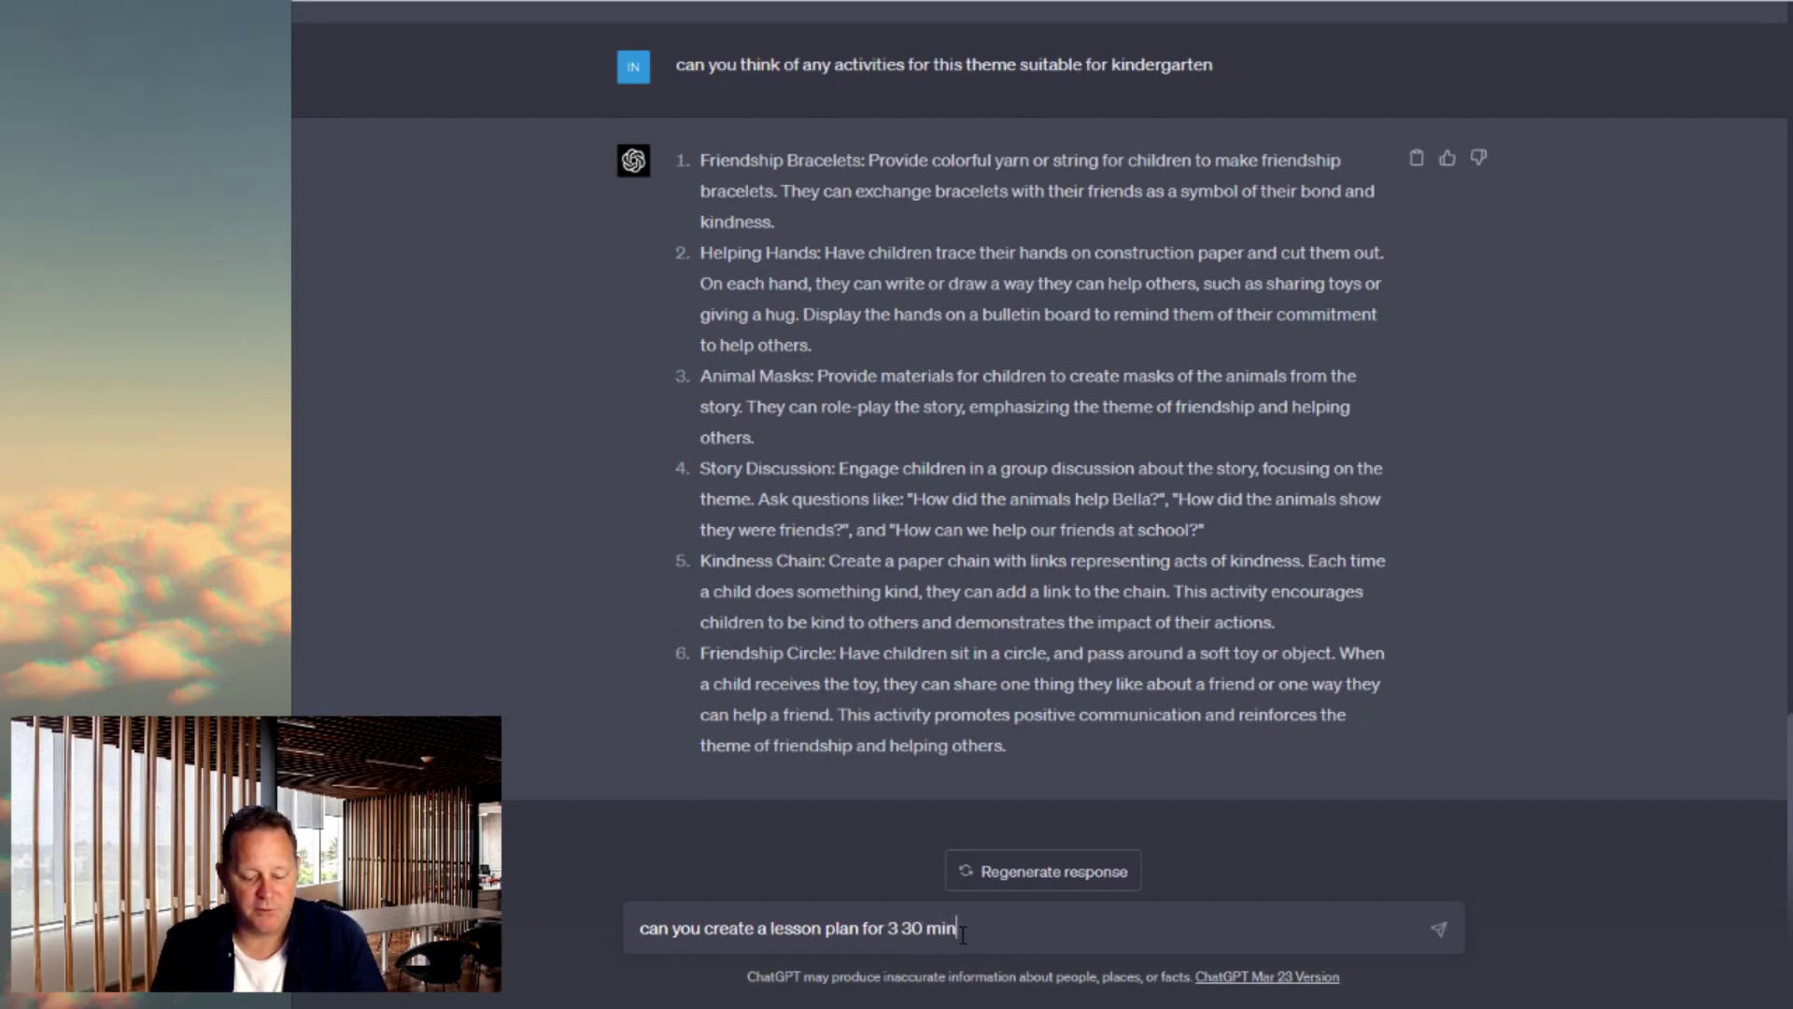
{"action": "type", "text": "ute lessons"}
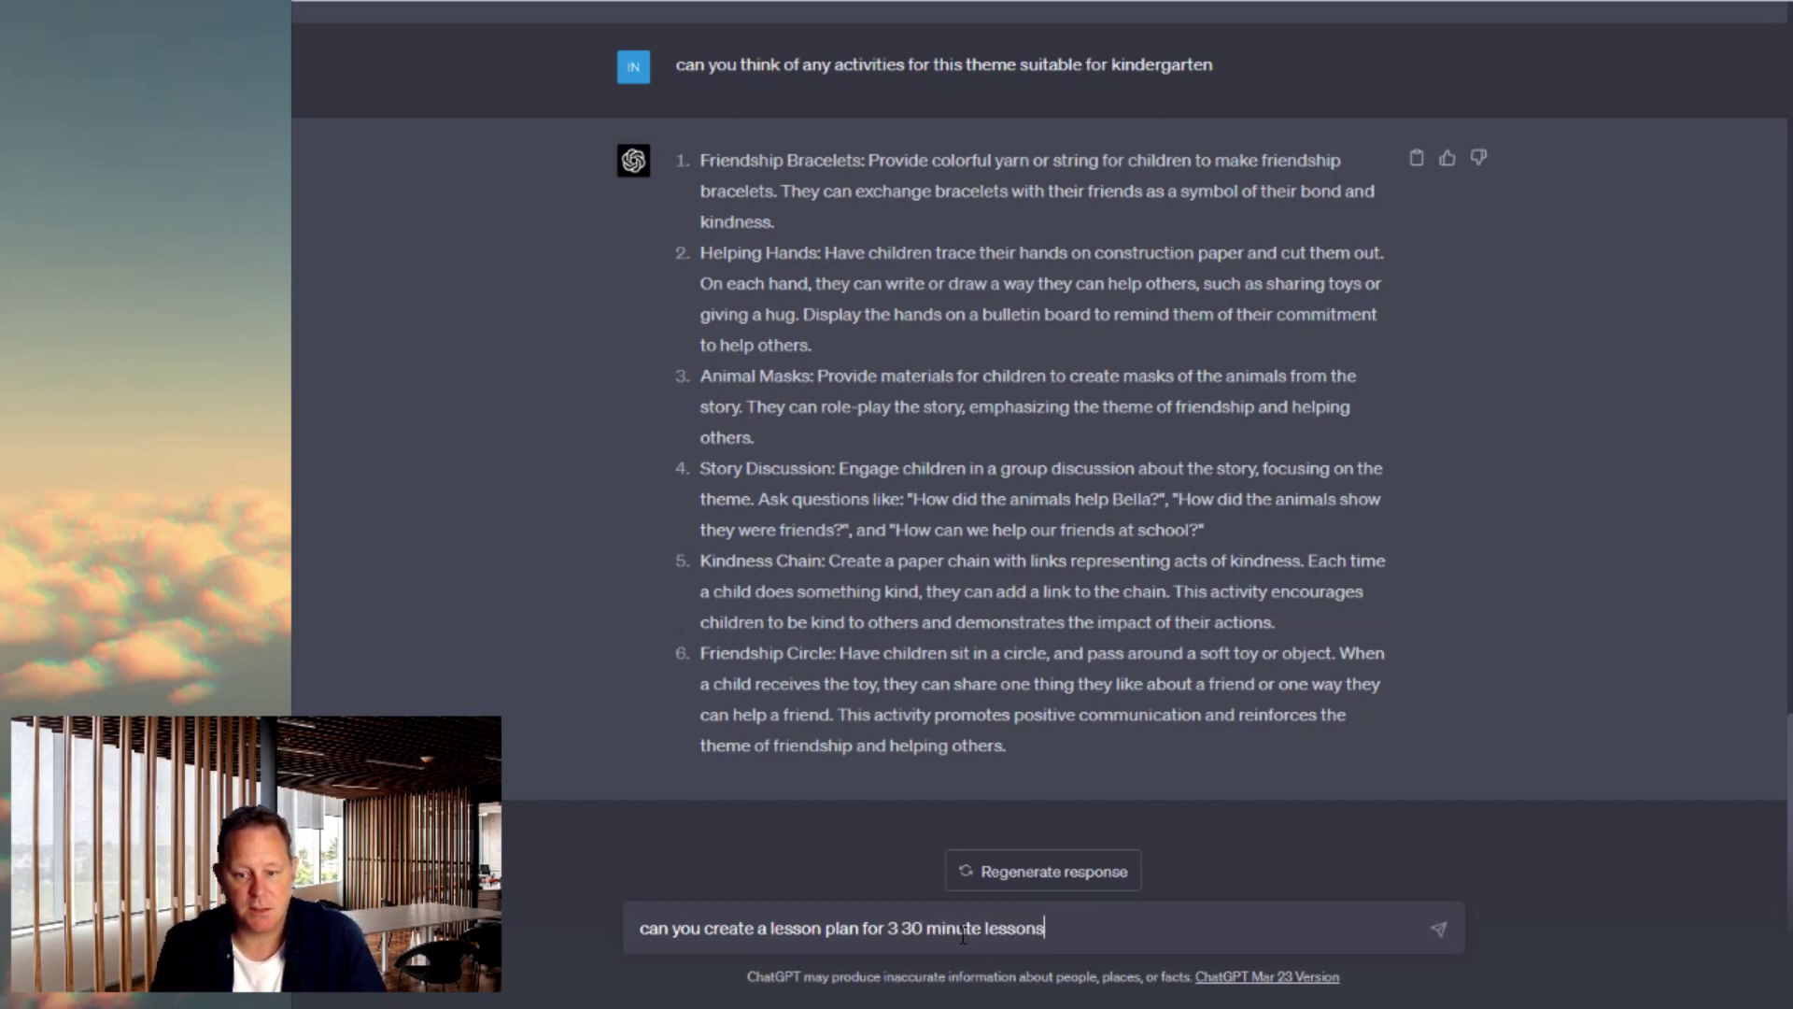
{"action": "type", "text": " using "}
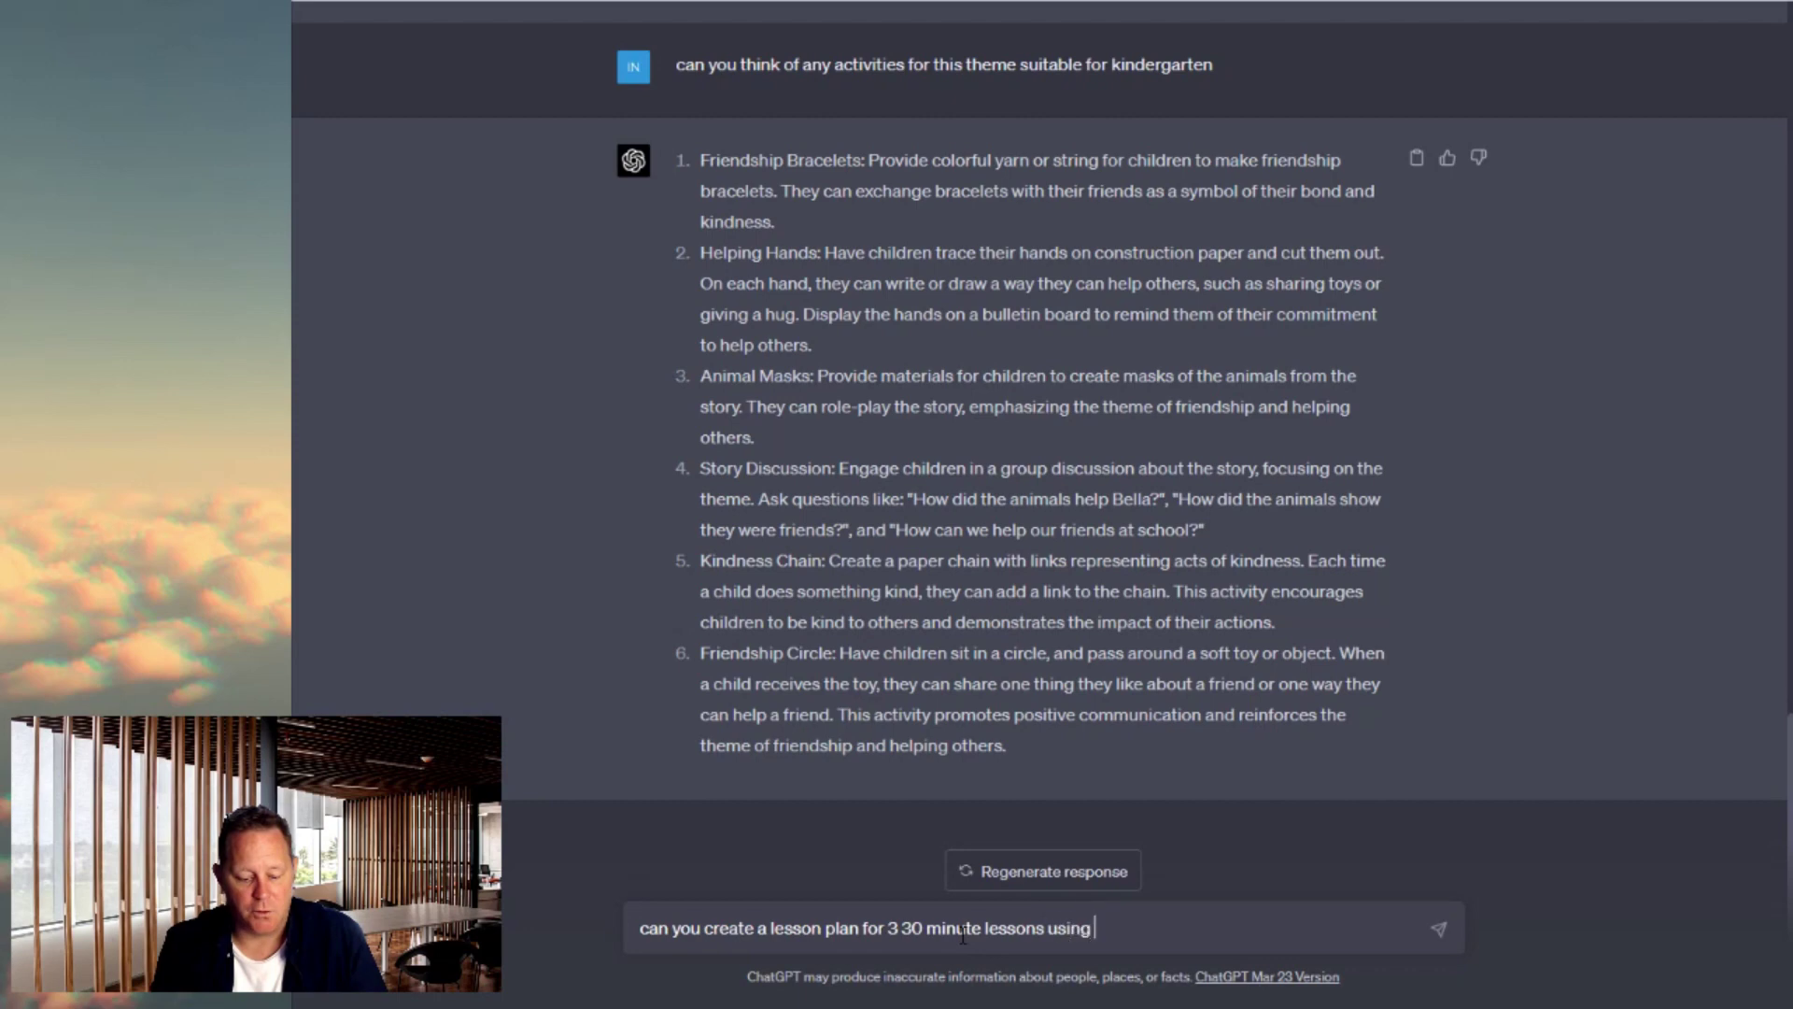
{"action": "type", "text": "some of these"}
{"action": "key", "text": "BackSpace"}
{"action": "key", "text": "BackSpace"}
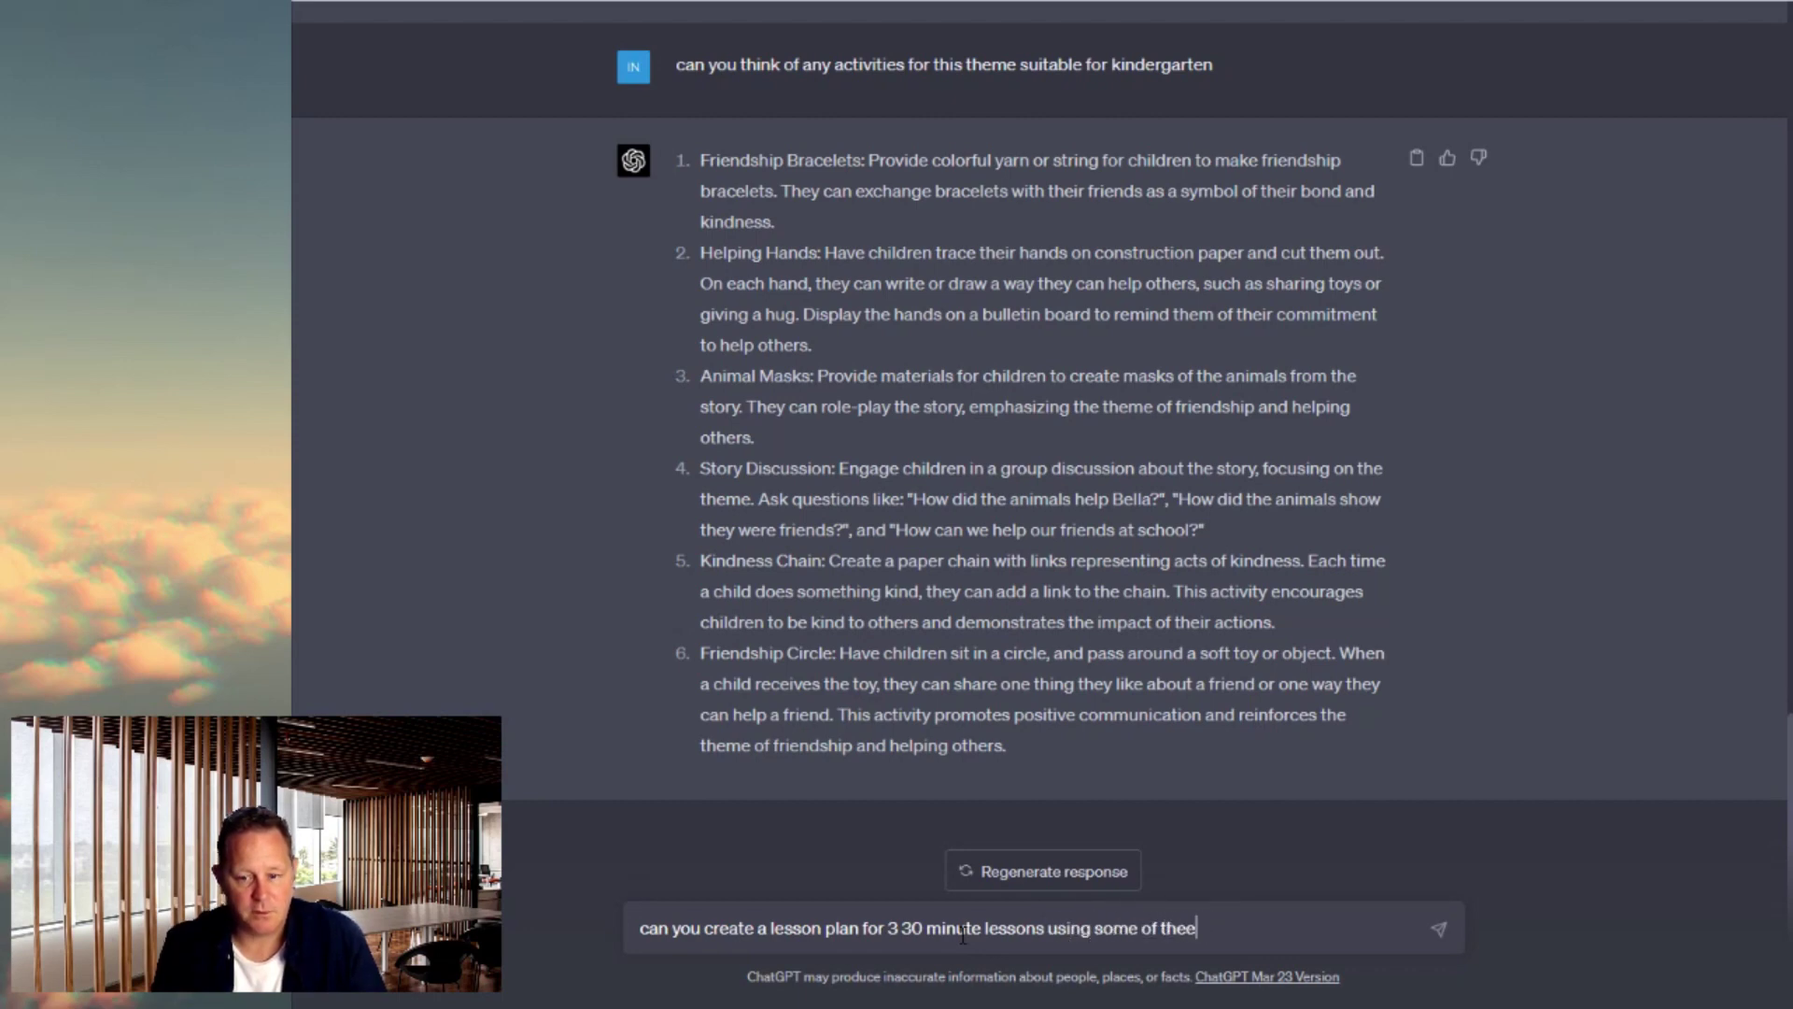
{"action": "type", "text": "e "}
{"action": "type", "text": "i"}
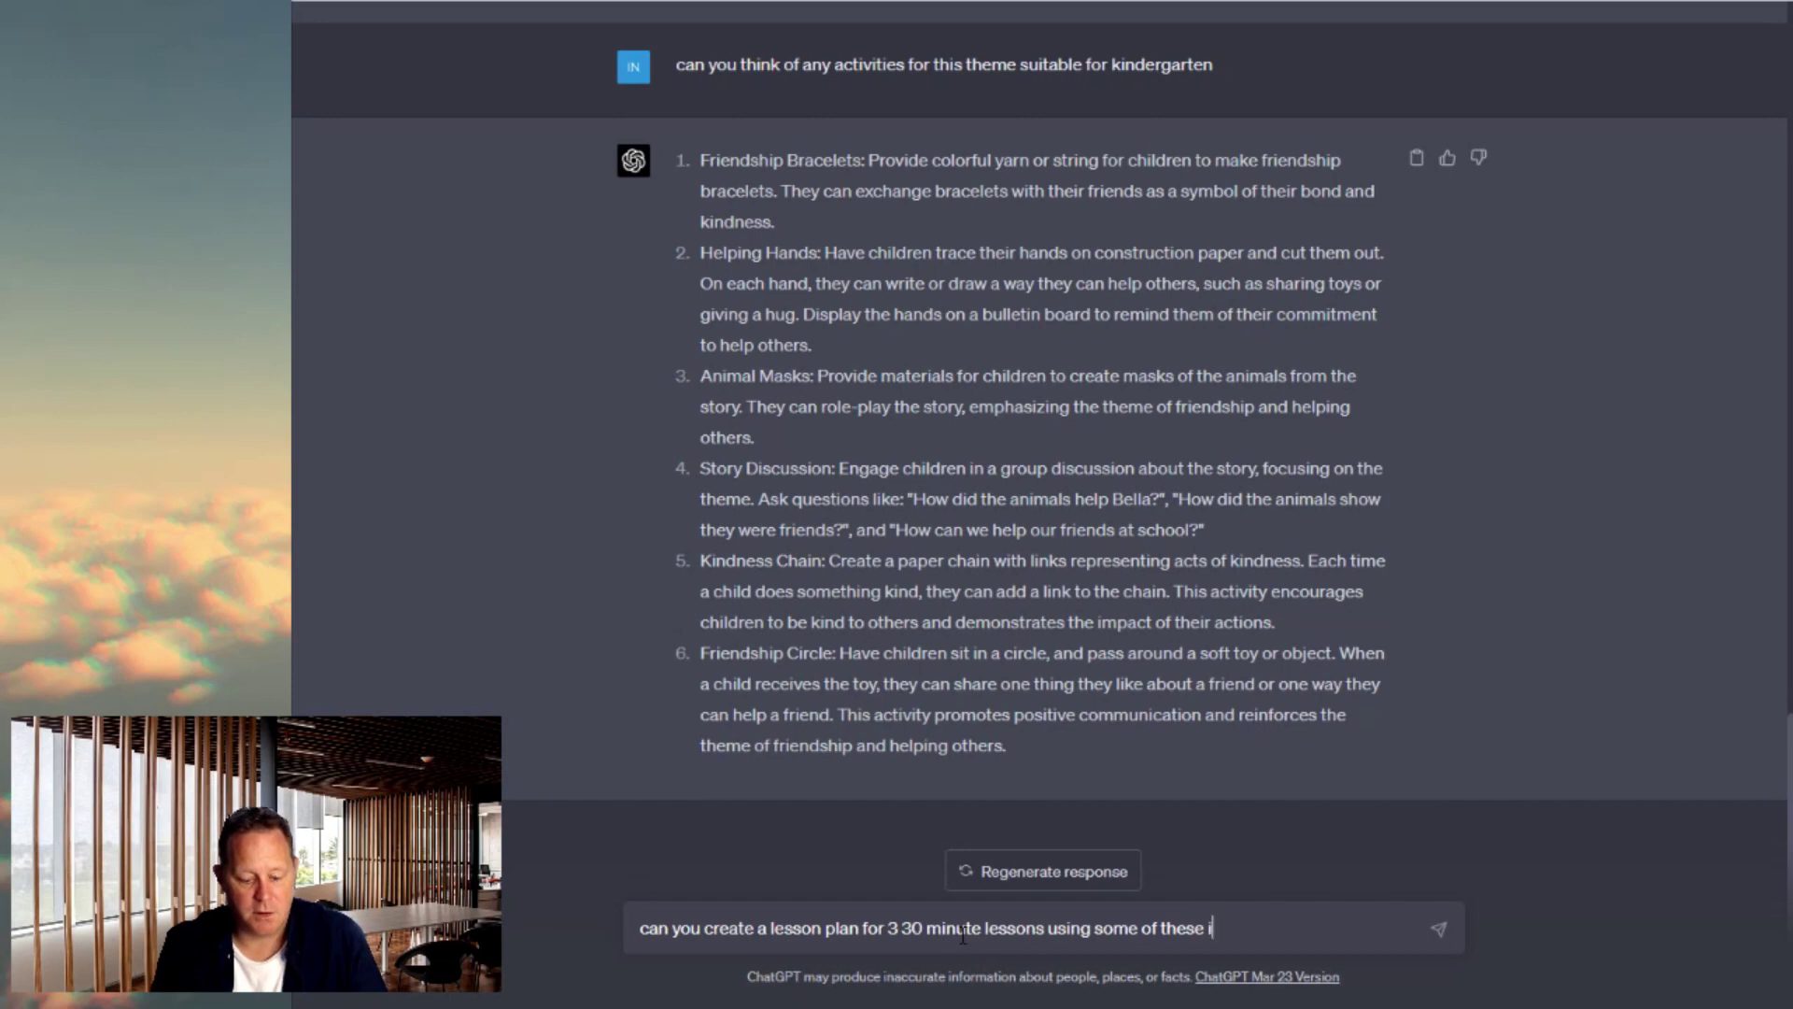
{"action": "type", "text": "deas and the sotry."}
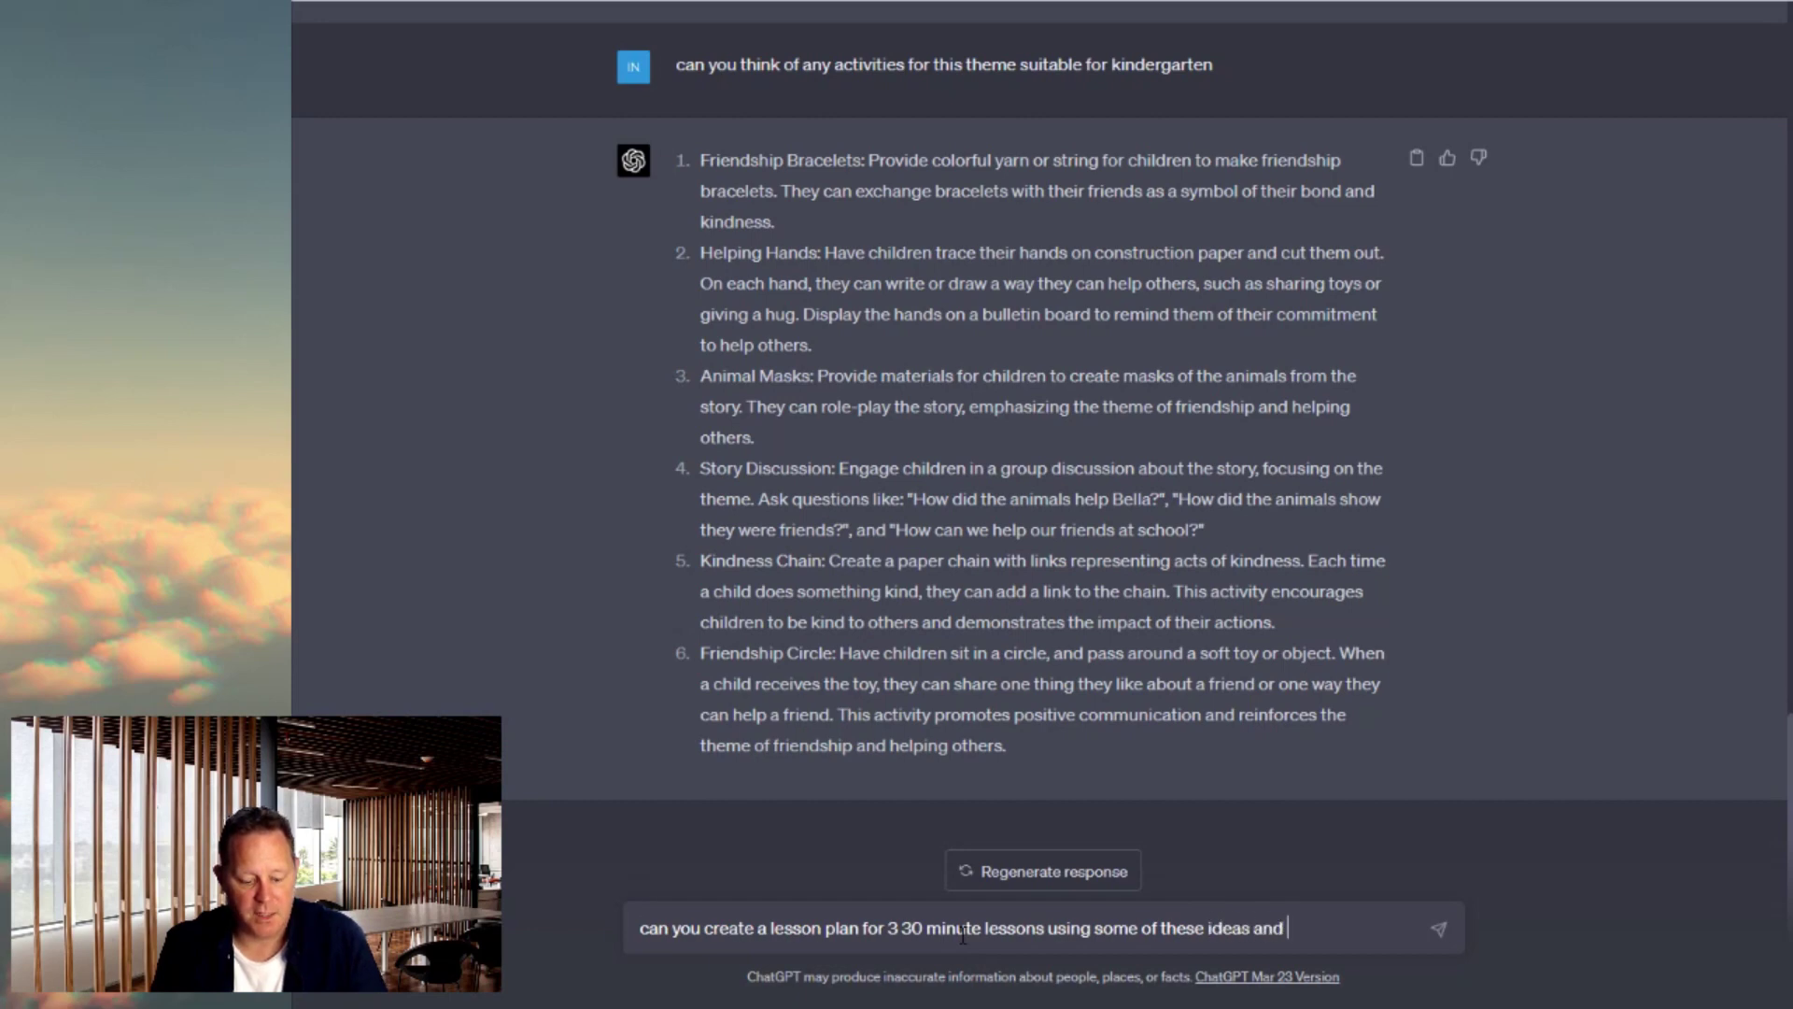
{"action": "key", "text": "BackSpace"}
{"action": "key", "text": "BackSpace"}
{"action": "key", "text": "BackSpace"}
{"action": "key", "text": "BackSpace"}
{"action": "key", "text": "BackSpace"}
{"action": "key", "text": "BackSpace"}
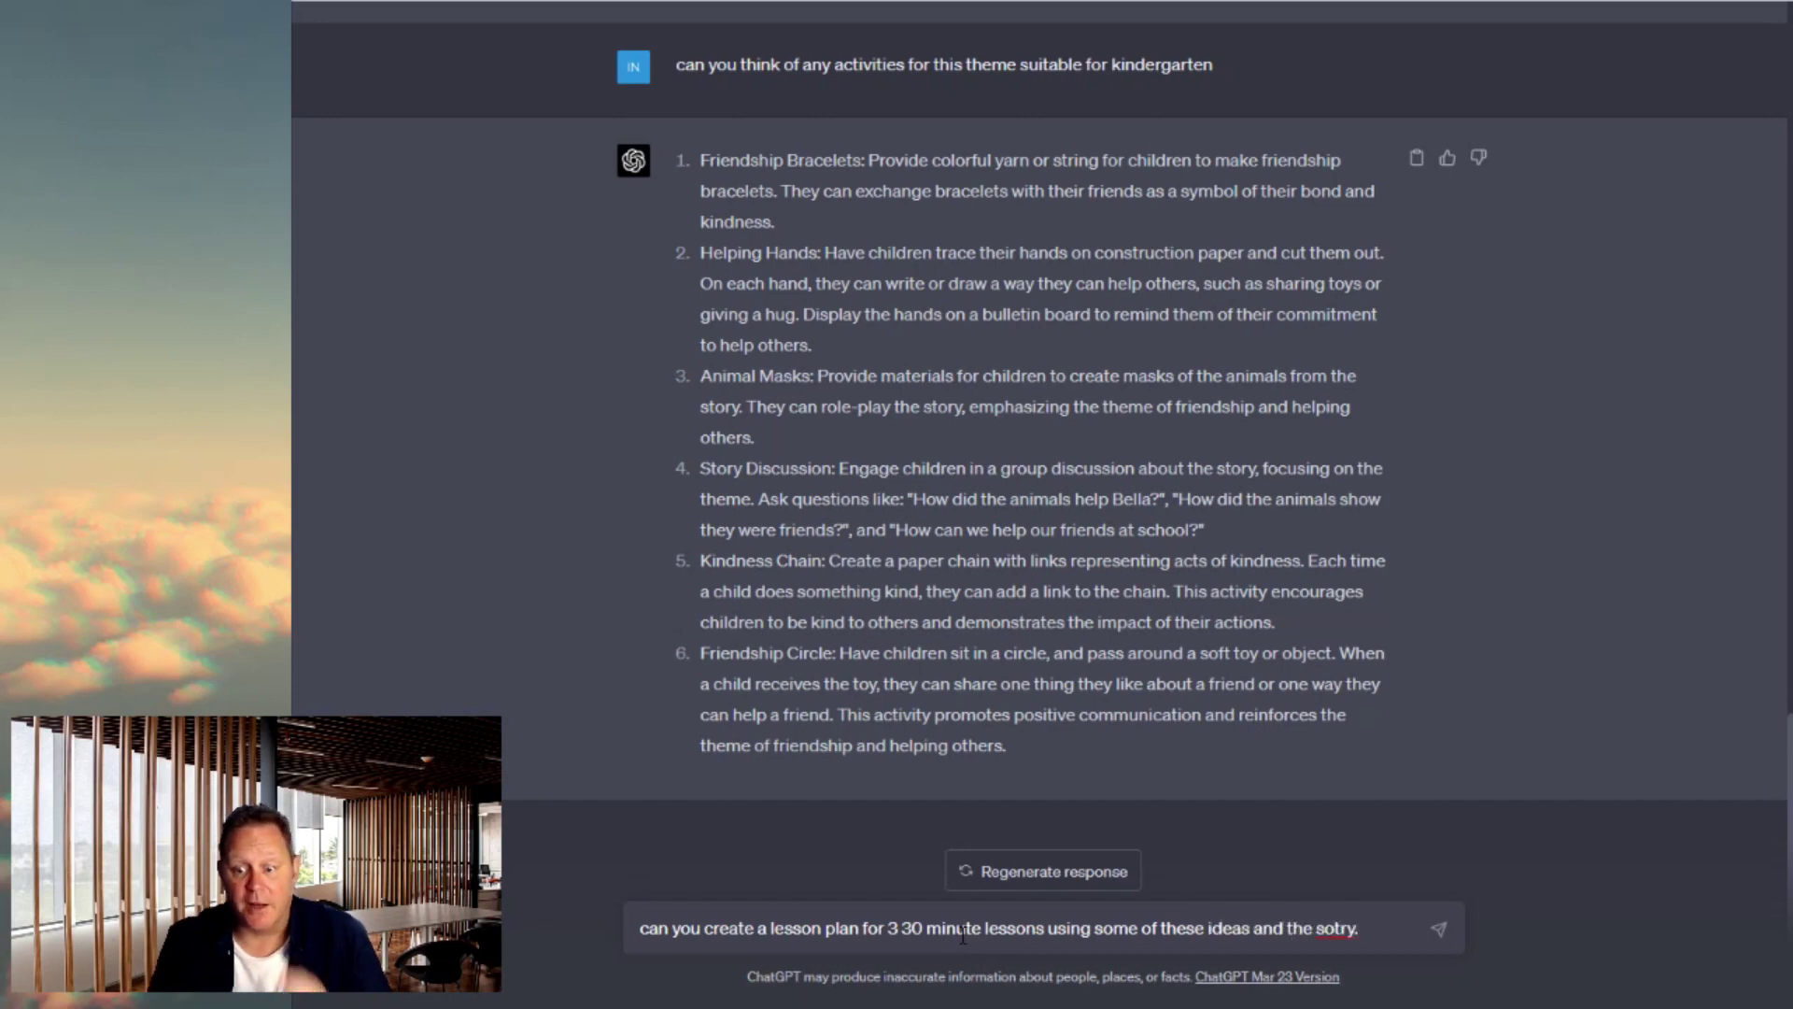
{"action": "type", "text": "tory"}
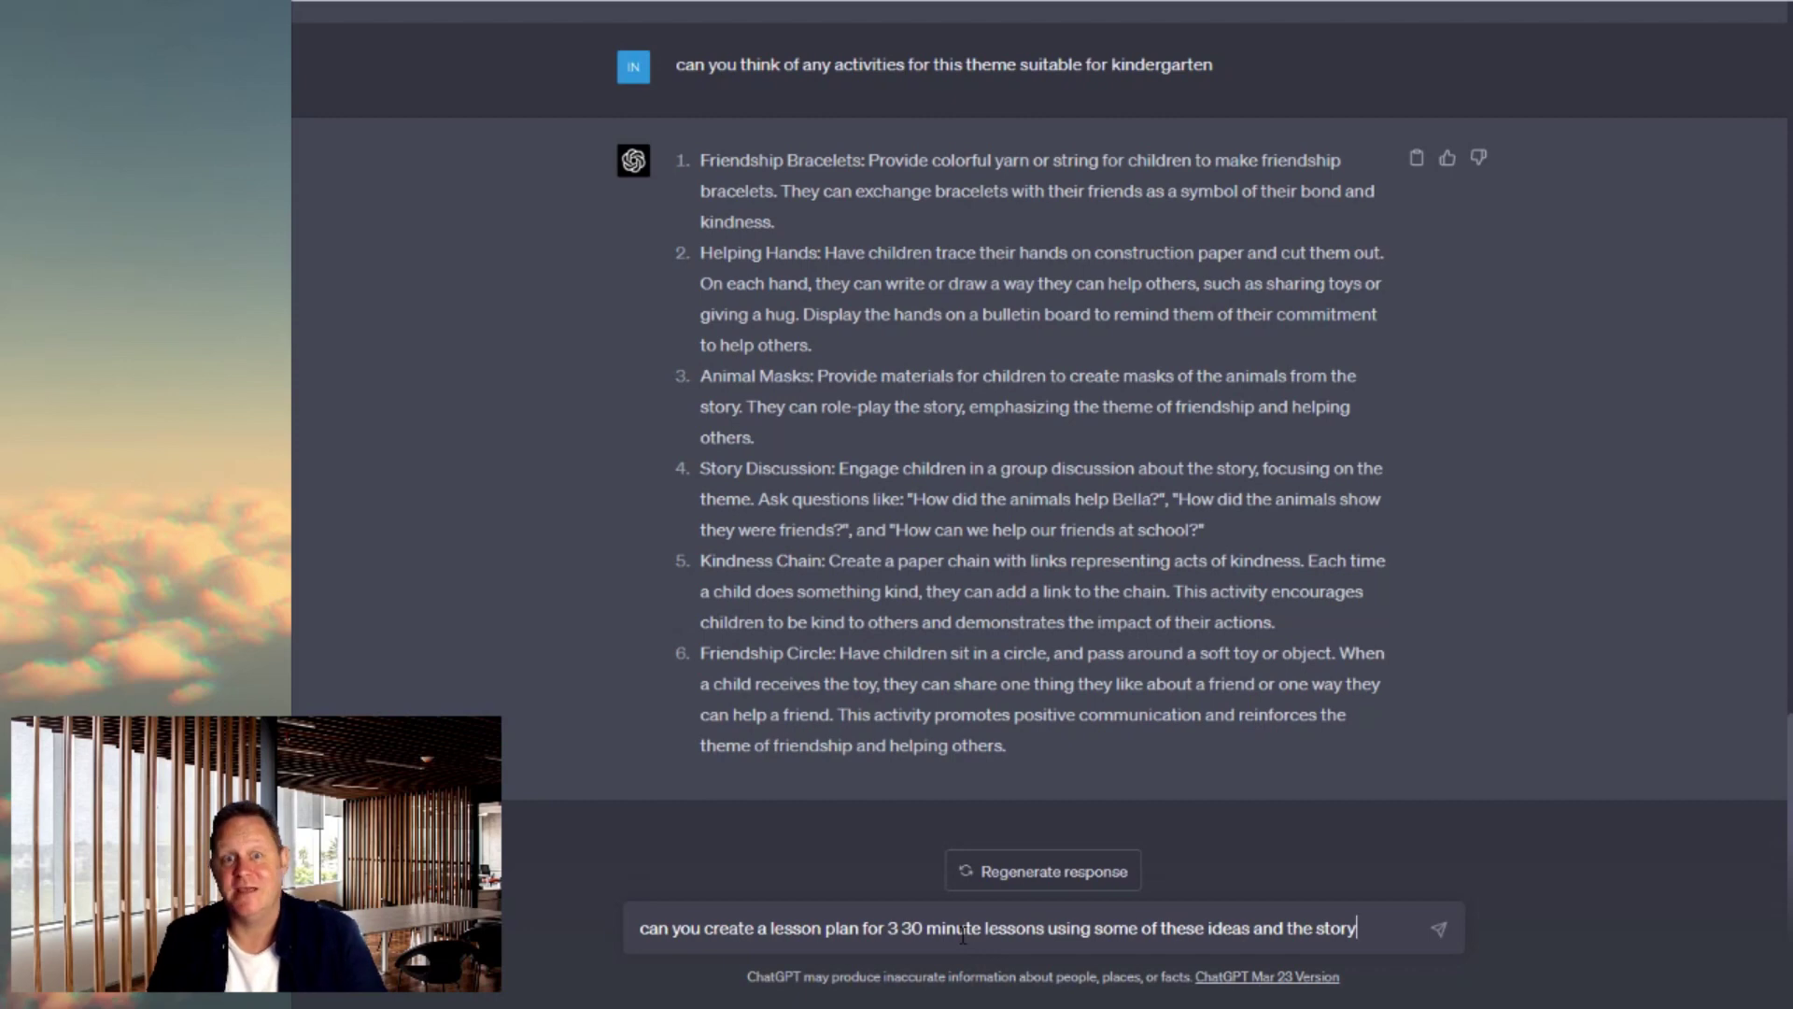
{"action": "key", "text": "Return"}
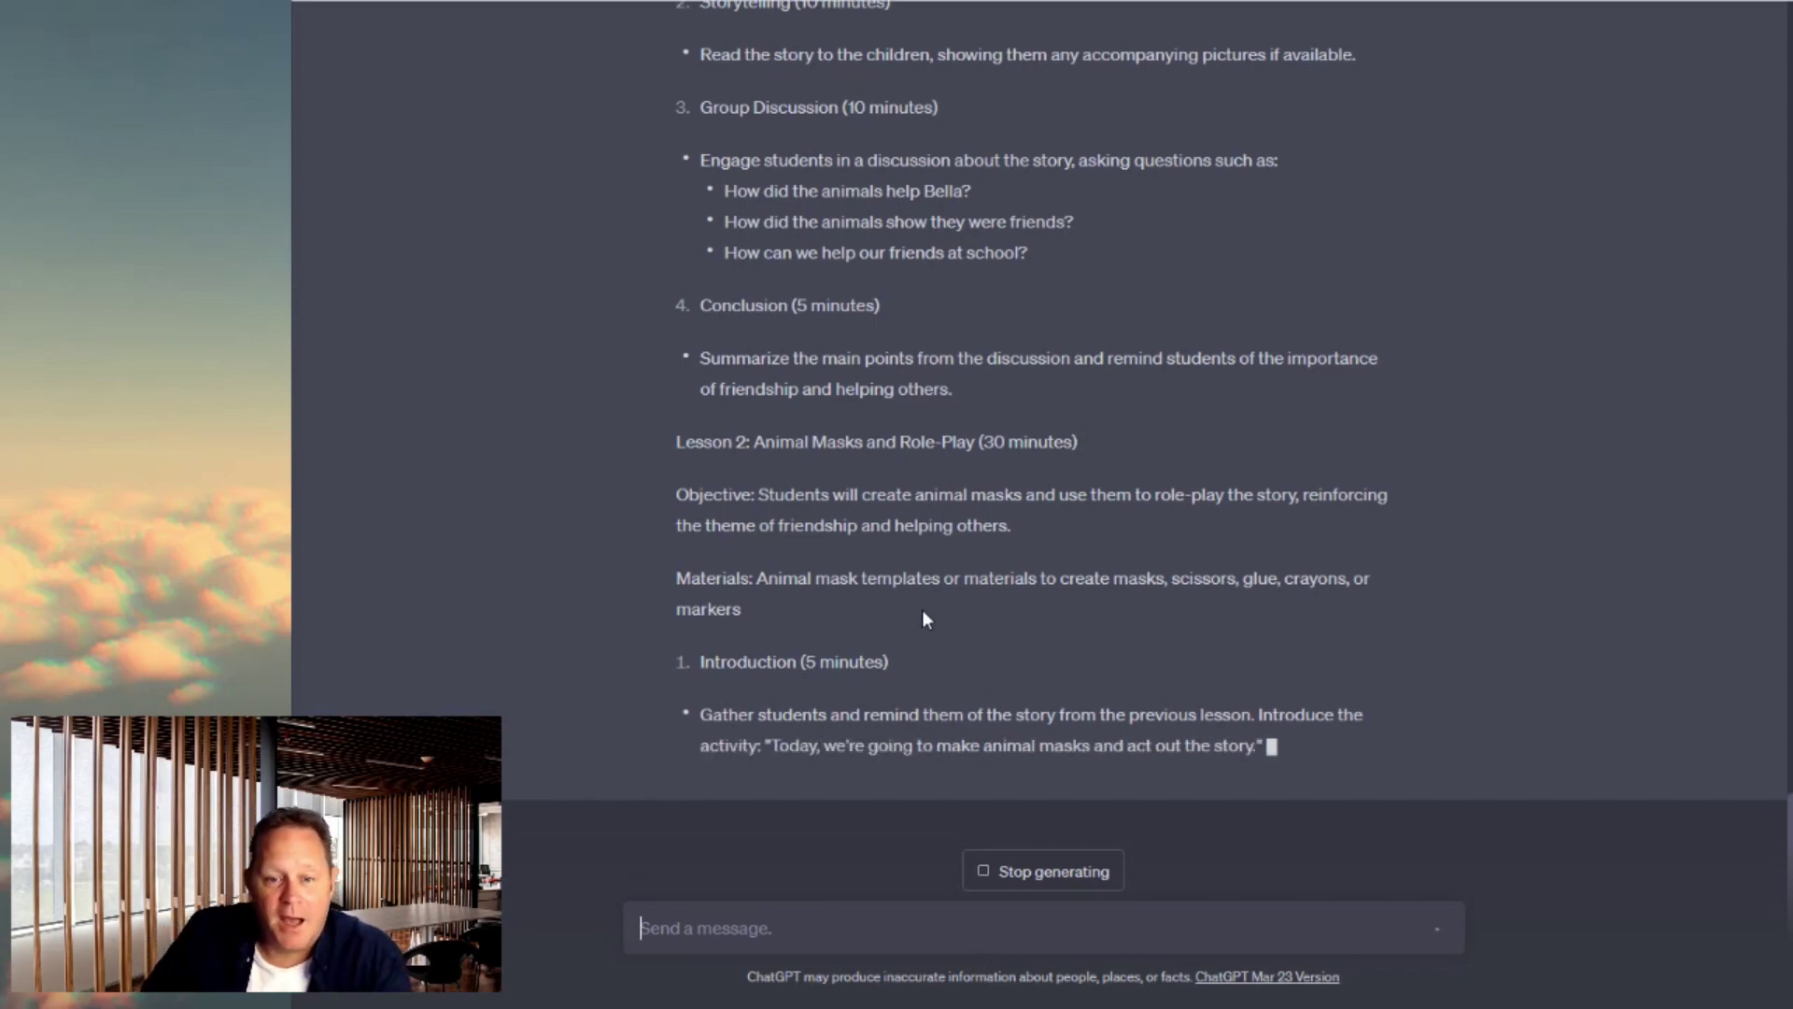
Read through the generated lesson plan from Lesson 1 to Lesson 3, checking each lesson's objective, materials and timed activities
{"action": "scroll", "coordinate": [974, 591], "scroll_direction": "up", "scroll_amount": 2}
{"action": "scroll", "coordinate": [972, 586], "scroll_direction": "up", "scroll_amount": 4}
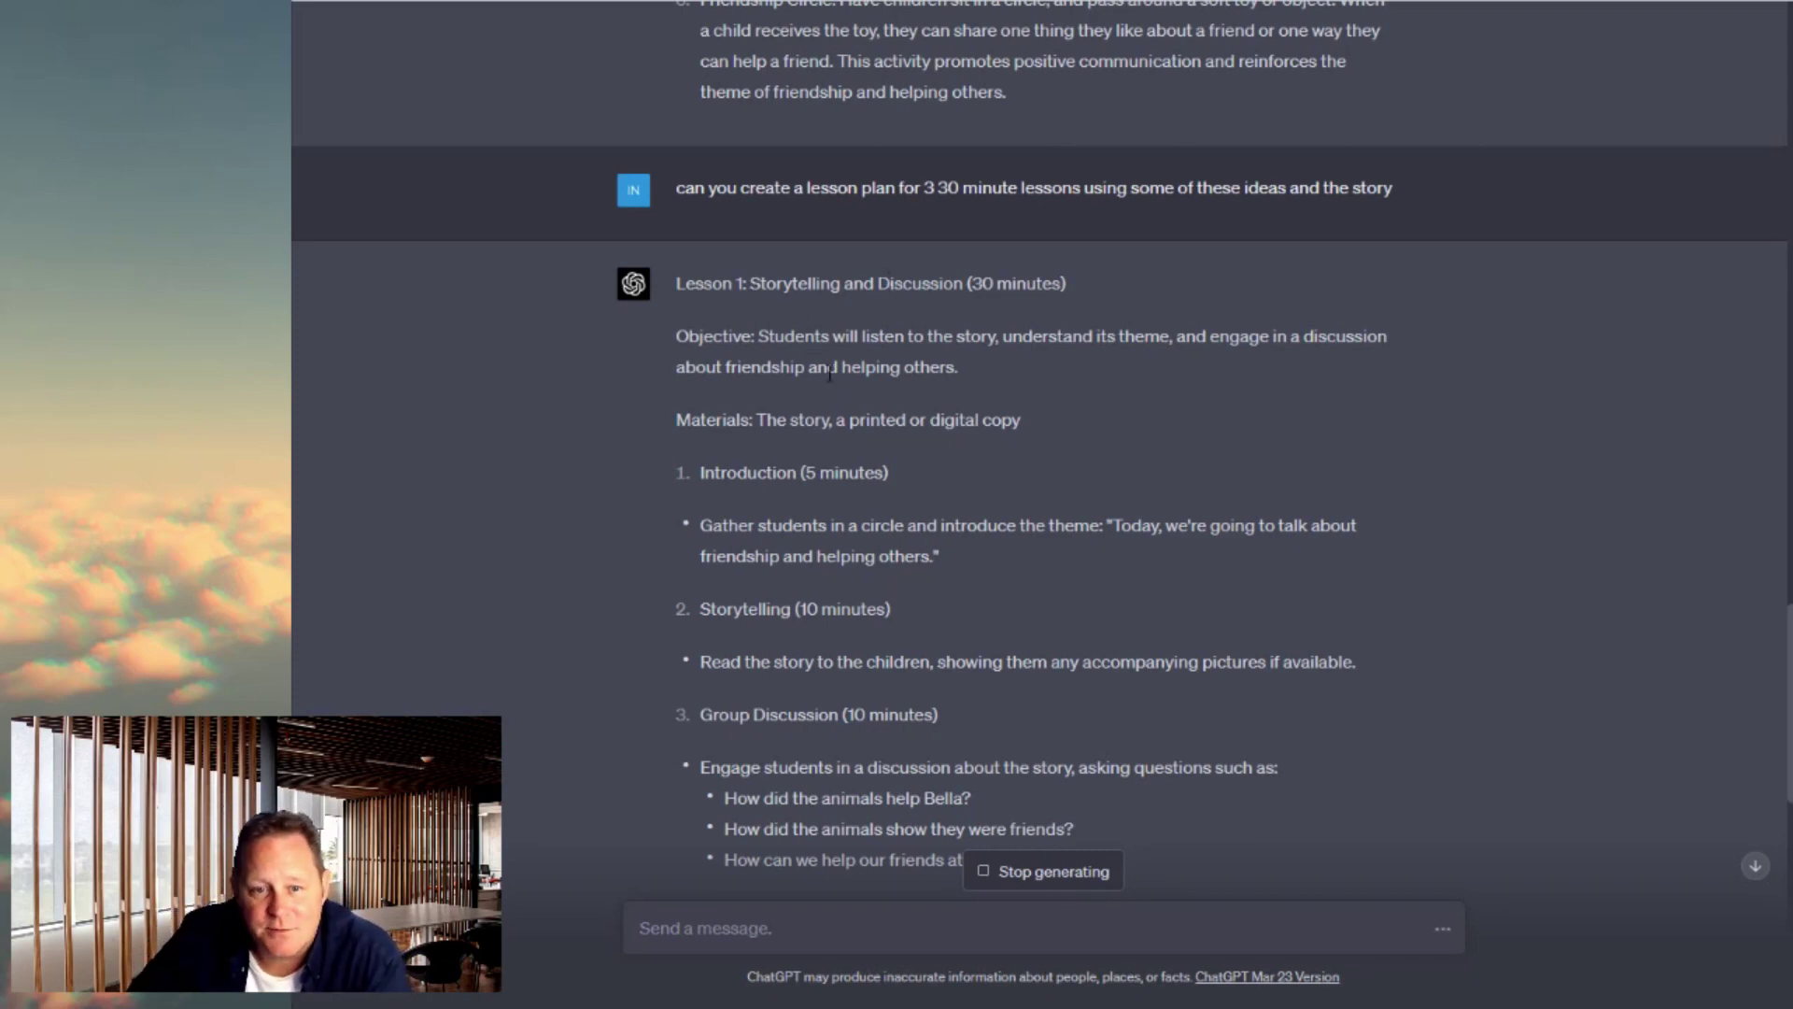
{"action": "scroll", "coordinate": [846, 495], "scroll_direction": "down", "scroll_amount": 1}
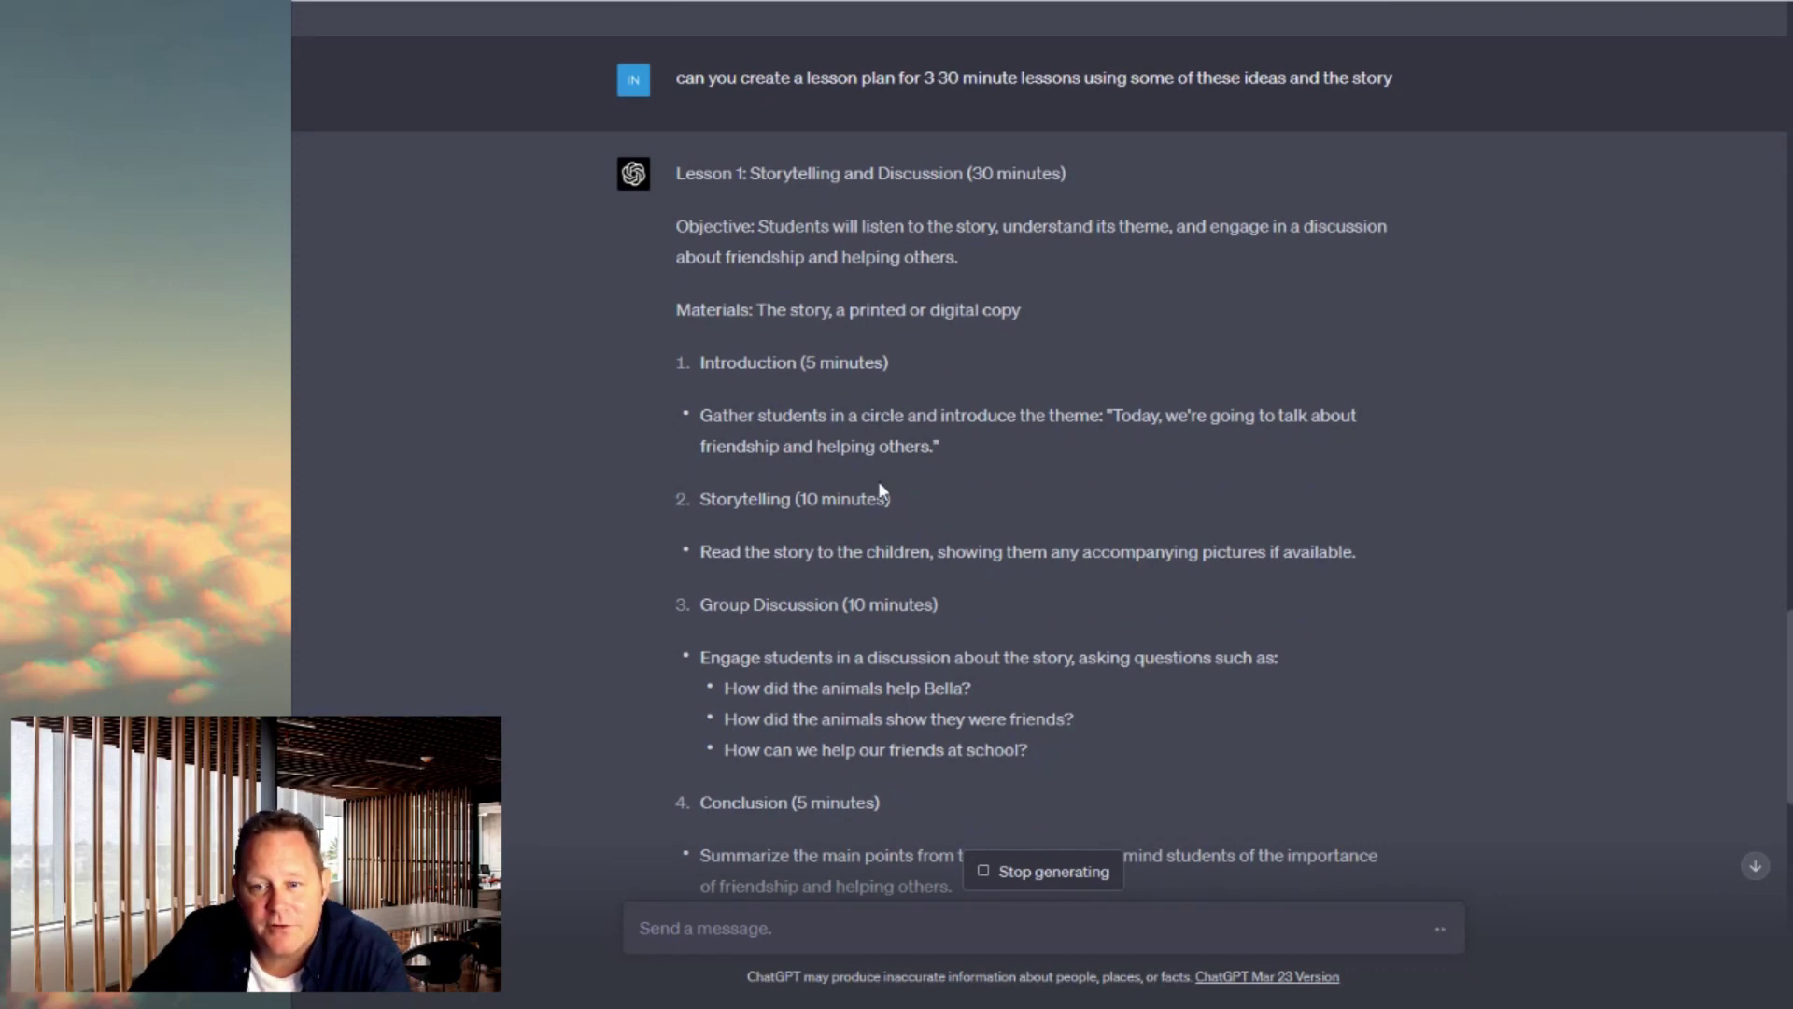
{"action": "scroll", "coordinate": [881, 490], "scroll_direction": "down", "scroll_amount": 1}
{"action": "scroll", "coordinate": [834, 469], "scroll_direction": "down", "scroll_amount": 1}
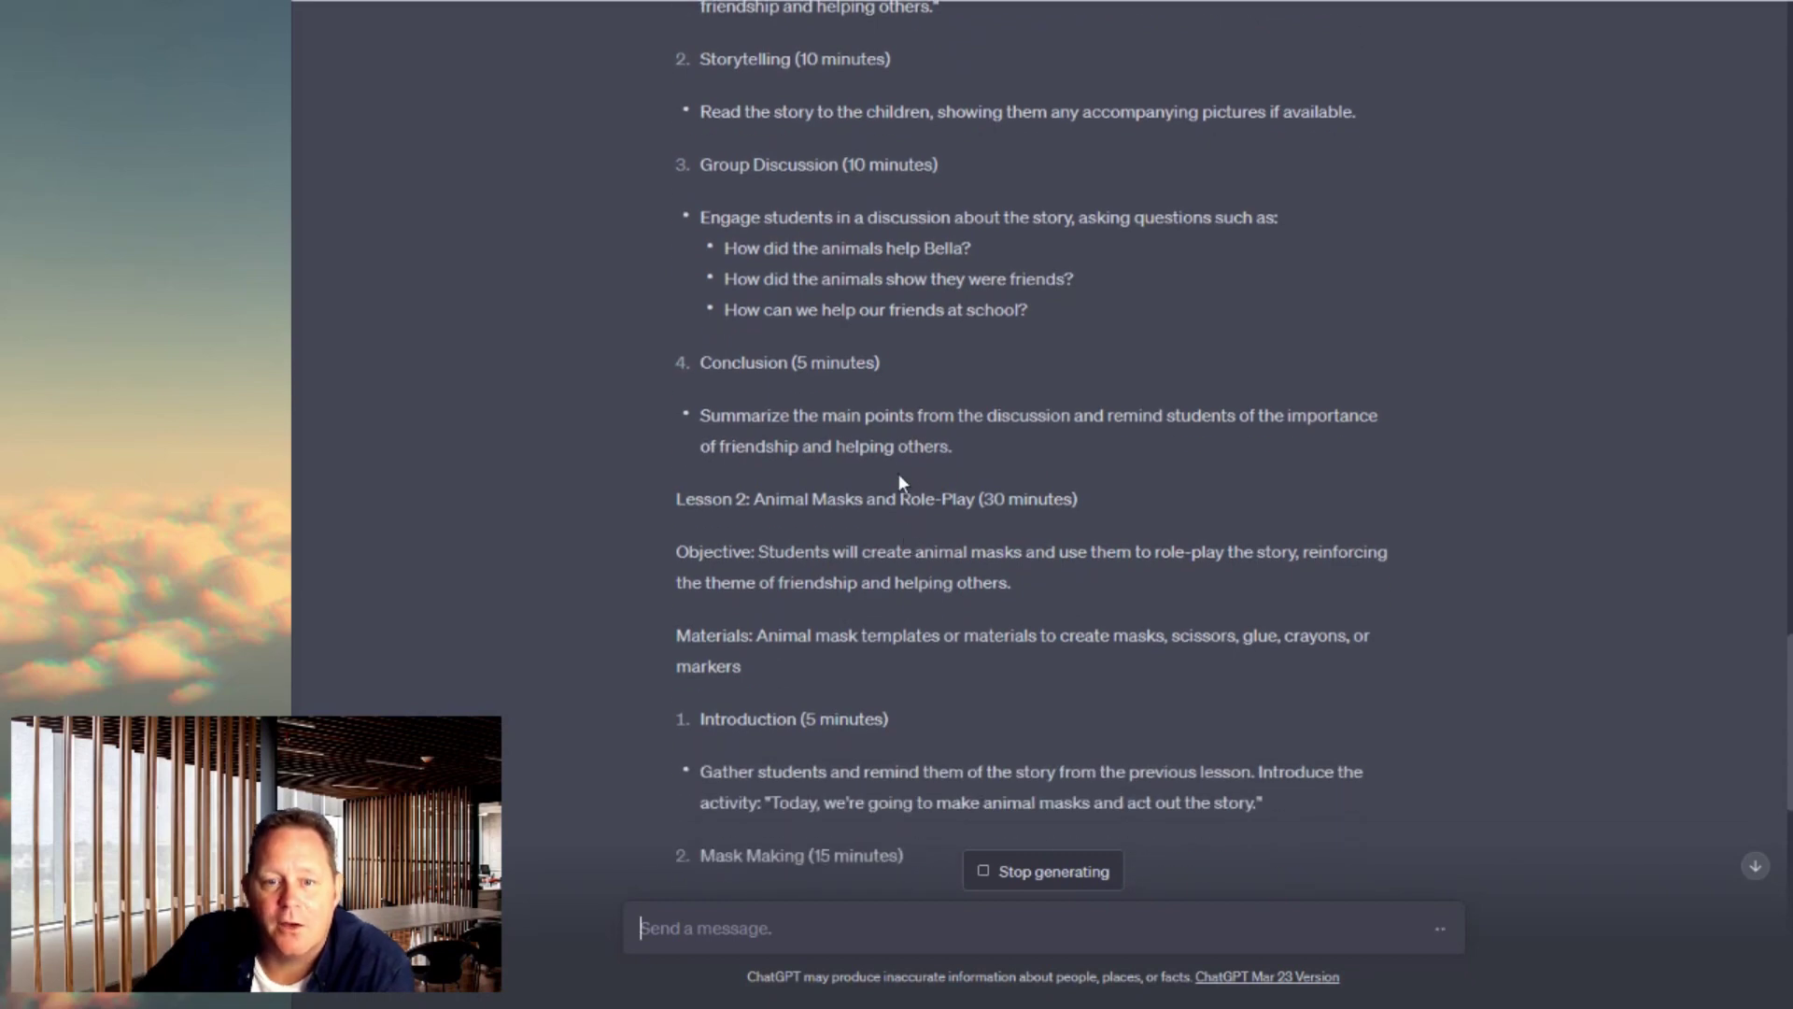
{"action": "scroll", "coordinate": [898, 477], "scroll_direction": "up", "scroll_amount": 4}
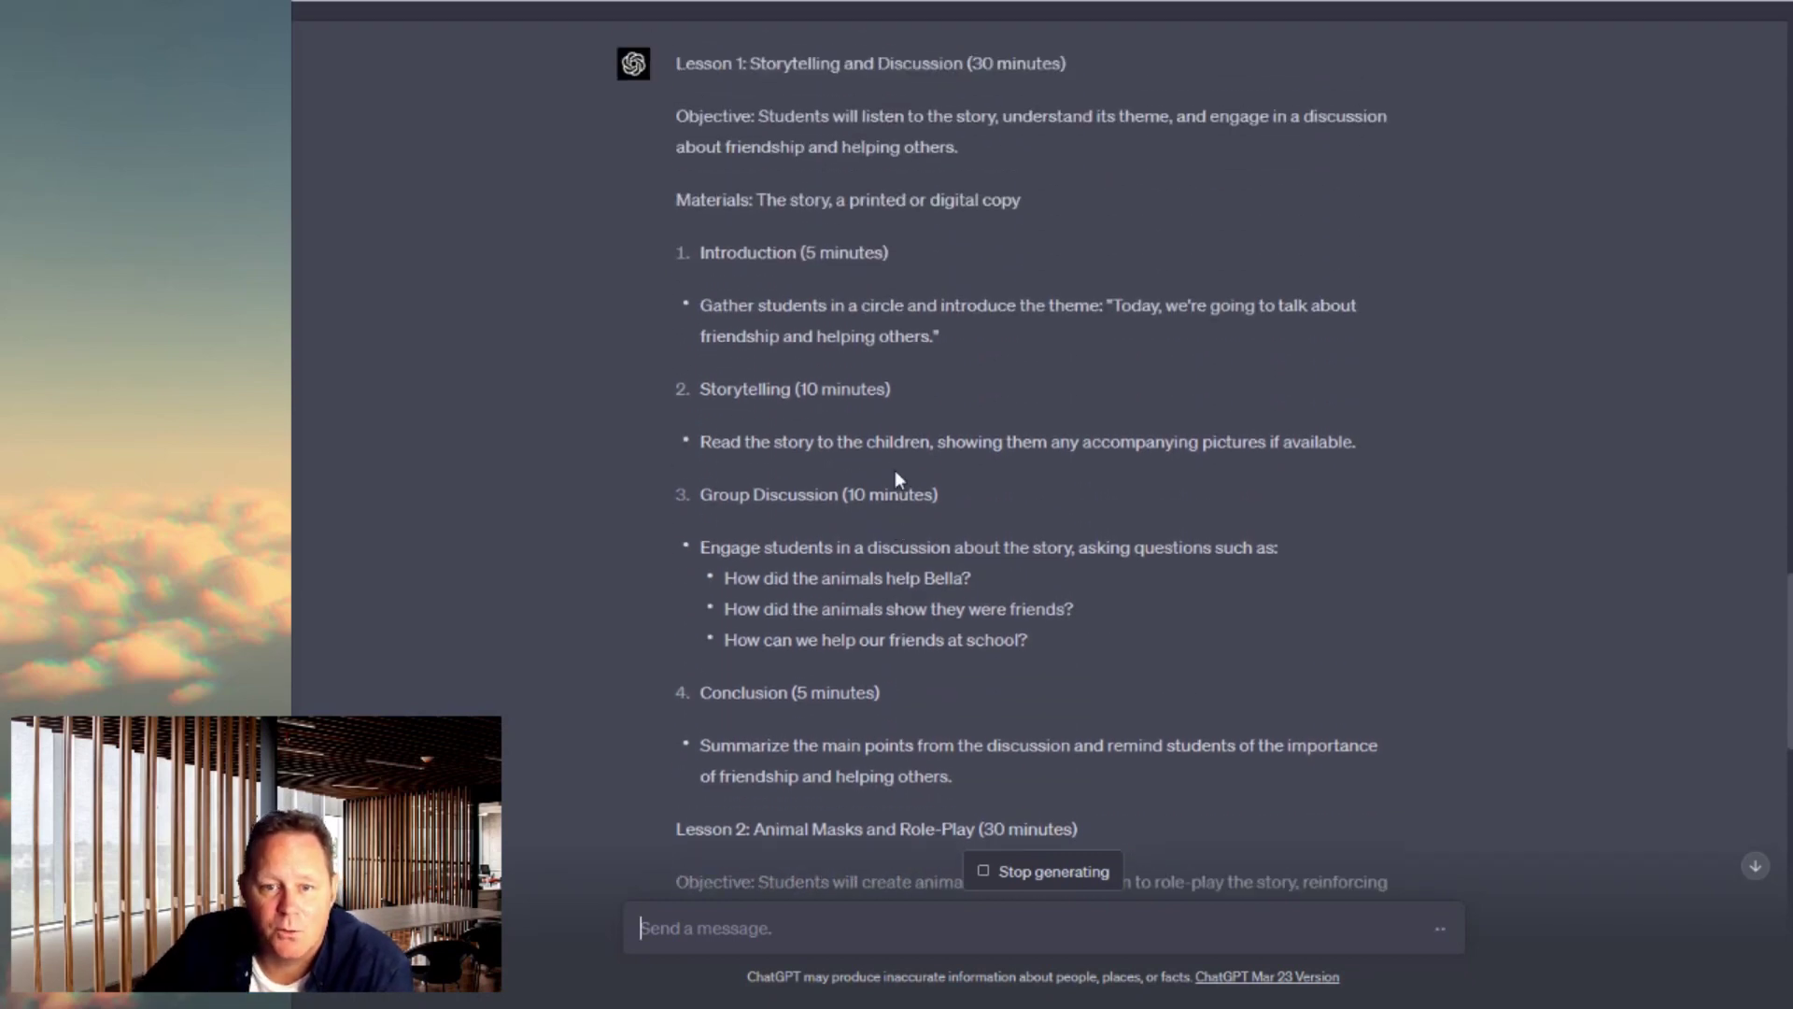
{"action": "scroll", "coordinate": [894, 469], "scroll_direction": "down", "scroll_amount": 6}
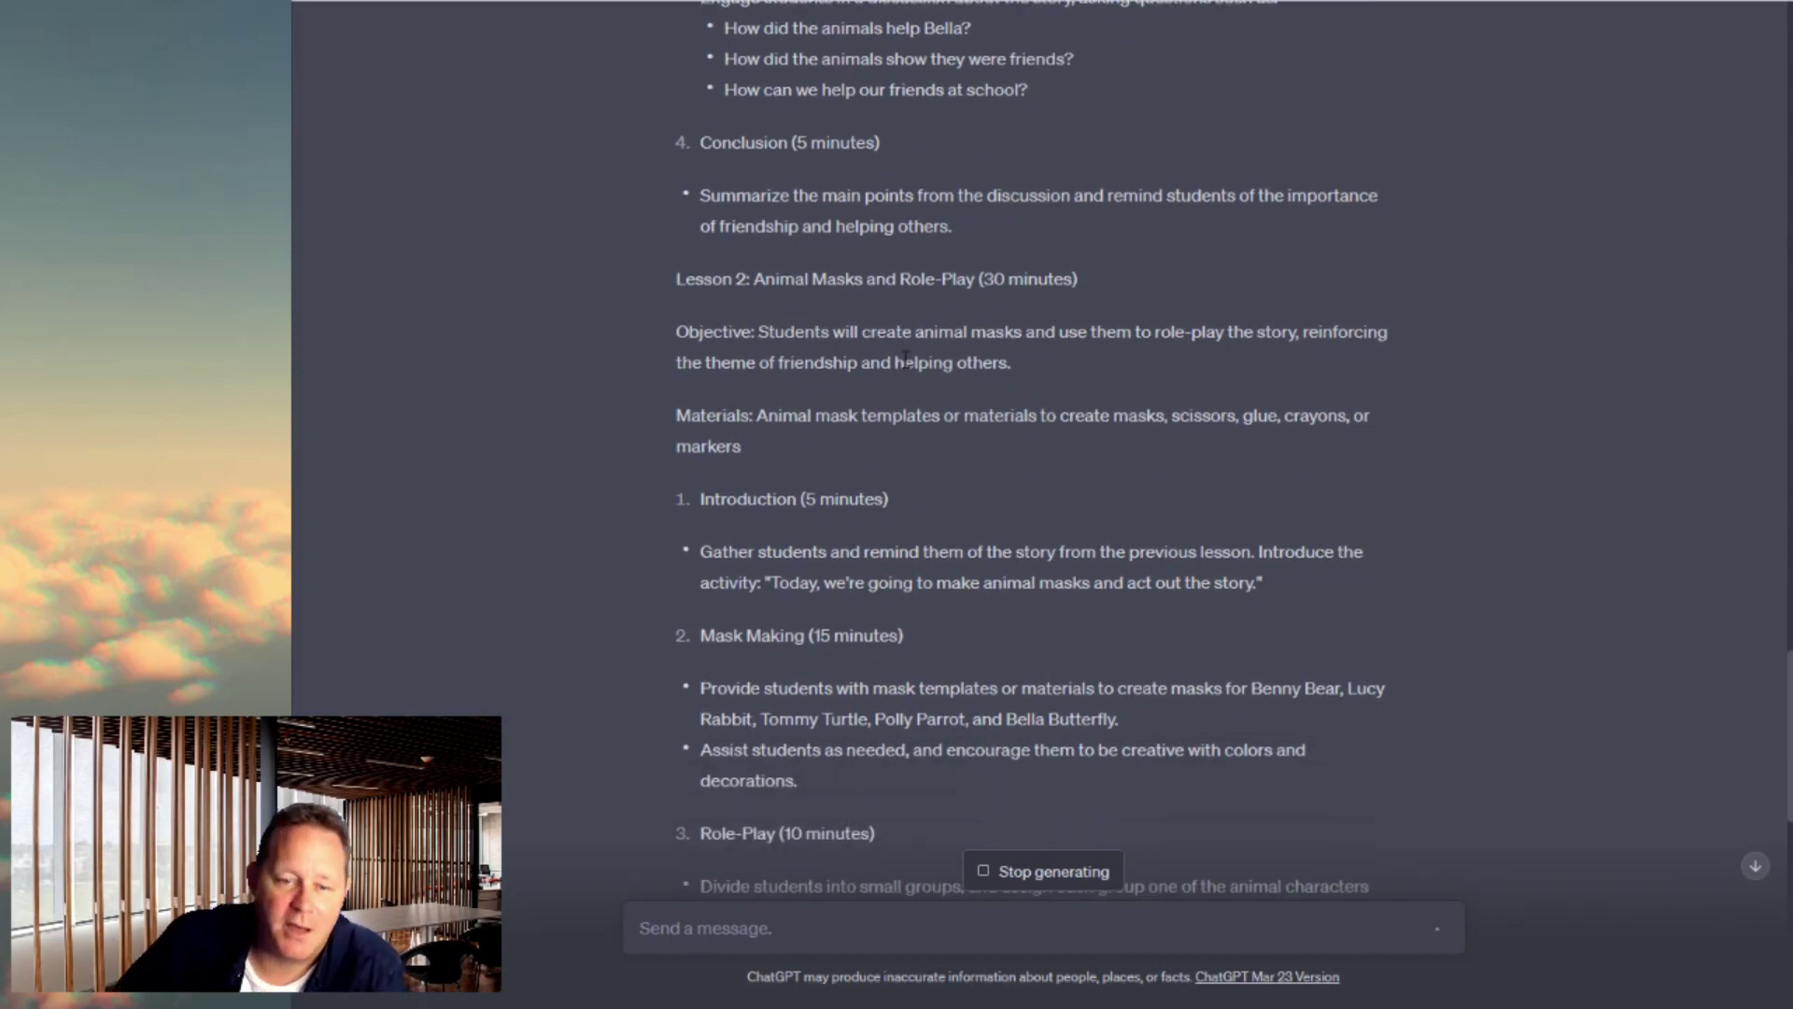
{"action": "scroll", "coordinate": [904, 357], "scroll_direction": "down", "scroll_amount": 2}
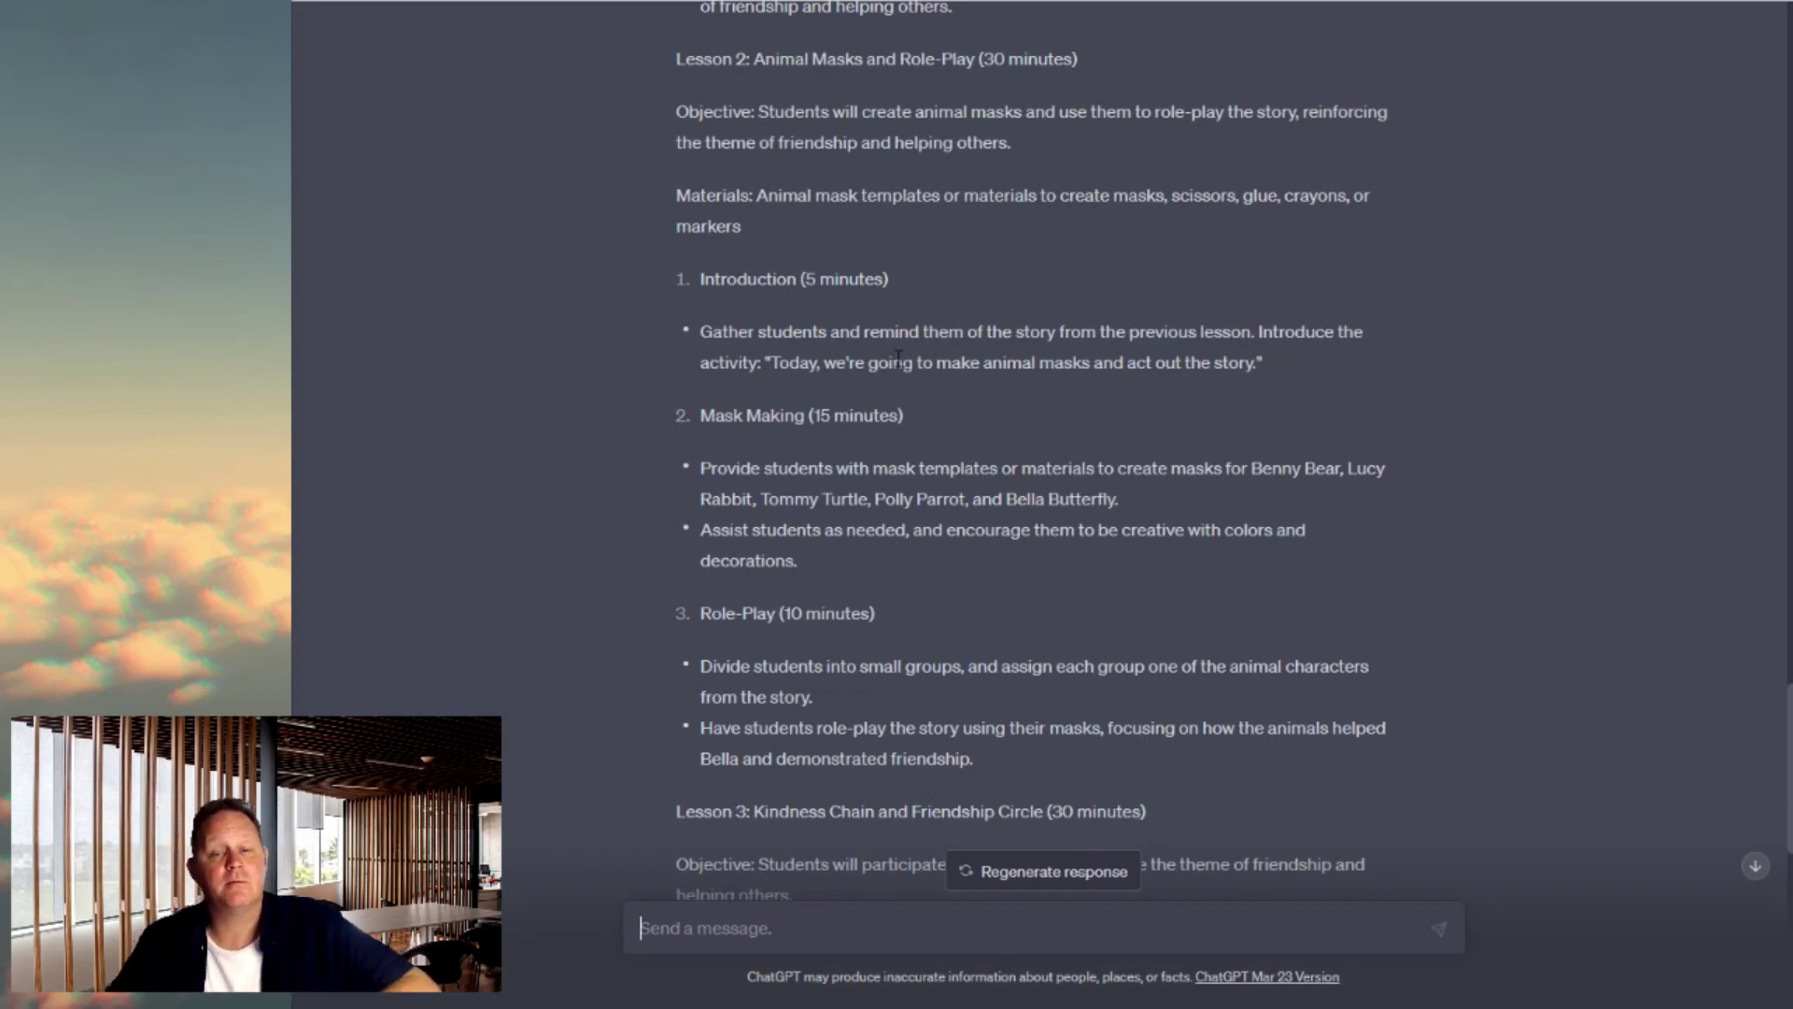
{"action": "scroll", "coordinate": [898, 360], "scroll_direction": "down", "scroll_amount": 3}
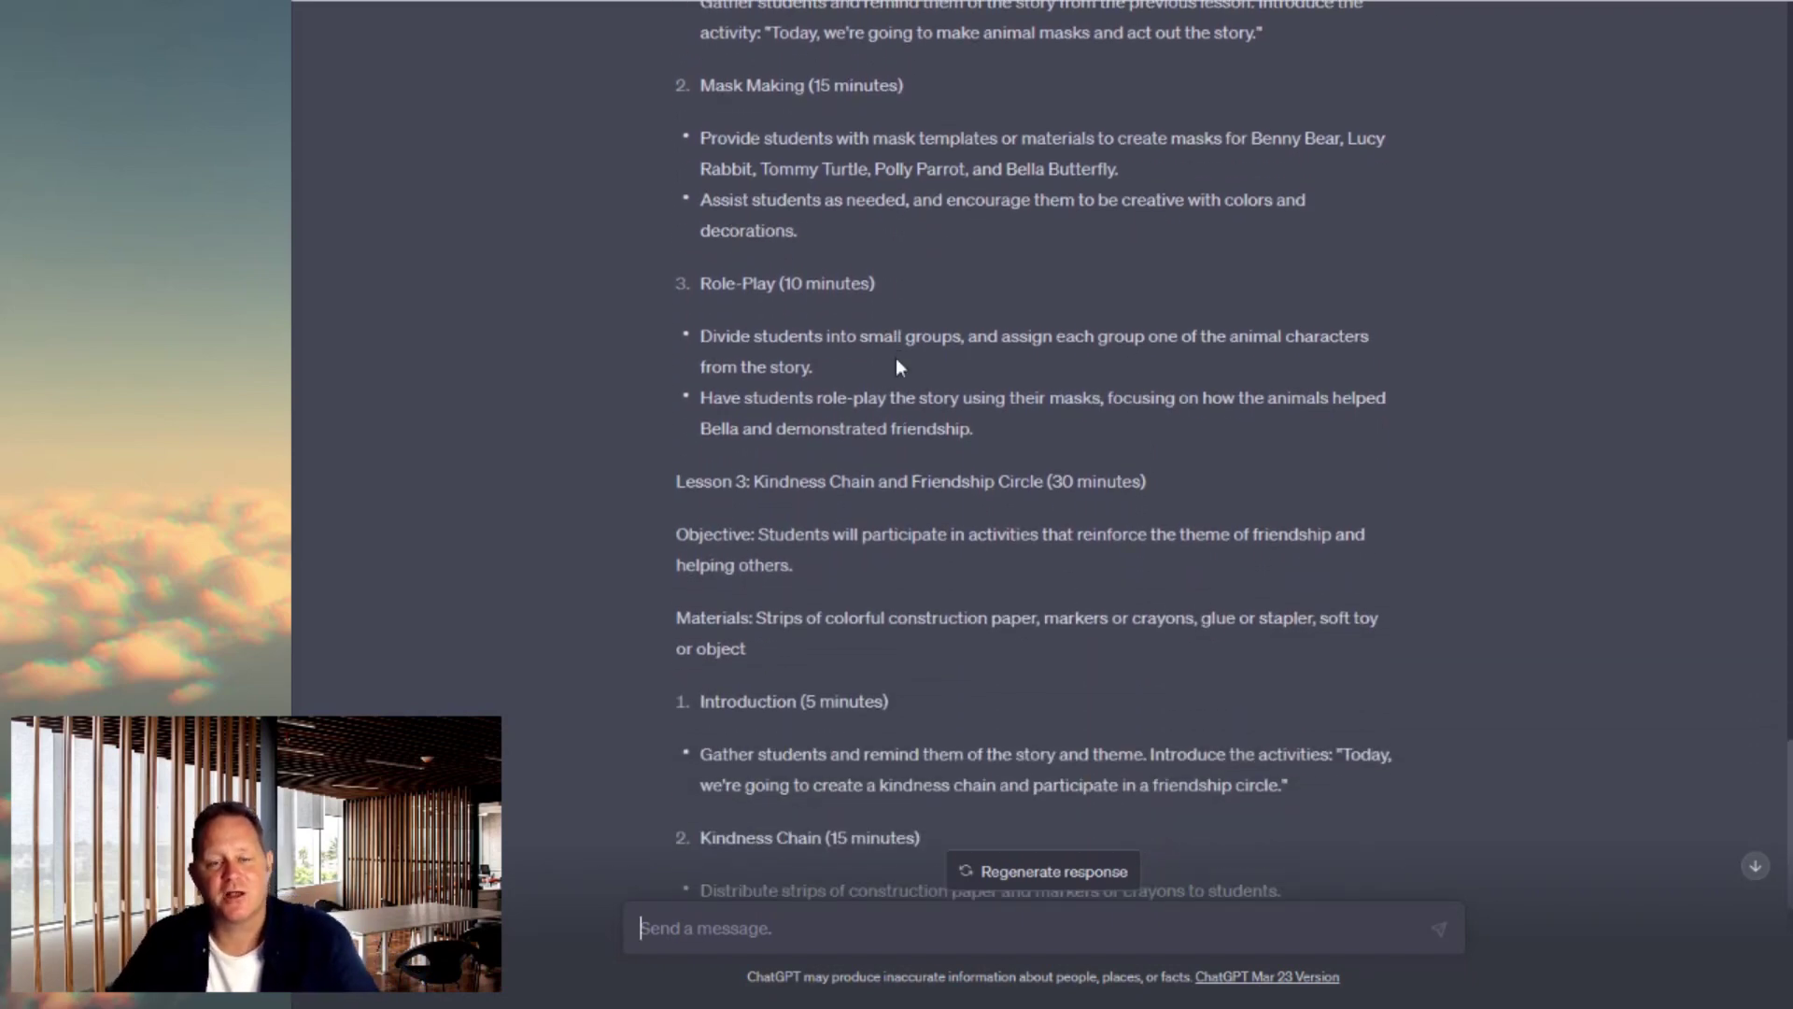
{"action": "scroll", "coordinate": [897, 366], "scroll_direction": "down", "scroll_amount": 2}
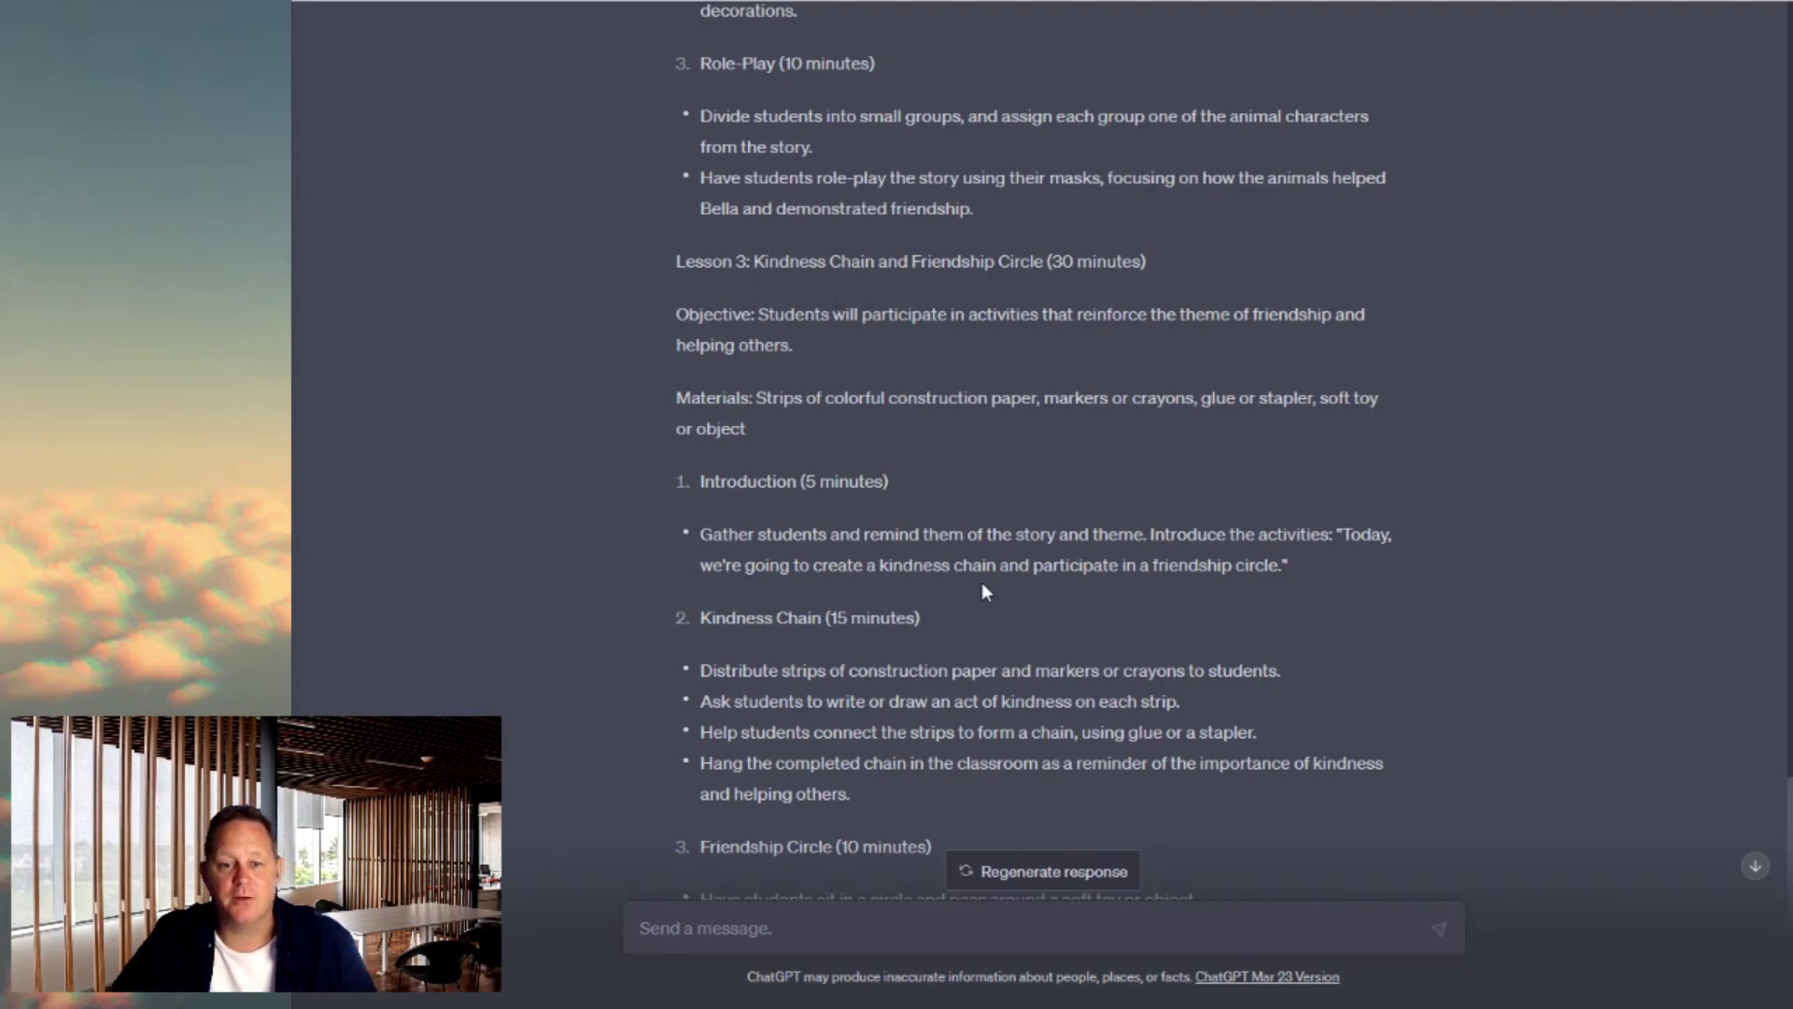
{"action": "scroll", "coordinate": [985, 585], "scroll_direction": "down", "scroll_amount": 2}
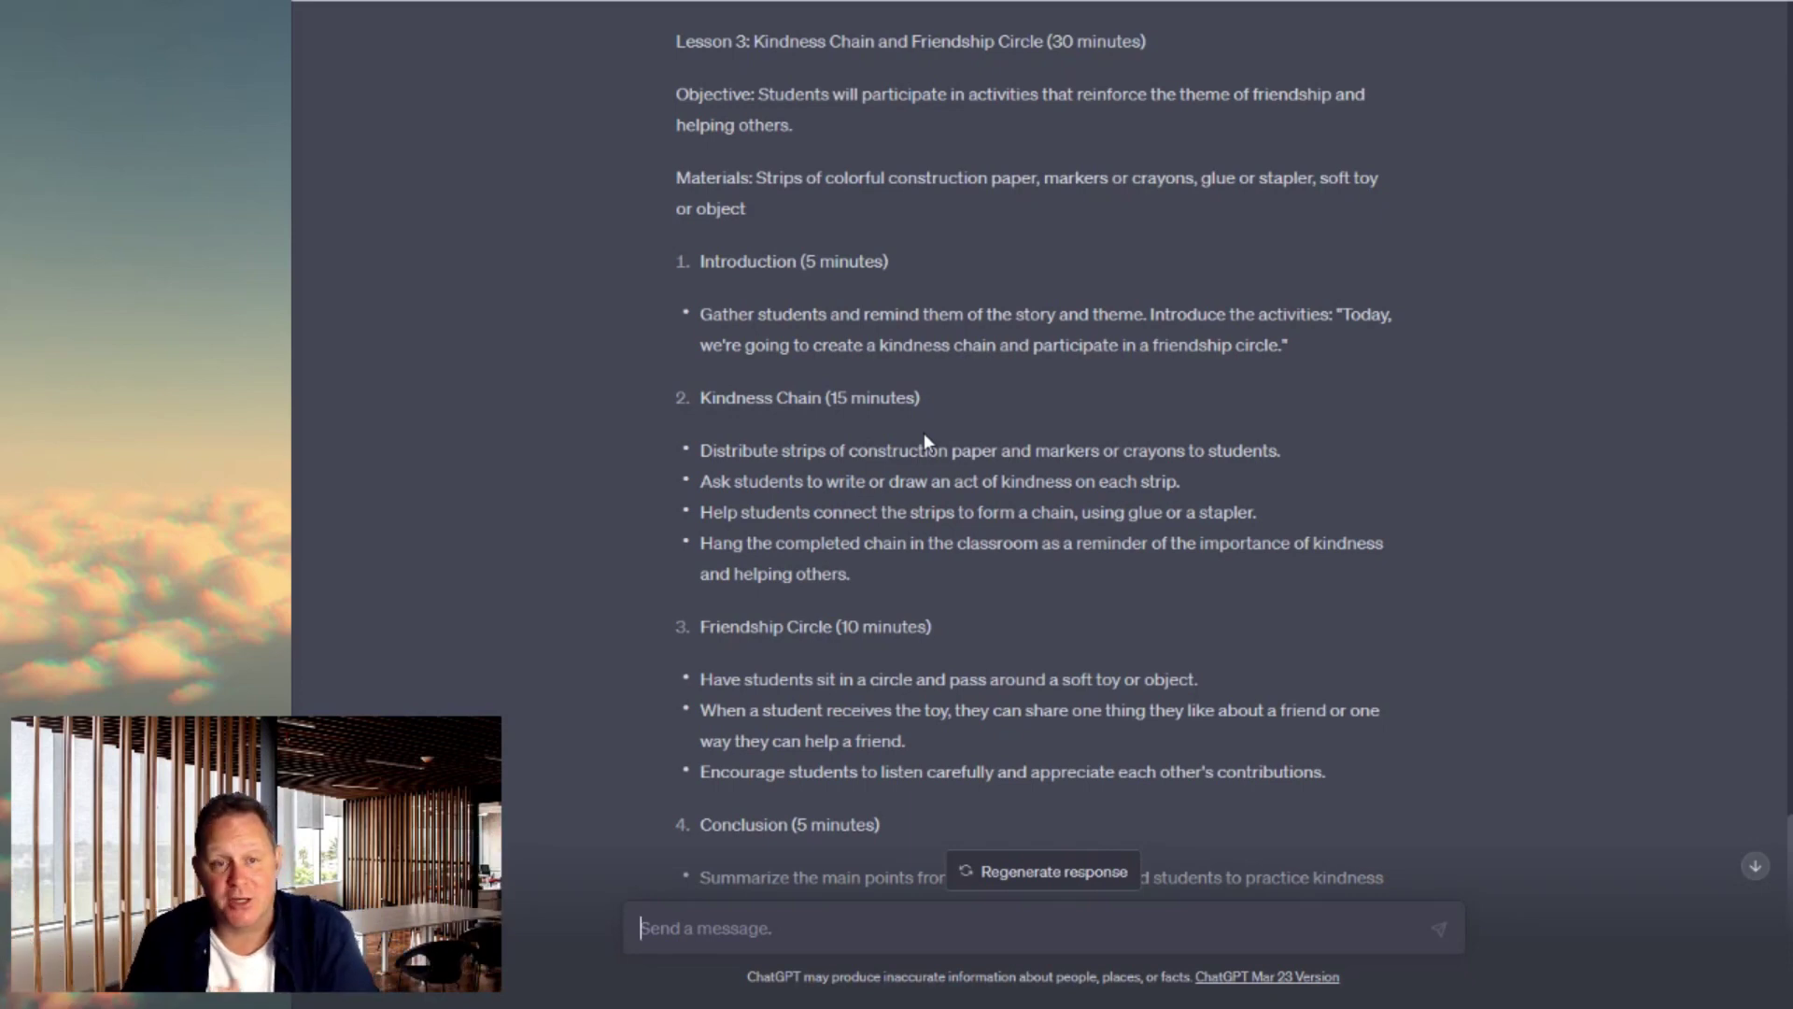
Review the kindergarten activity ideas and the three lessons again, from the Friendship Circle activity to Lesson 3's conclusion
{"action": "scroll", "coordinate": [923, 435], "scroll_direction": "down", "scroll_amount": 2}
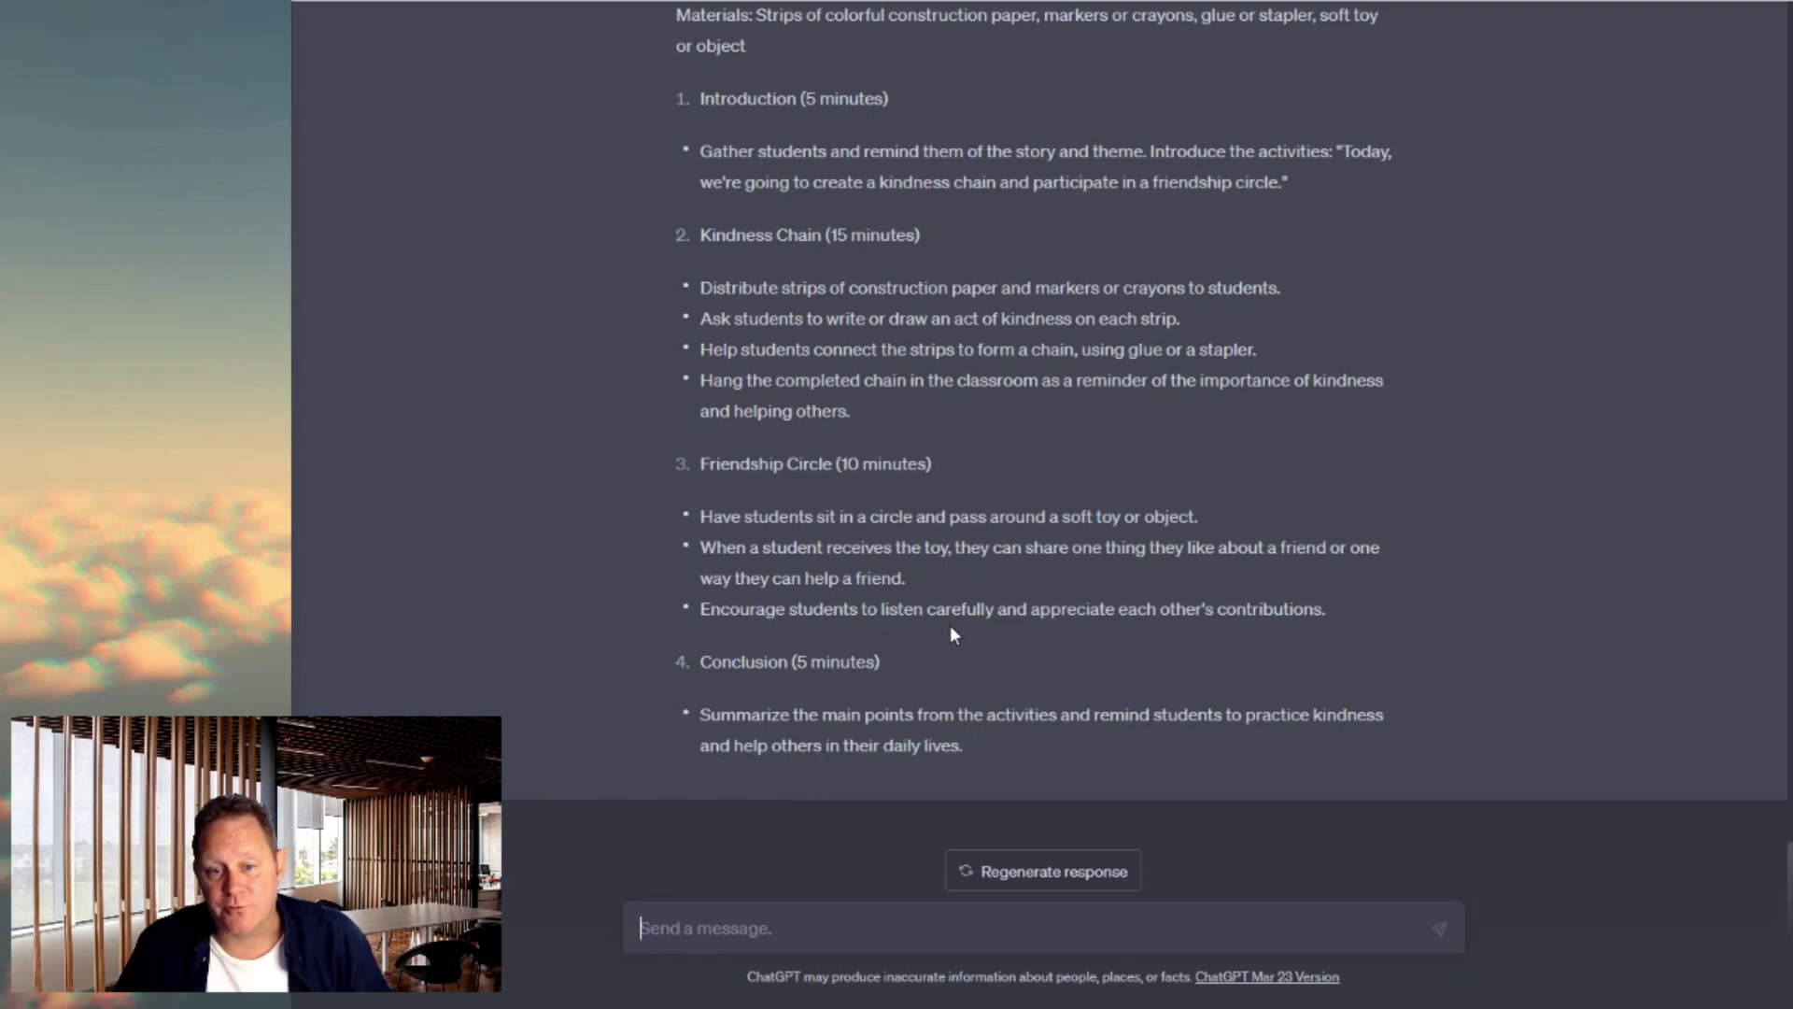
{"action": "scroll", "coordinate": [950, 625], "scroll_direction": "up", "scroll_amount": 7}
{"action": "scroll", "coordinate": [949, 624], "scroll_direction": "up", "scroll_amount": 3}
{"action": "scroll", "coordinate": [949, 623], "scroll_direction": "up", "scroll_amount": 15}
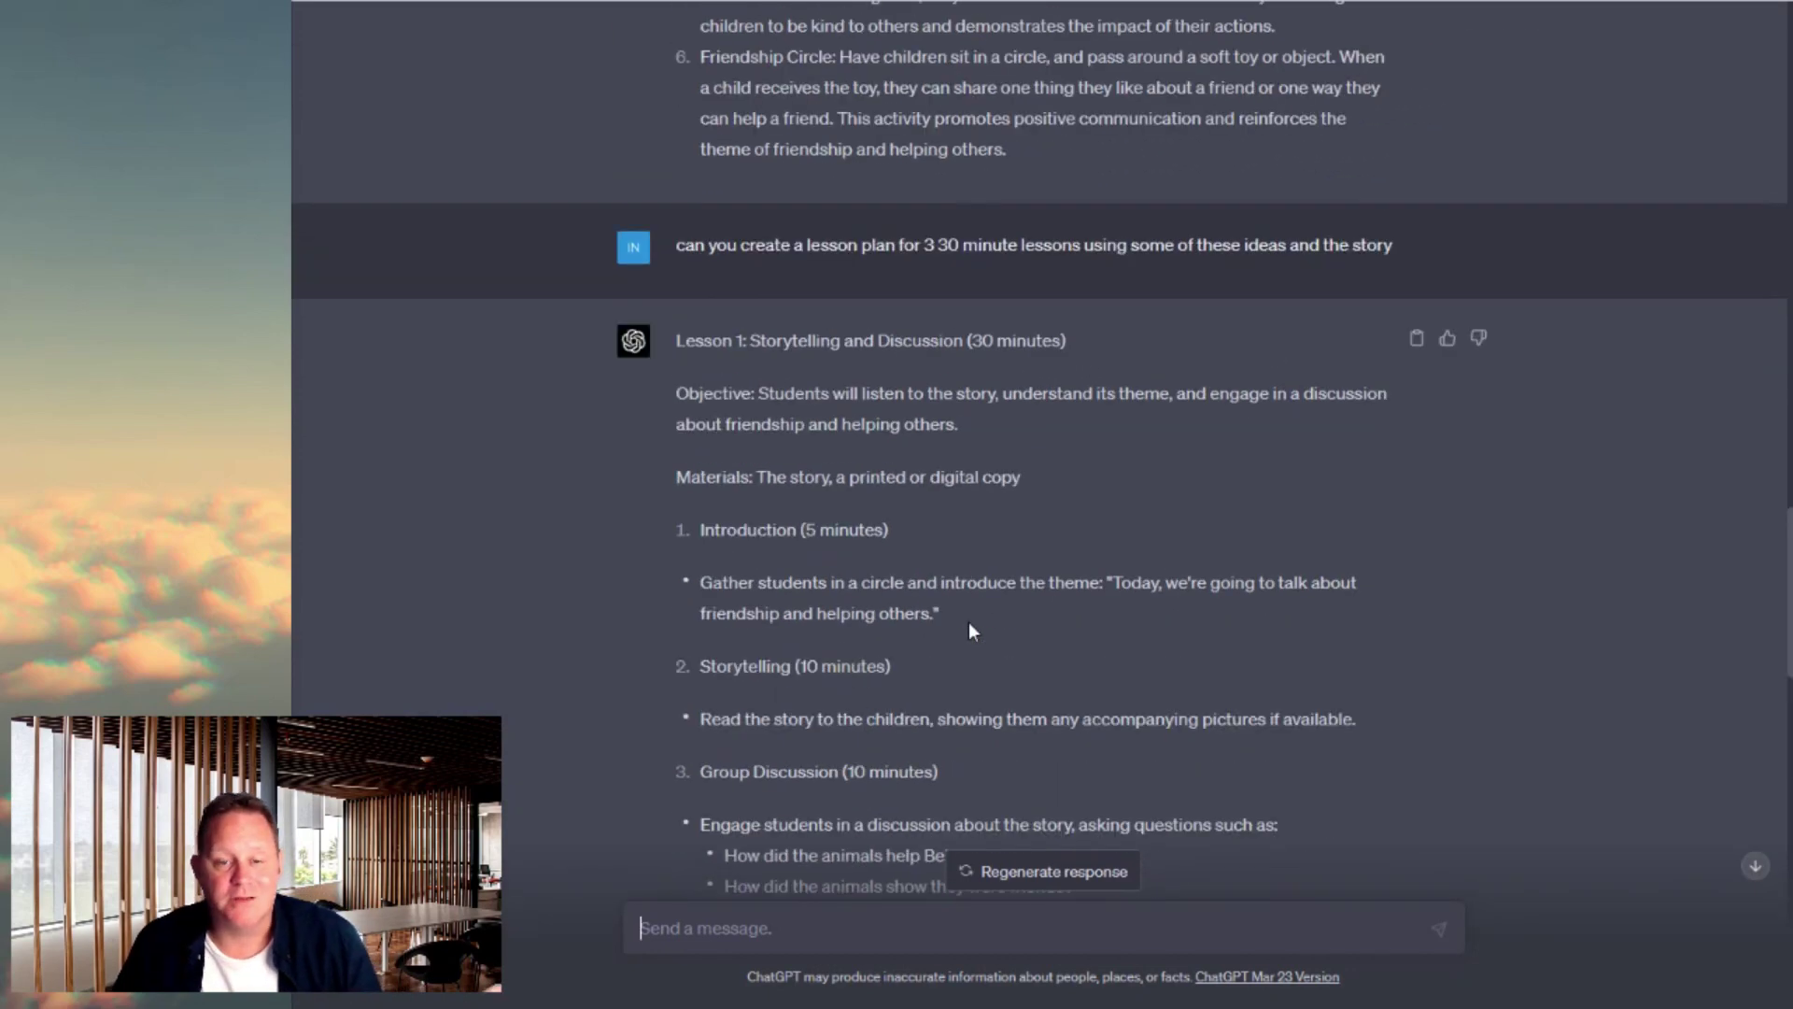
{"action": "scroll", "coordinate": [972, 631], "scroll_direction": "up", "scroll_amount": 6}
{"action": "scroll", "coordinate": [971, 631], "scroll_direction": "down", "scroll_amount": 5}
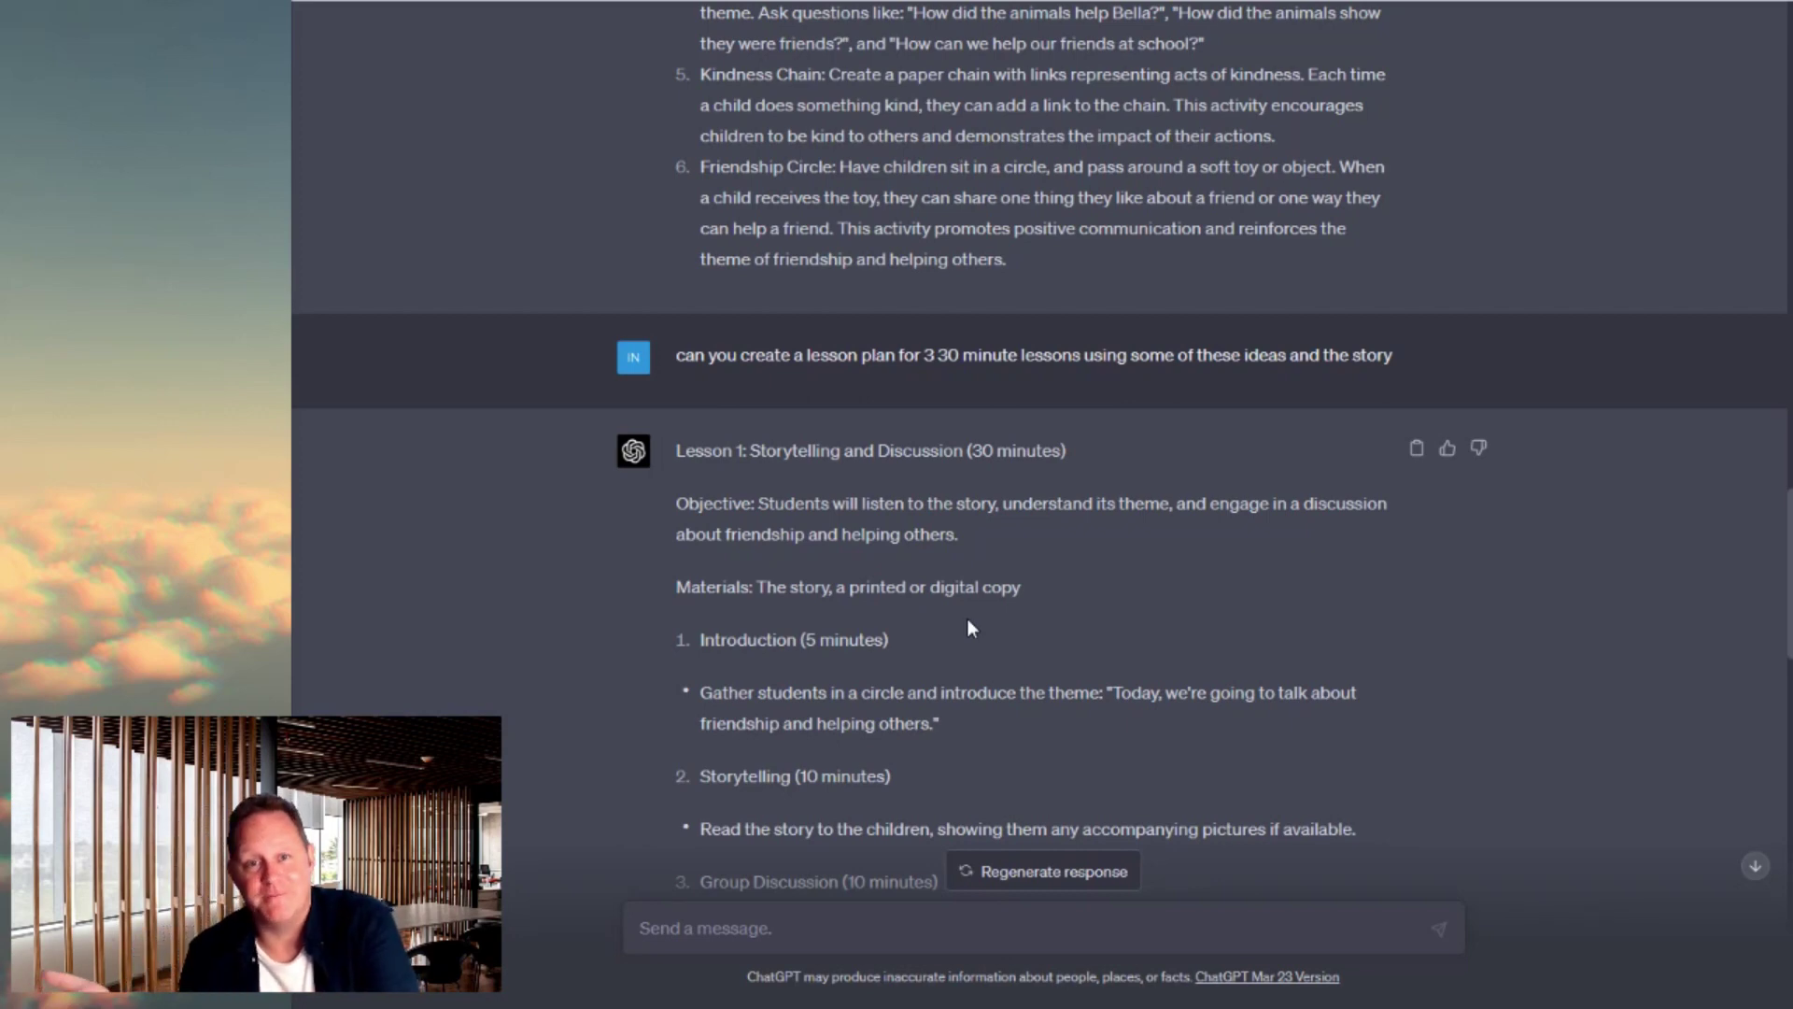
{"action": "scroll", "coordinate": [958, 608], "scroll_direction": "down", "scroll_amount": 9}
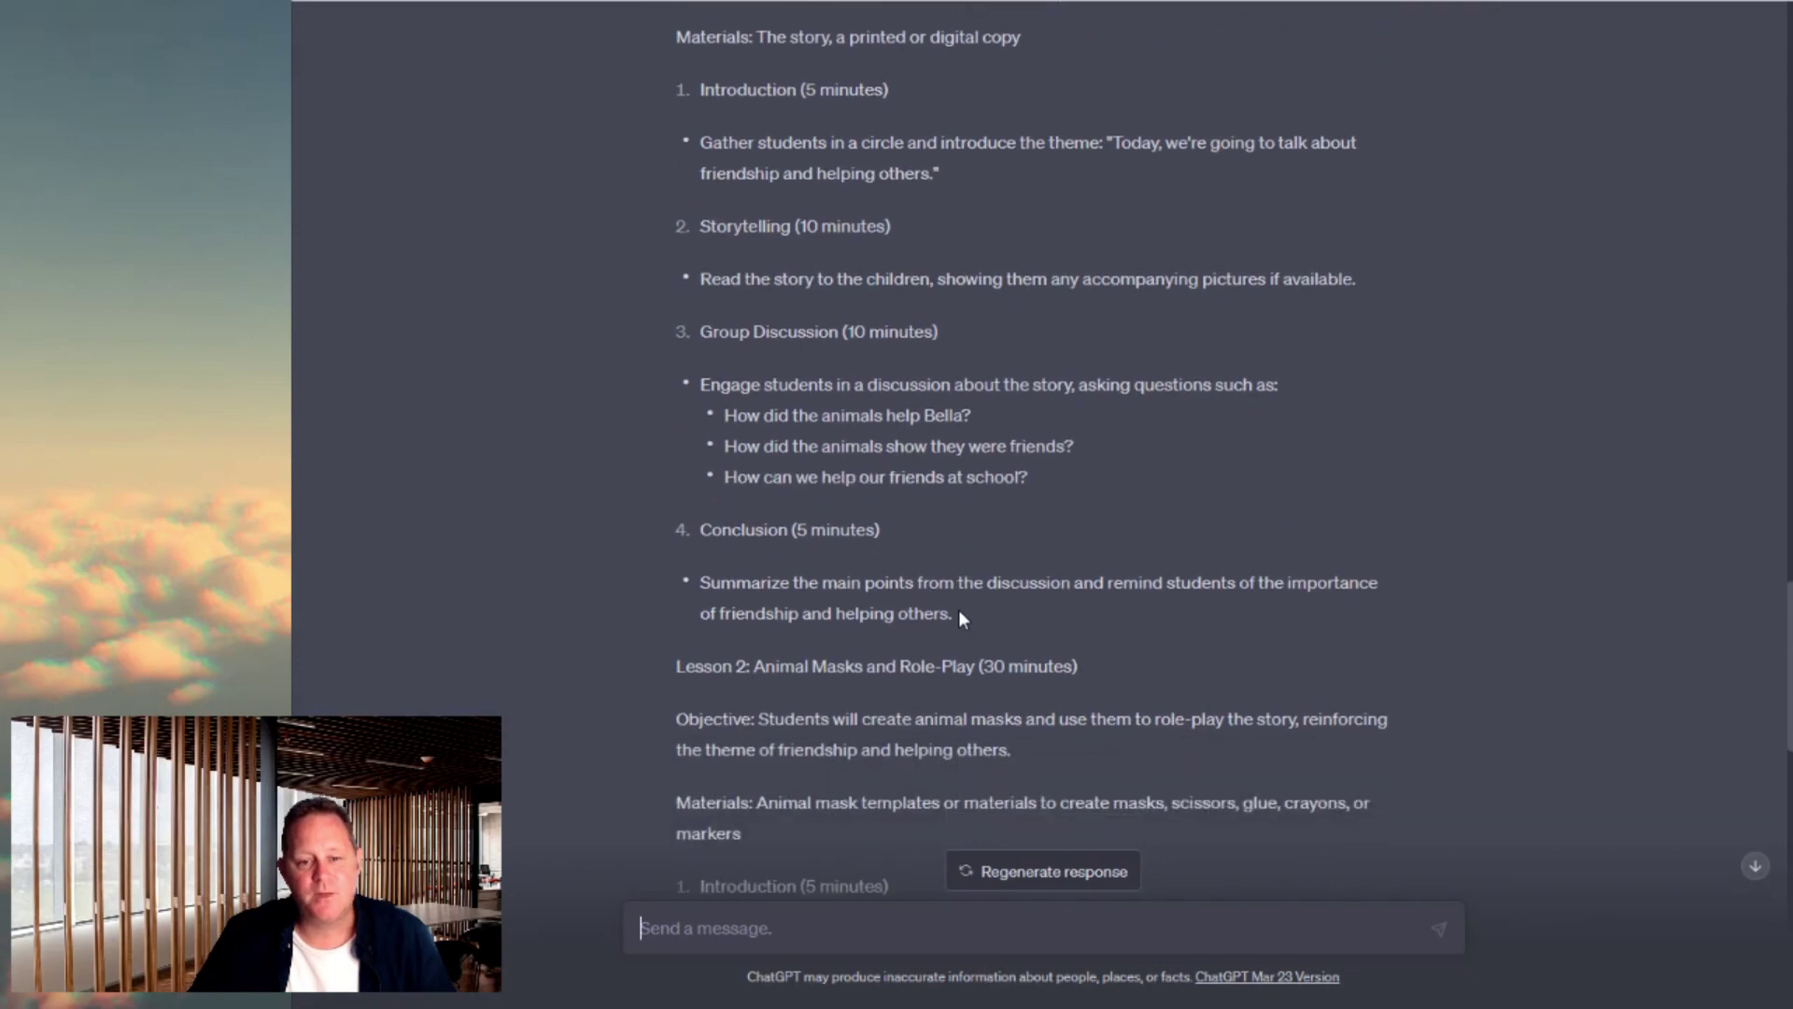
{"action": "scroll", "coordinate": [956, 607], "scroll_direction": "down", "scroll_amount": 10}
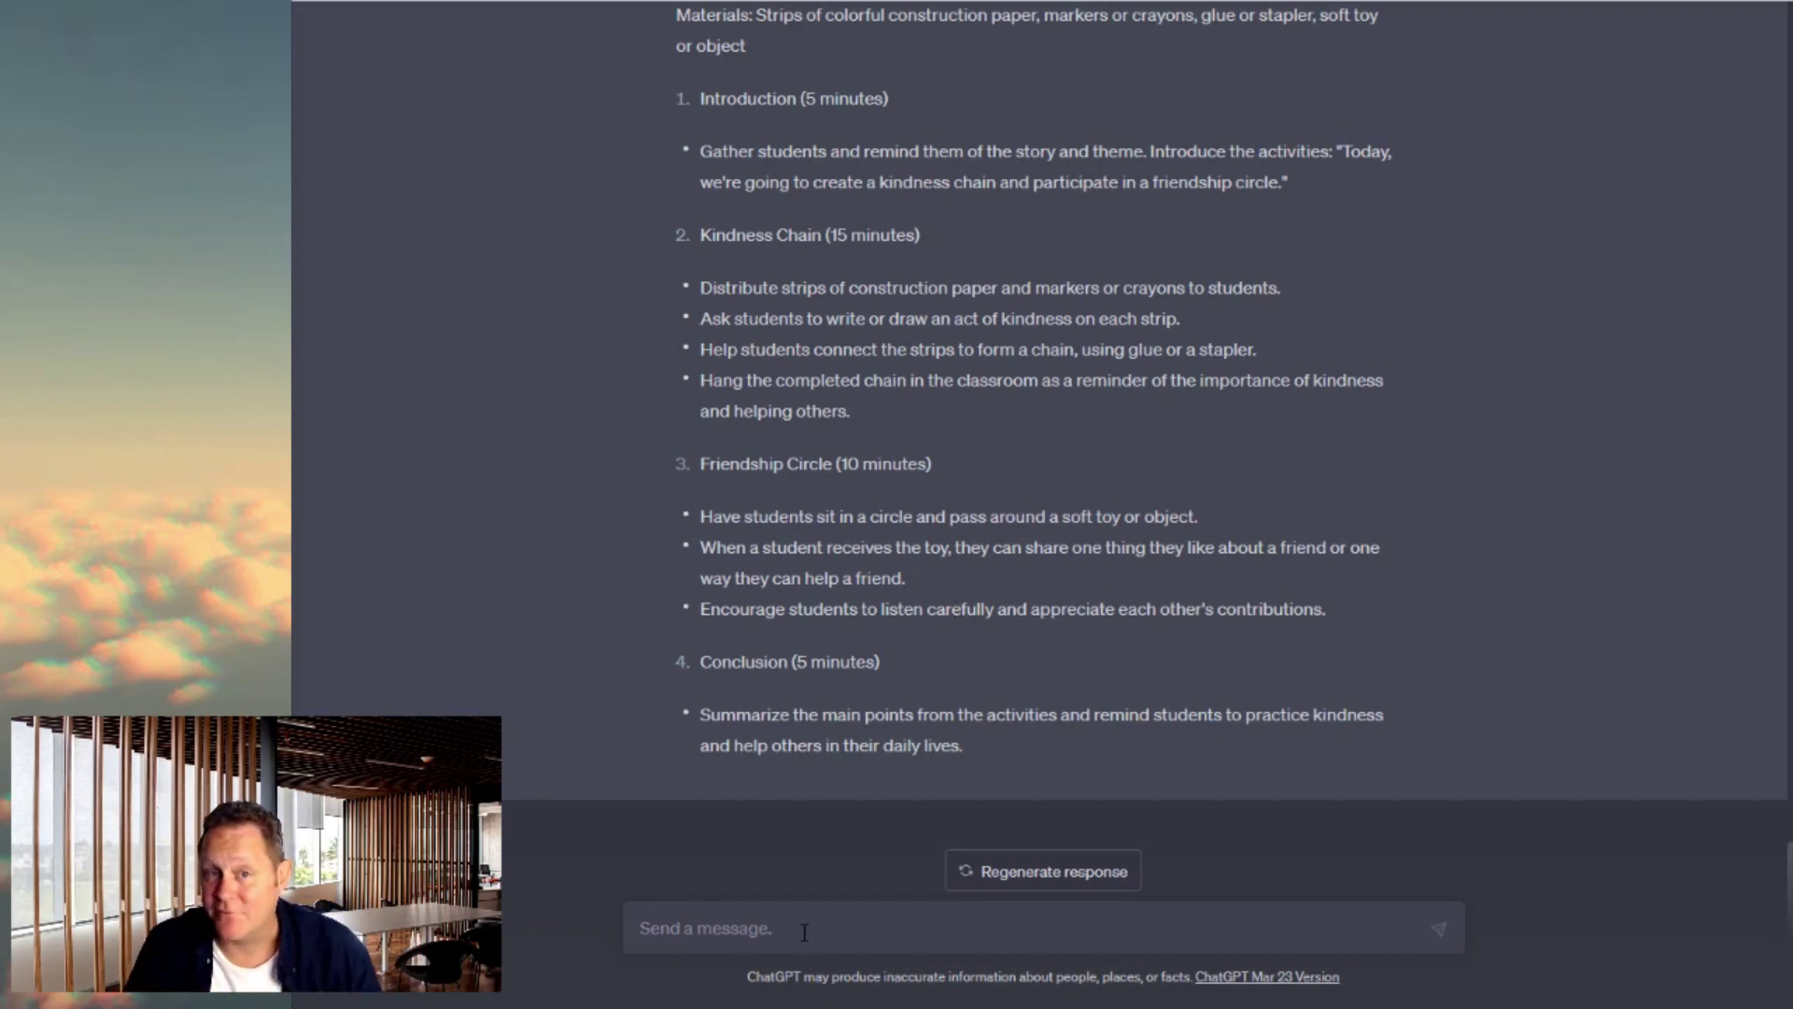
Try to send the prompt "can you create a simple script for kindergarten children on this story." and regenerate its response
{"action": "type", "text": "can y"}
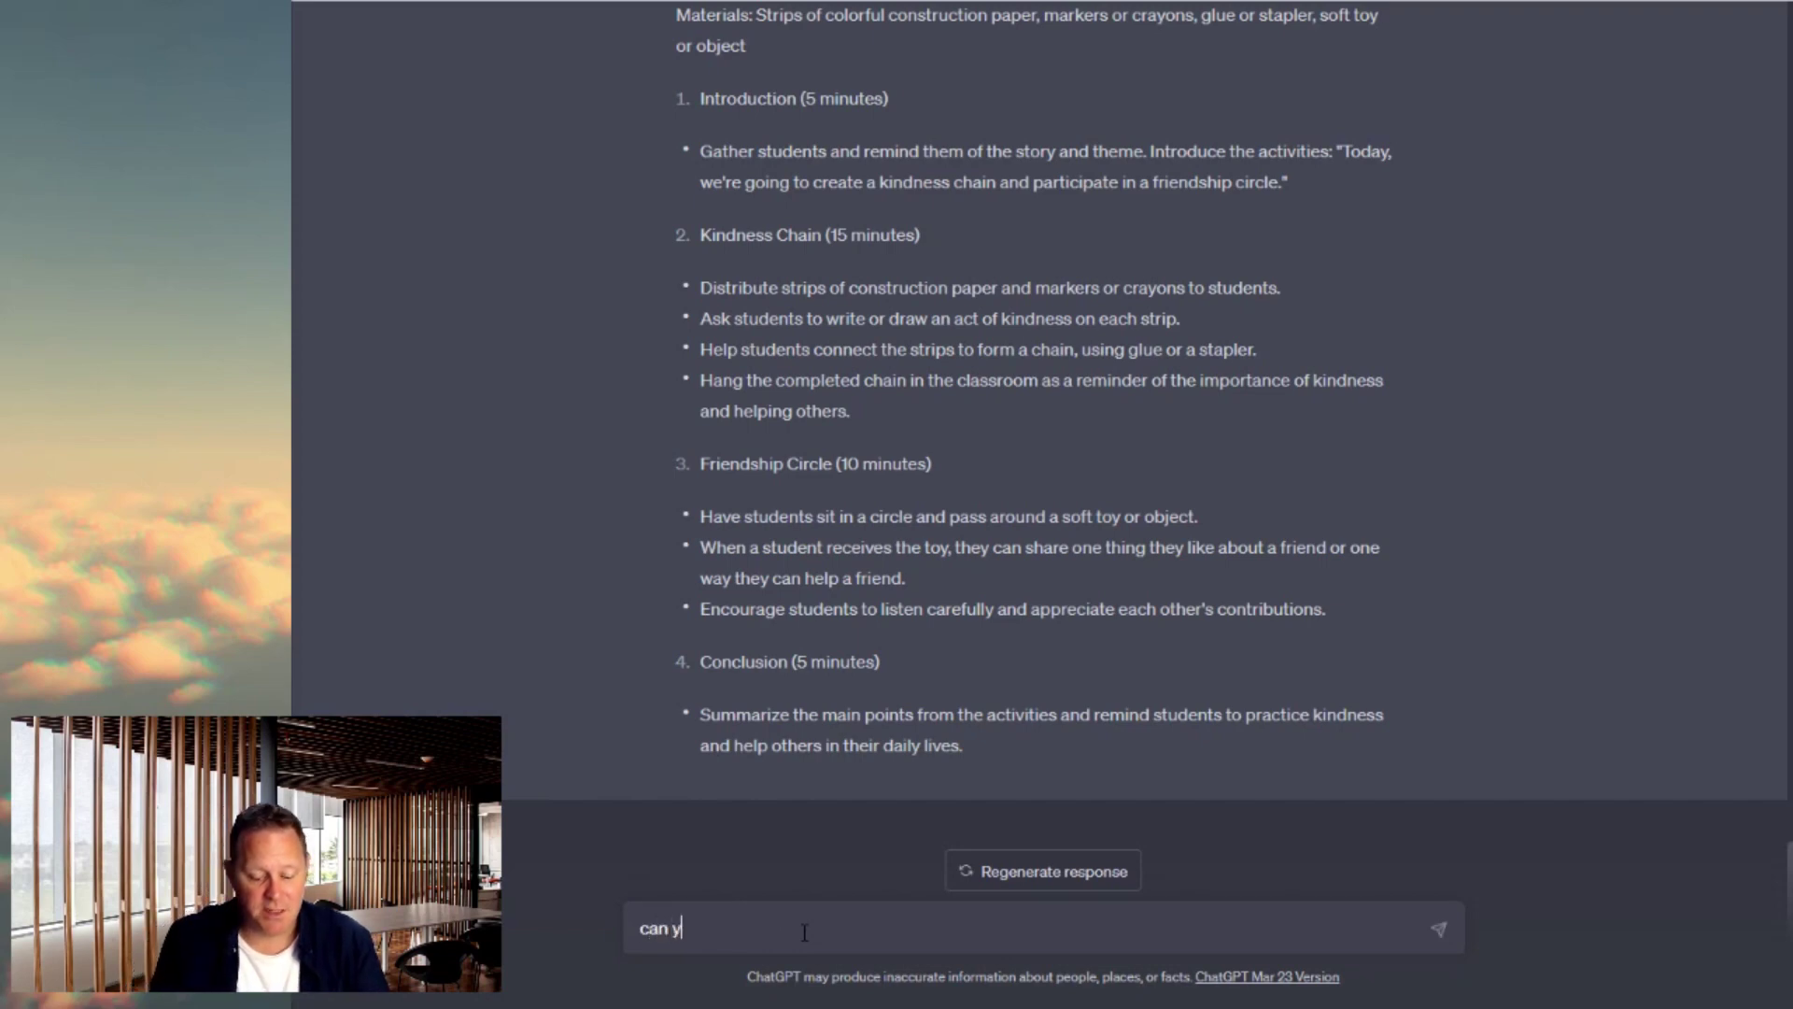
{"action": "type", "text": "ou create a simple script for k"}
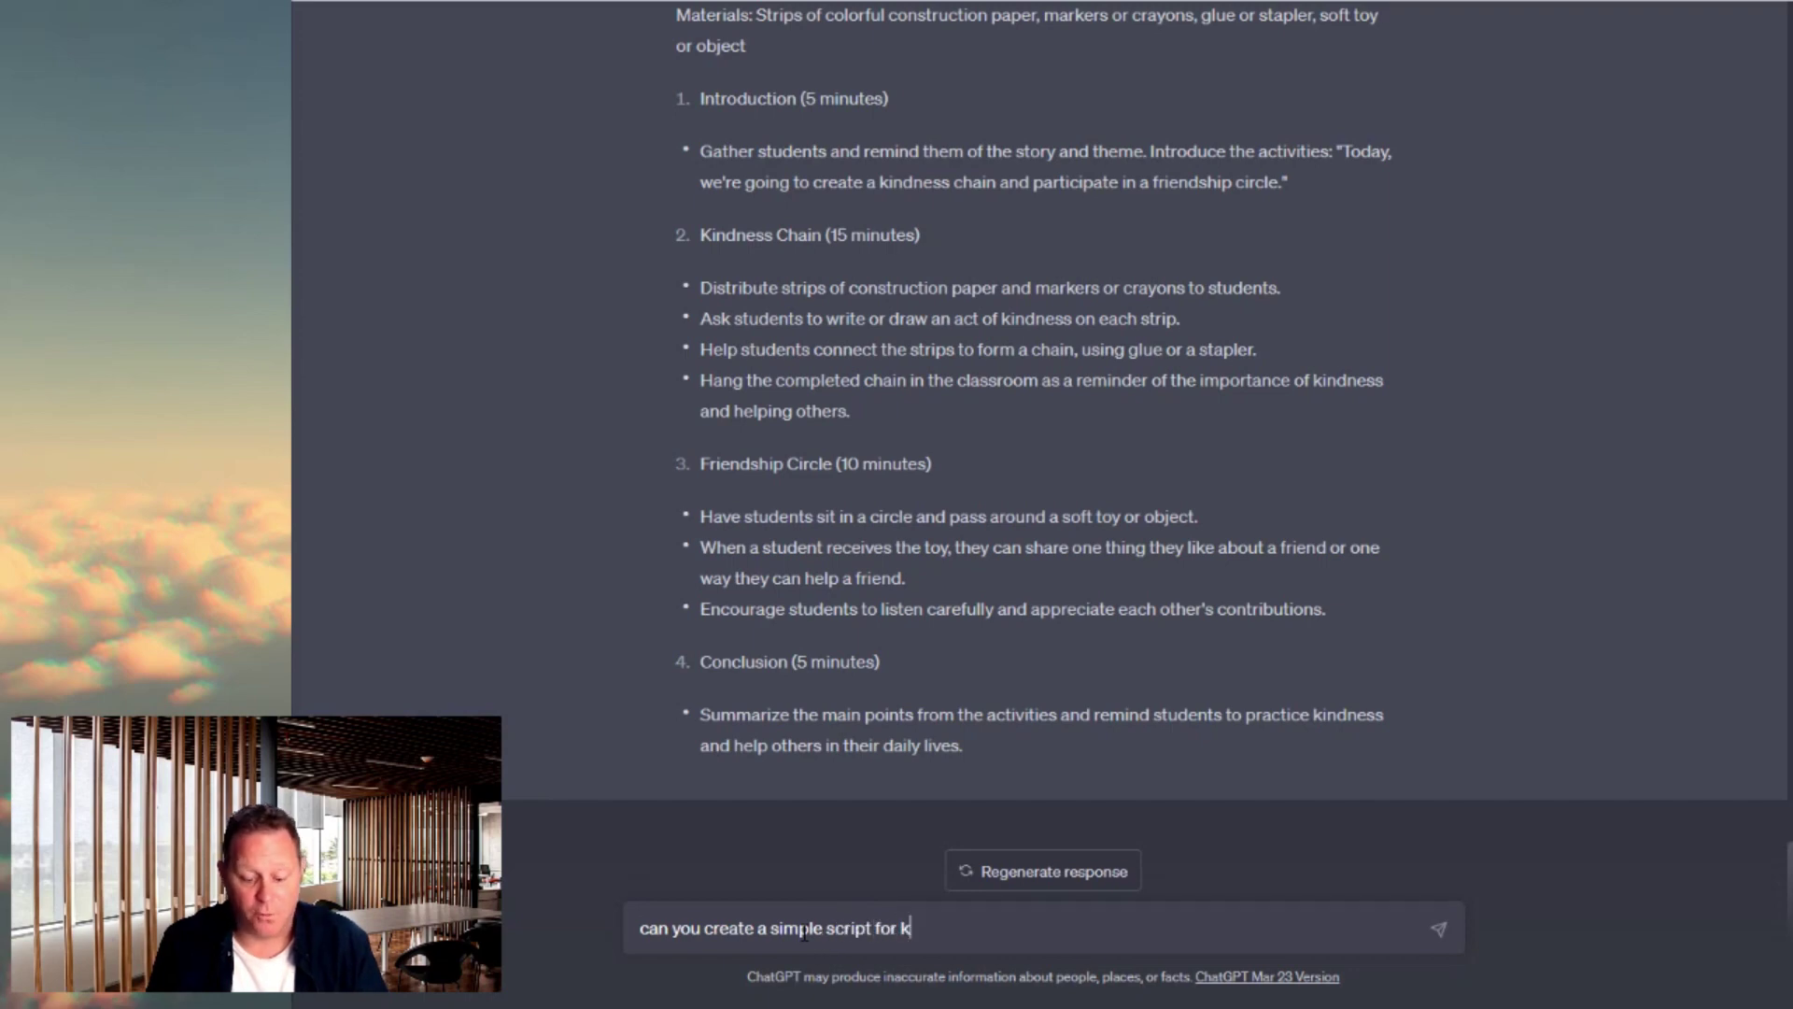
{"action": "type", "text": "indergarten children on this story."}
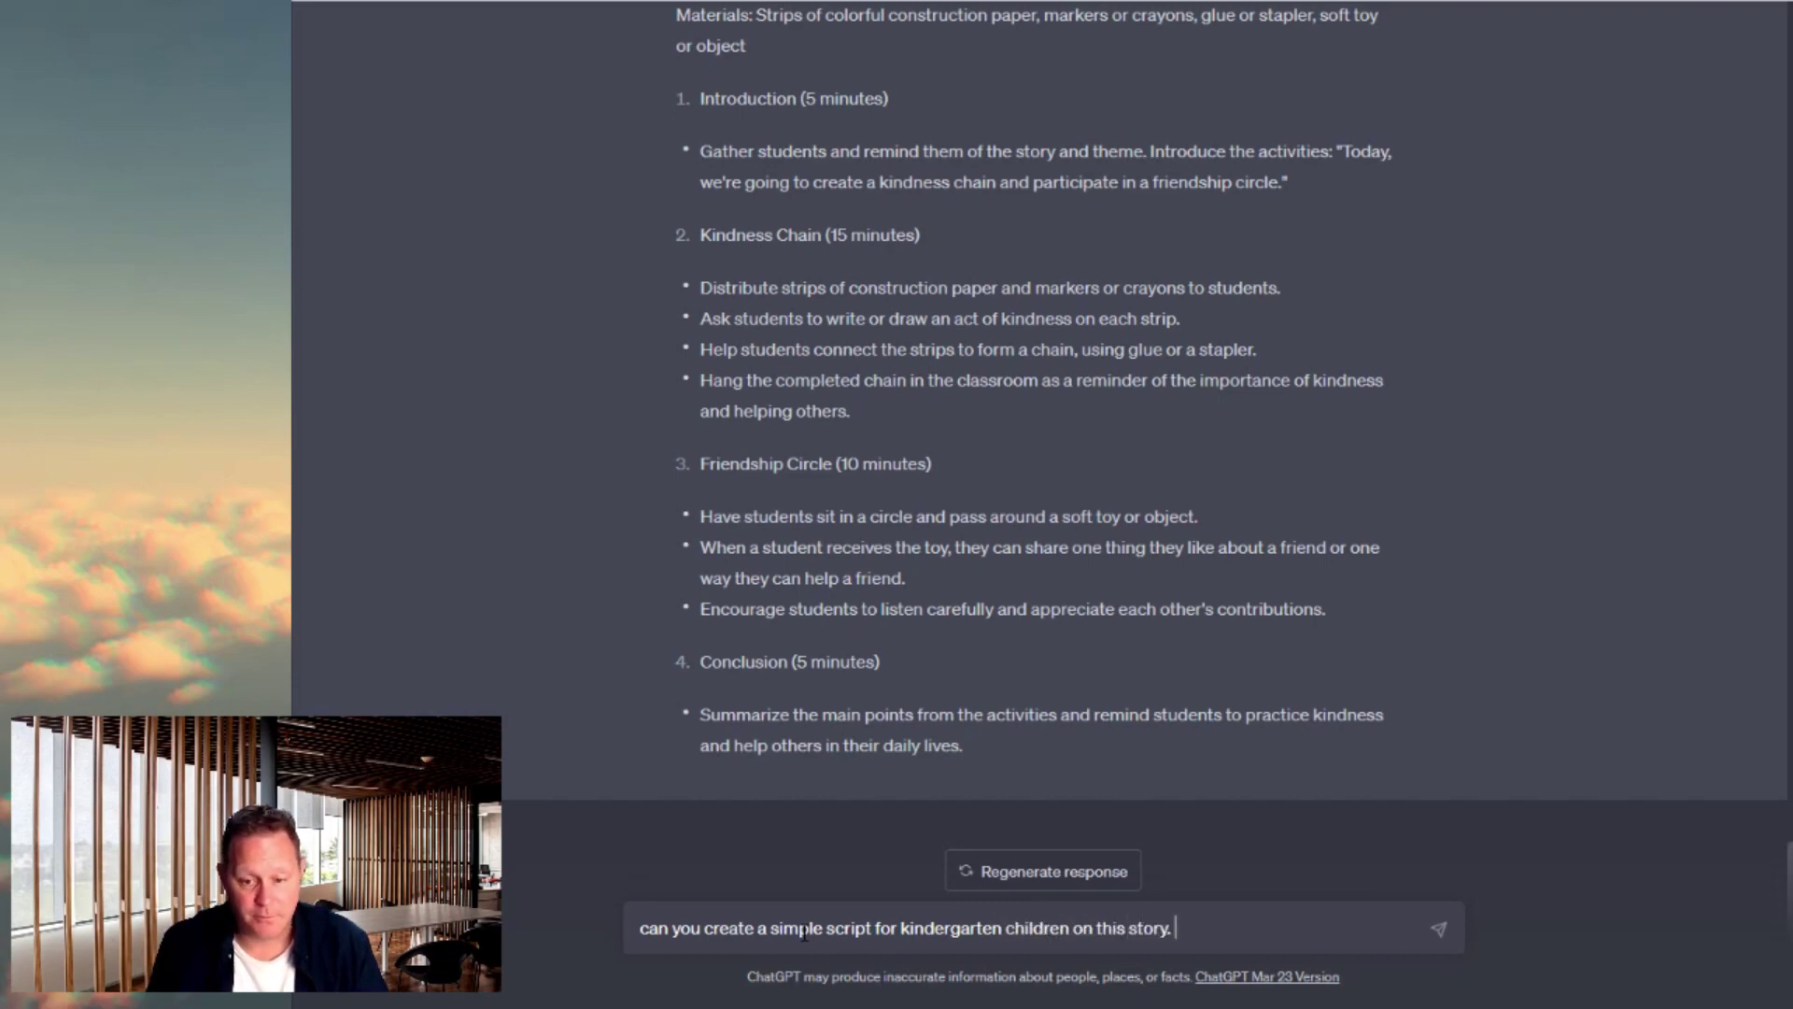
{"action": "key", "text": "Return"}
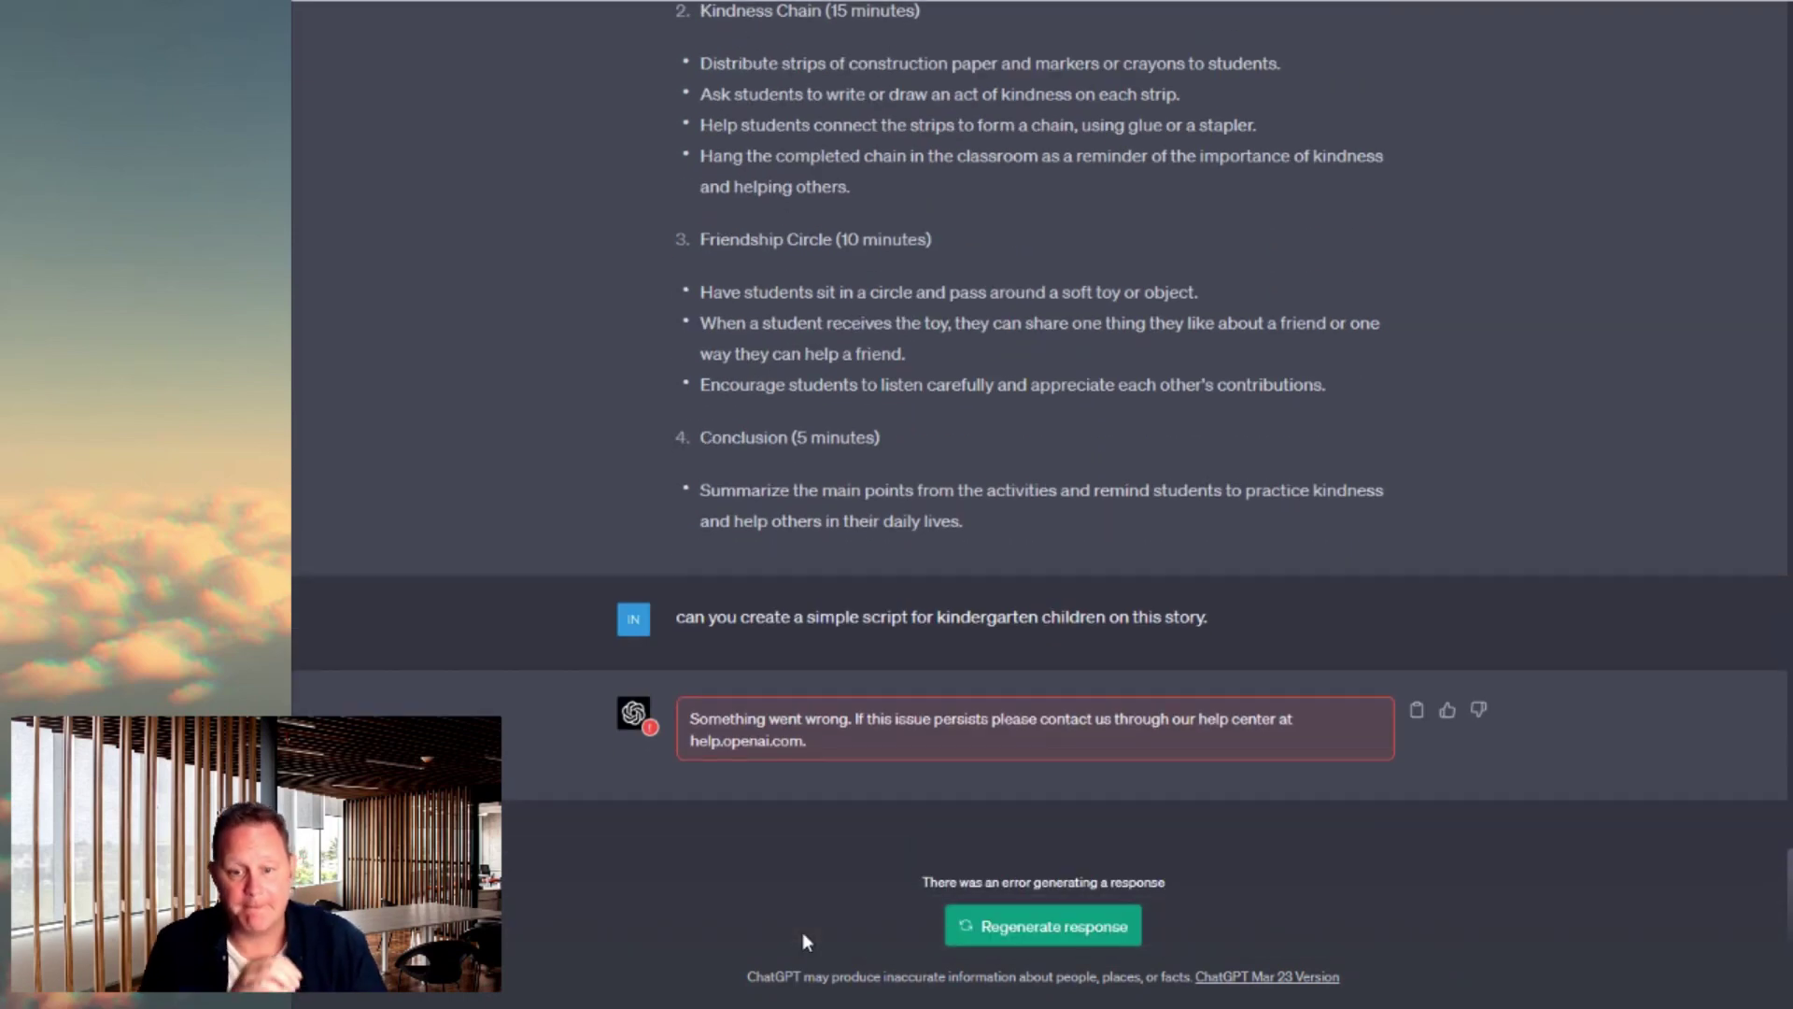
{"action": "left_click", "coordinate": [1058, 924]}
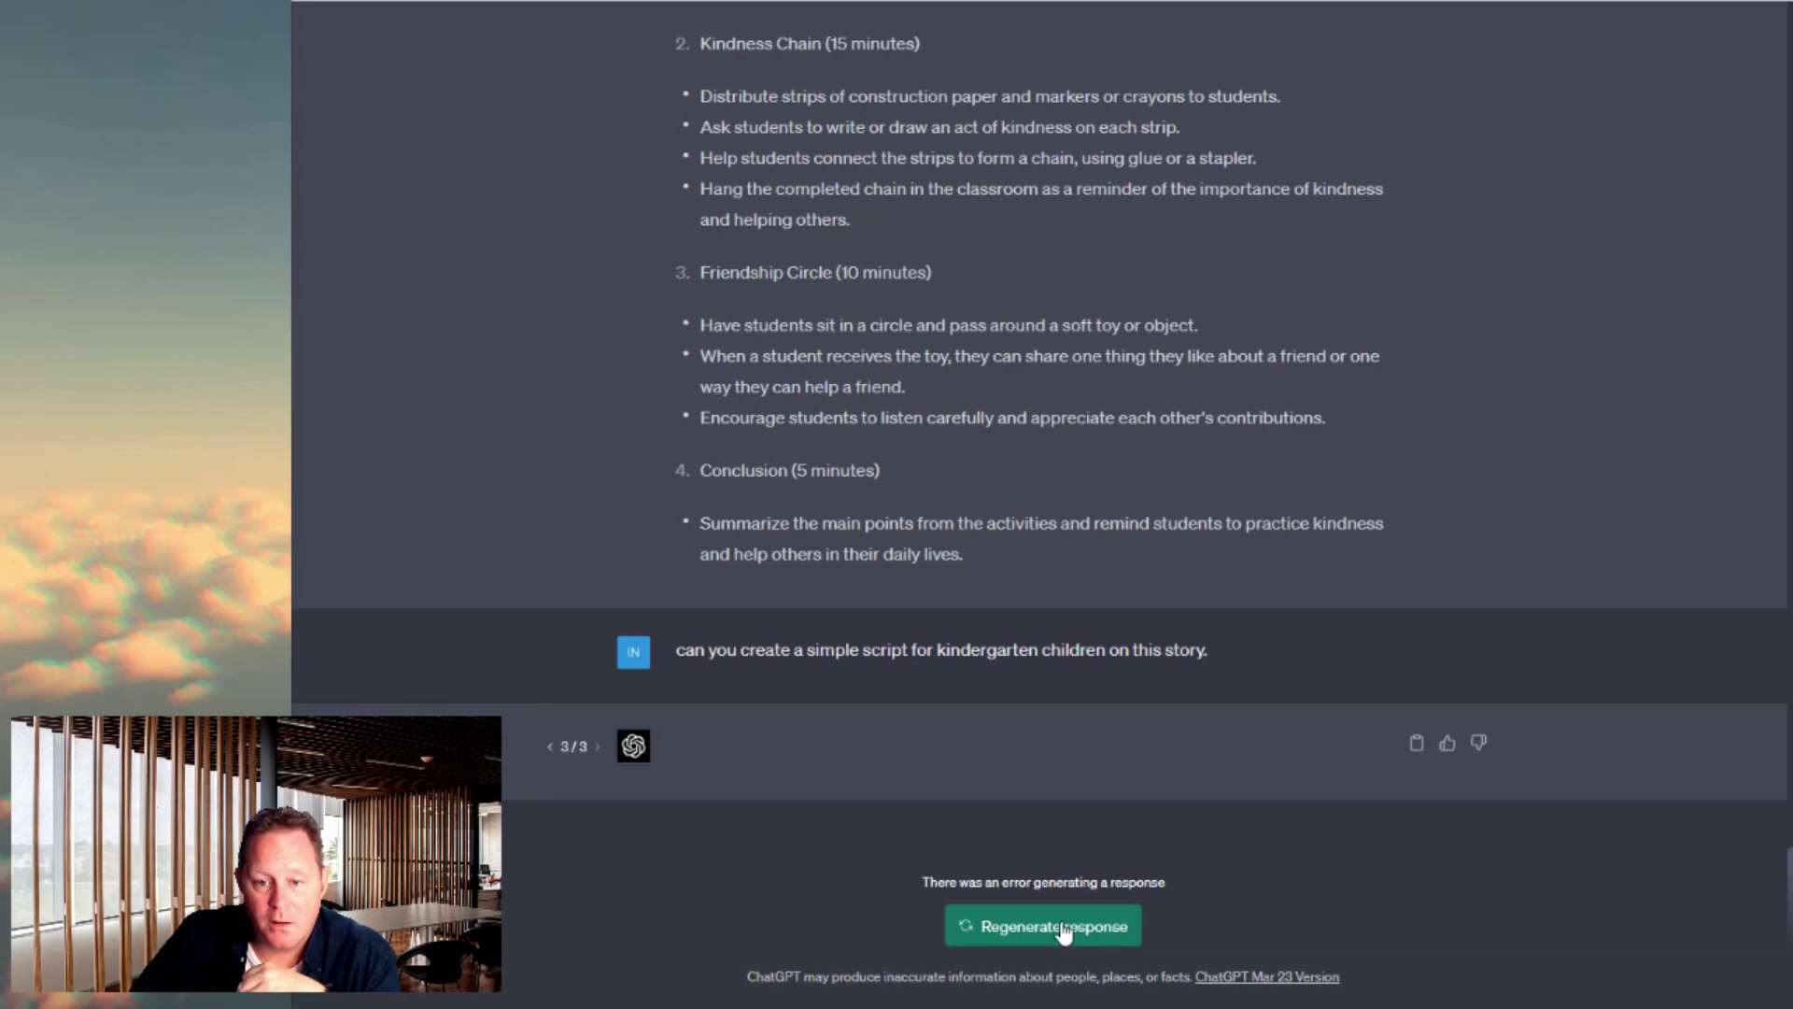
Resend the prompt "can you create a simple script for kindergarten children on this story.", stopping the lesson plan's regeneration before sending
{"action": "triple_click", "coordinate": [1012, 653]}
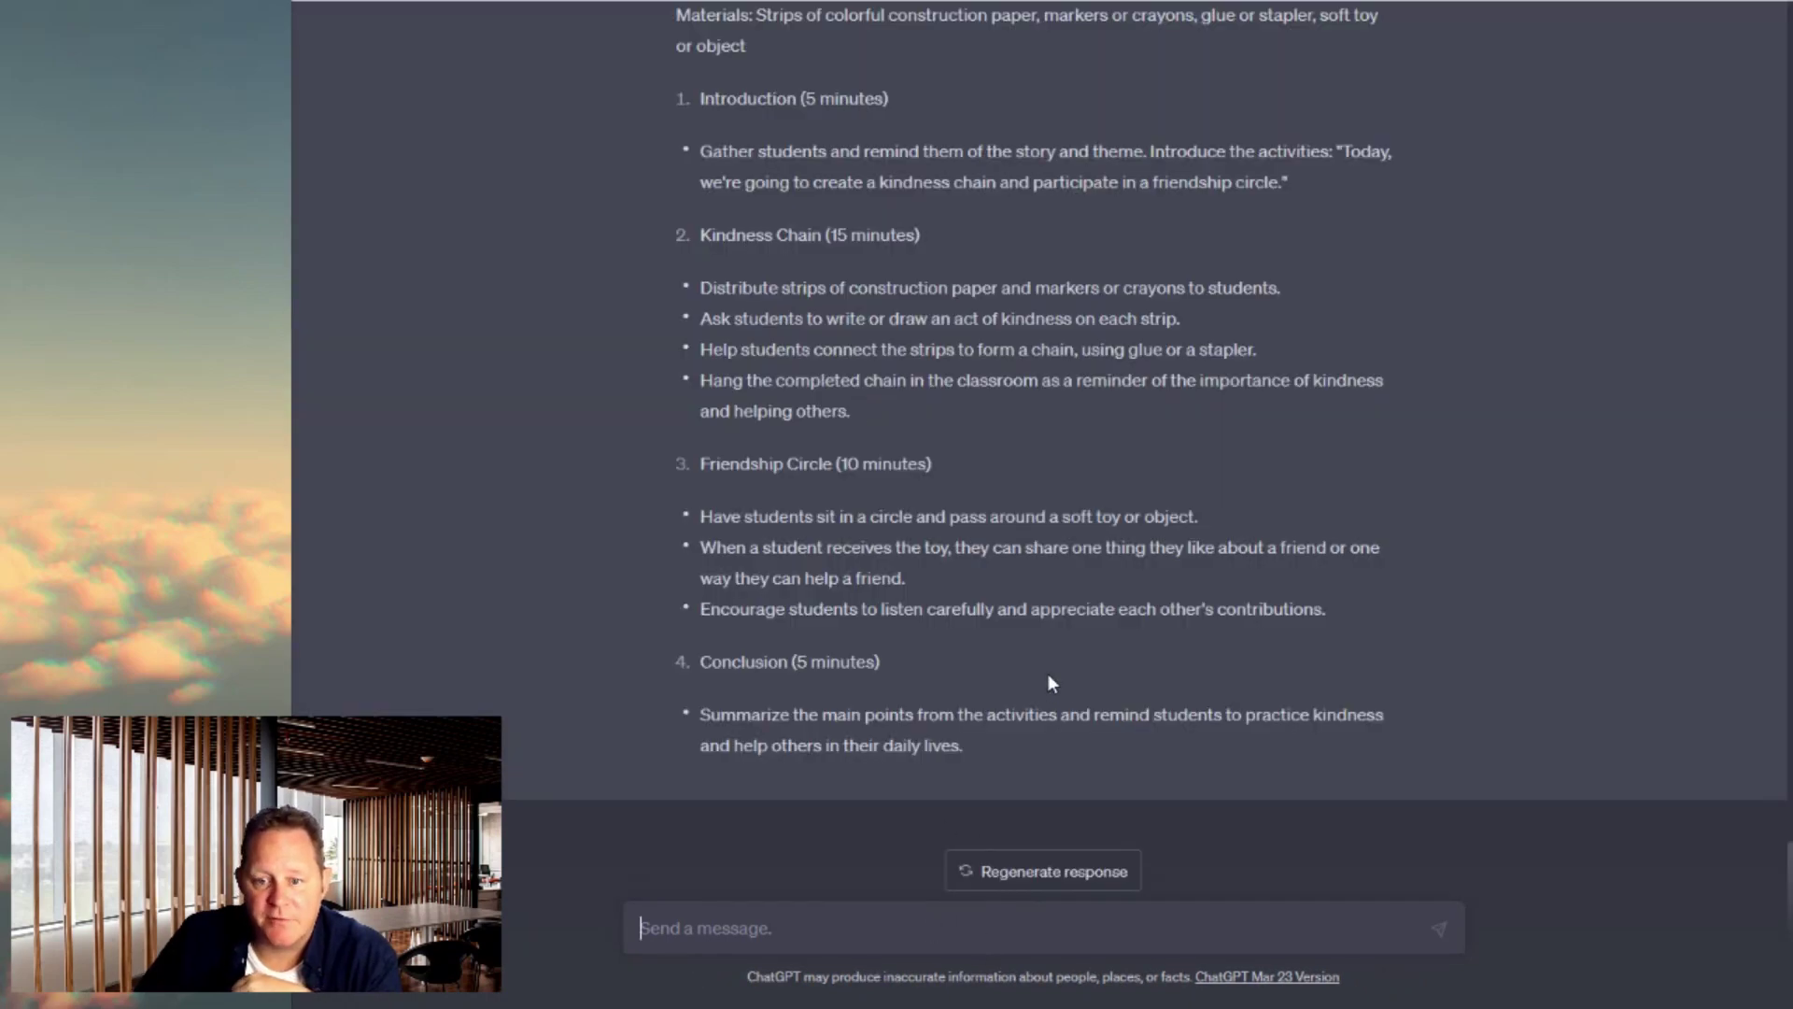
{"action": "type", "text": "can you create a simple script for kindergarten children on this story."}
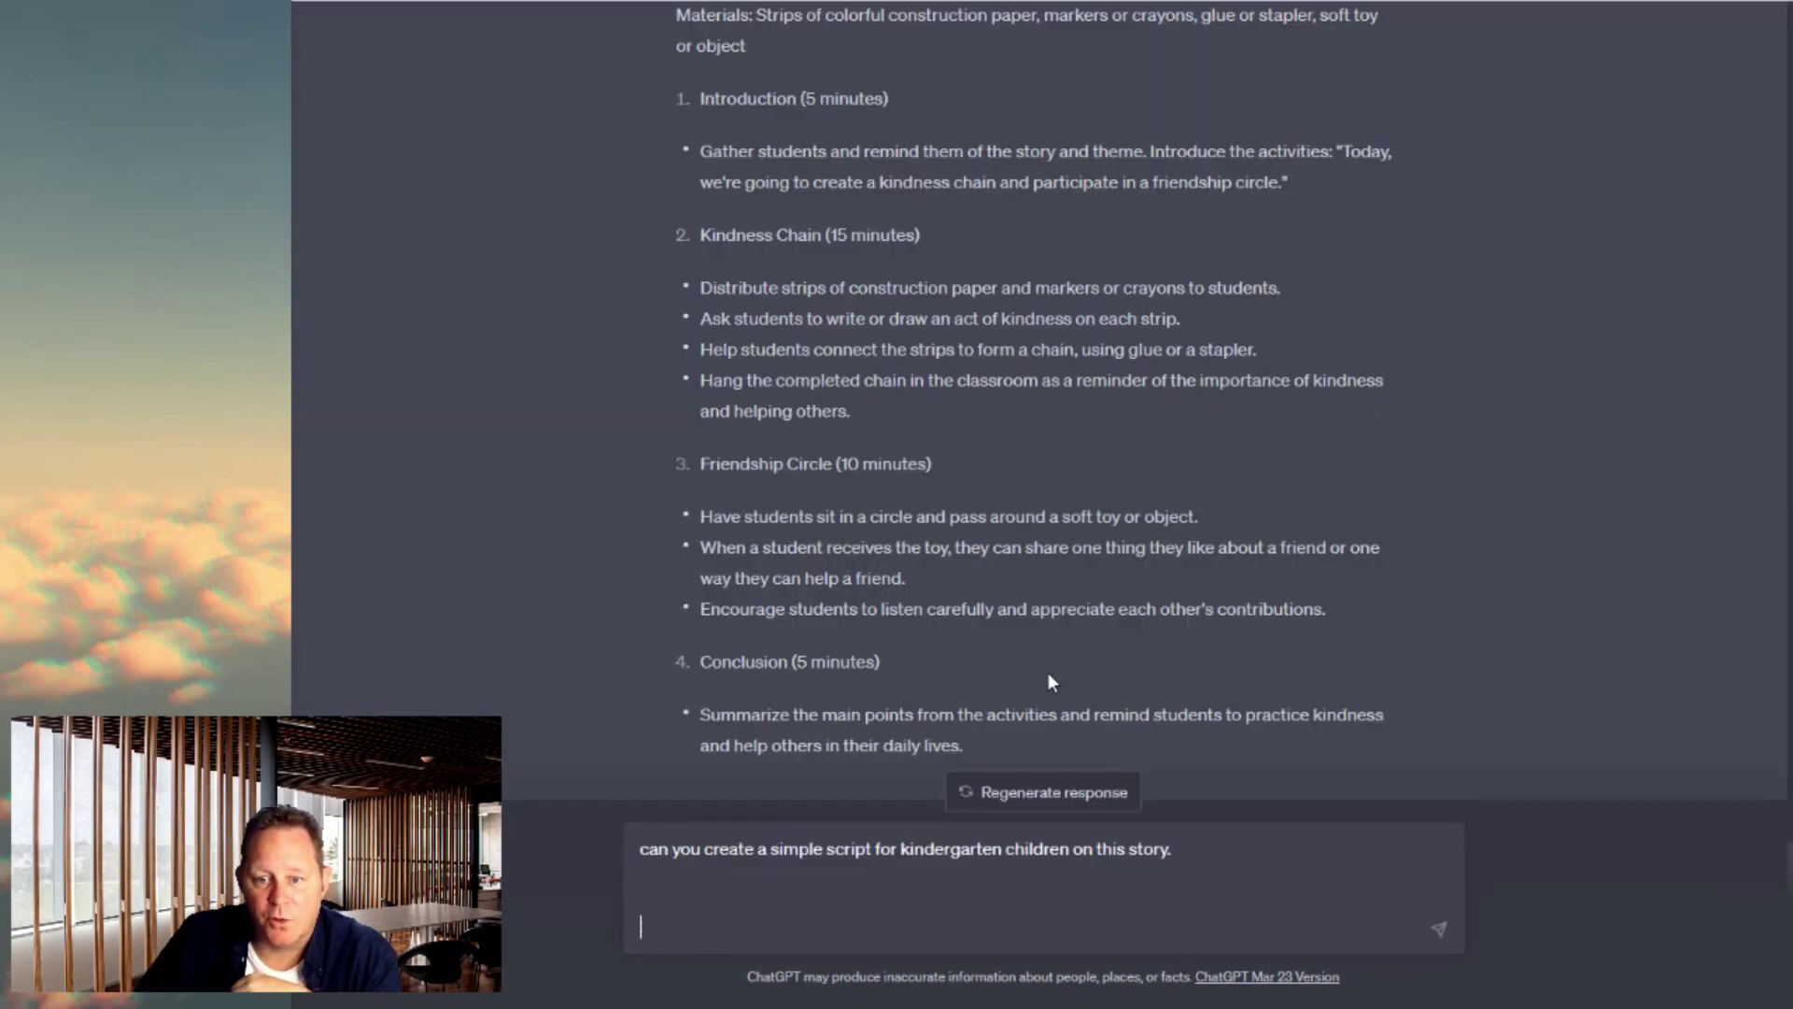
{"action": "left_click", "coordinate": [1059, 792]}
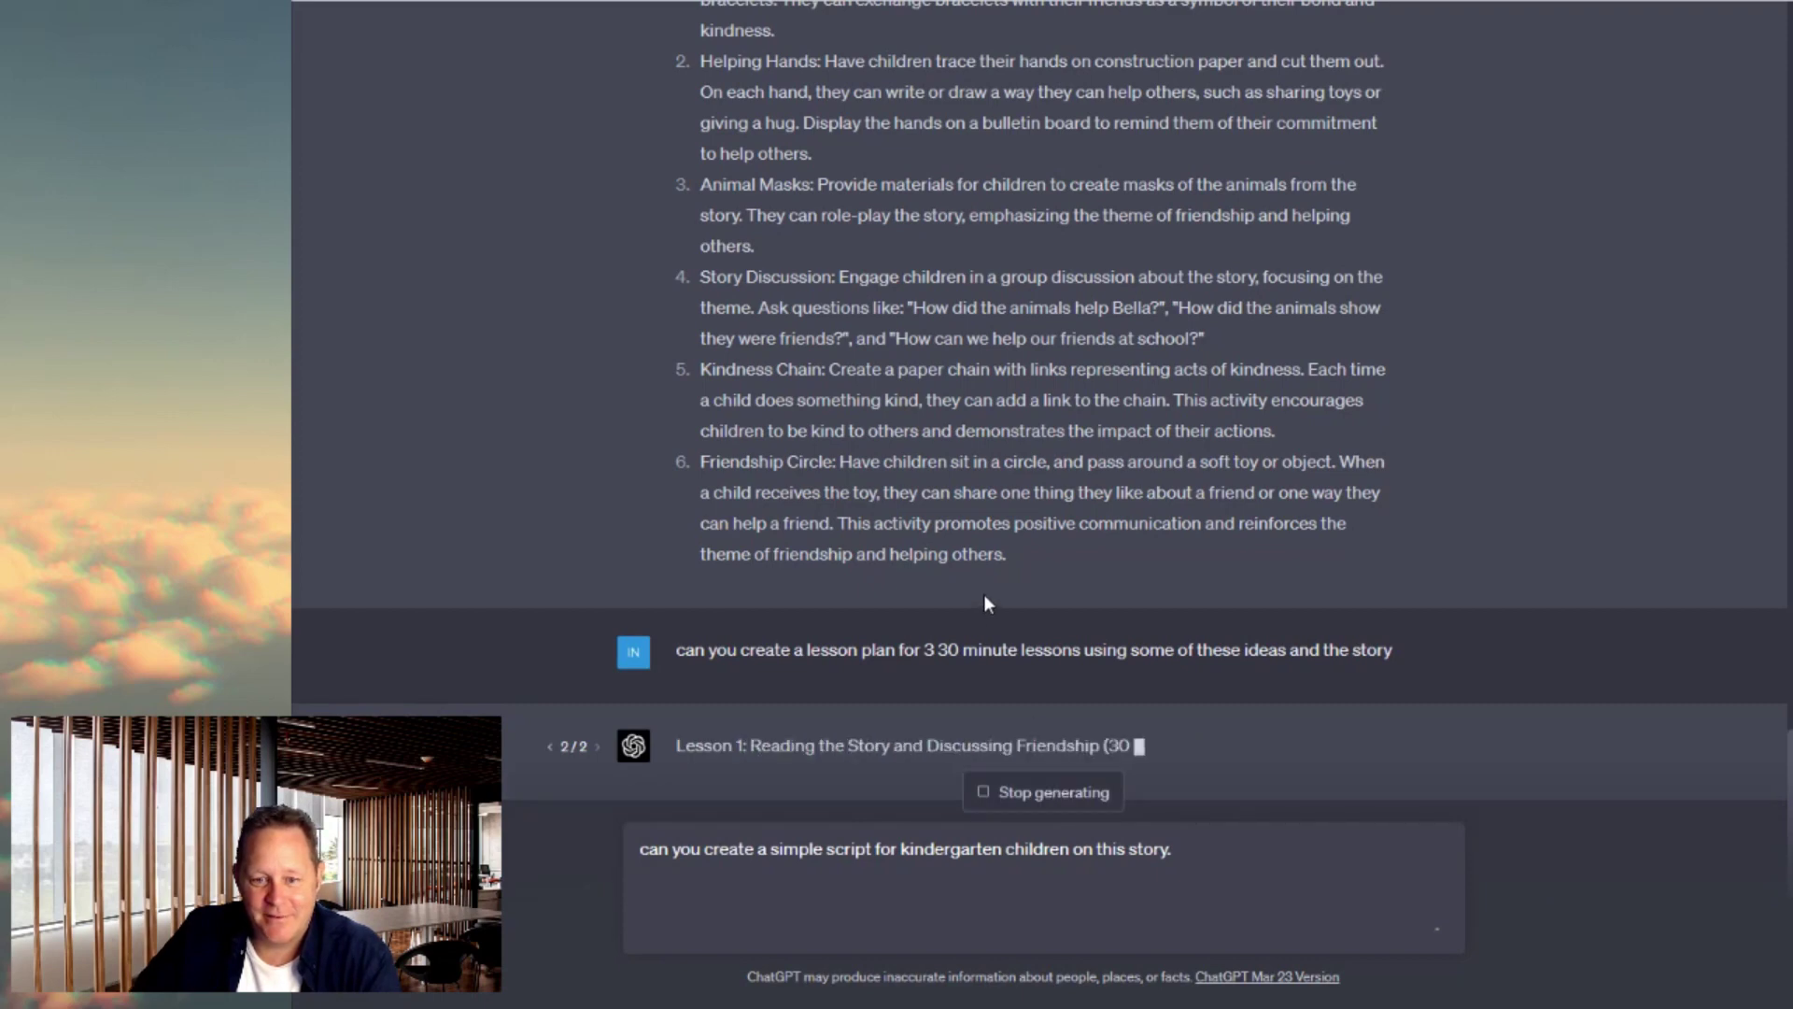
{"action": "left_click", "coordinate": [1055, 793]}
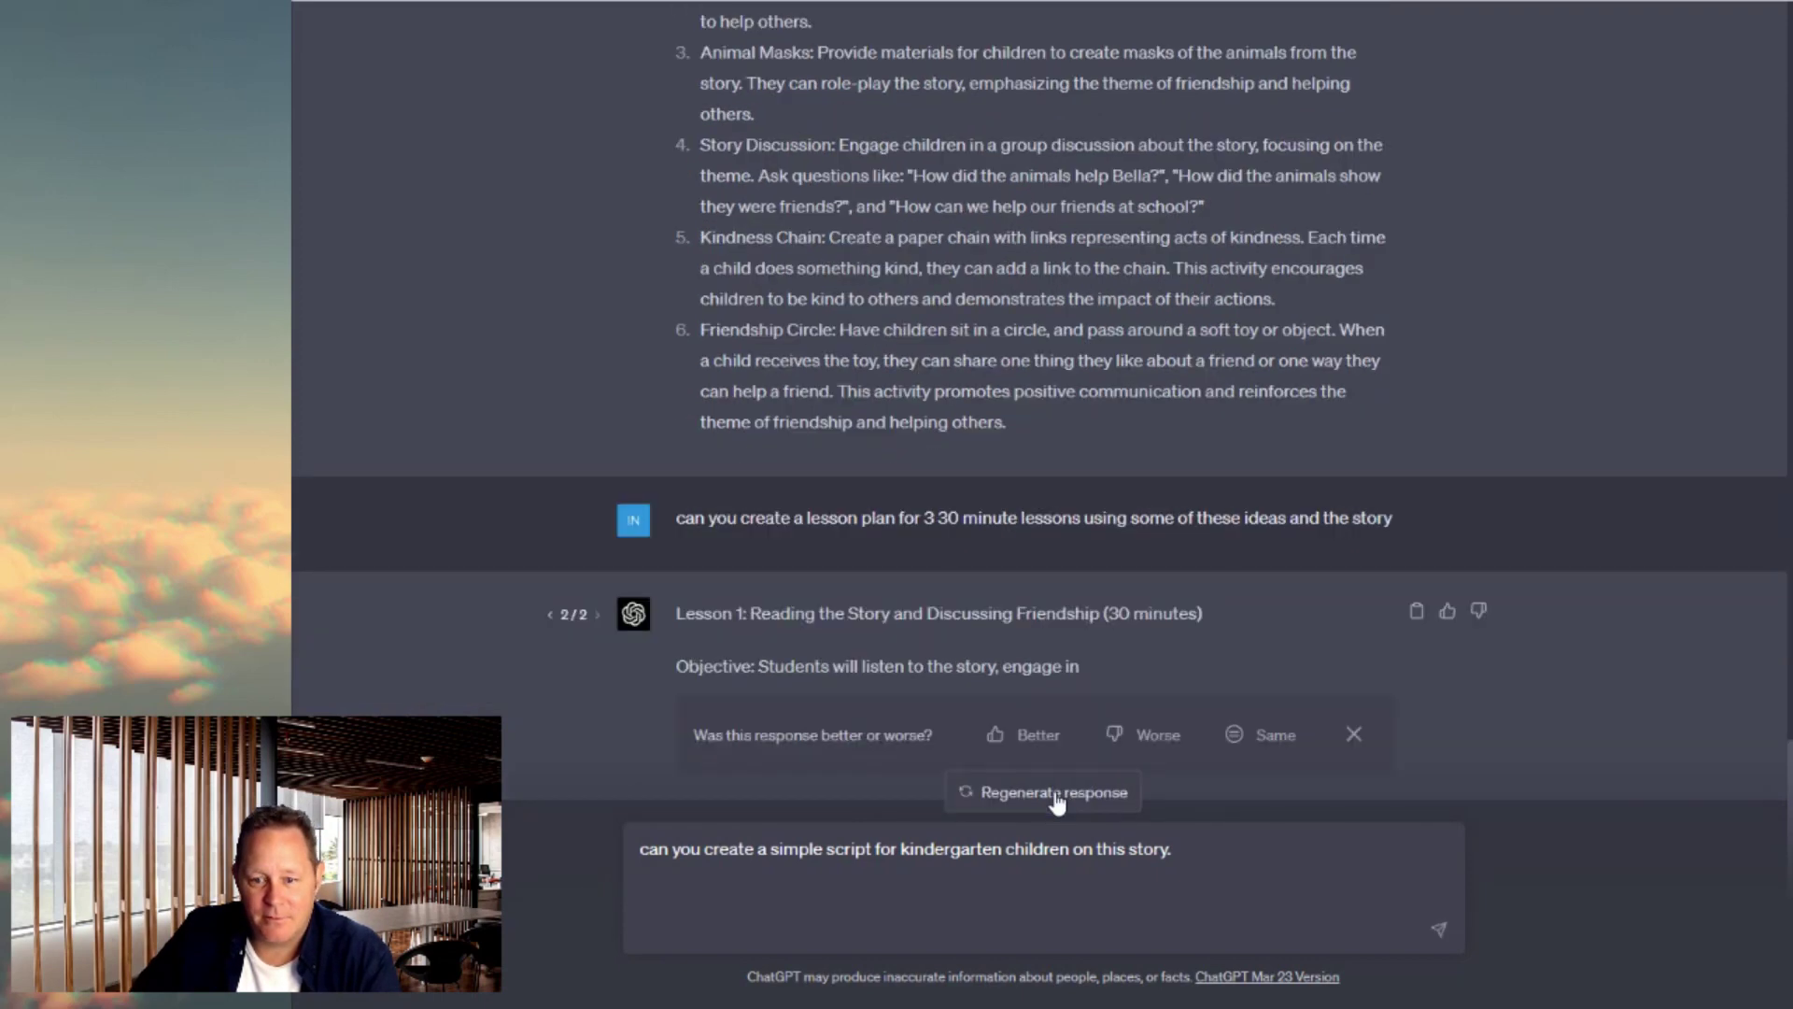
{"action": "left_click", "coordinate": [841, 873]}
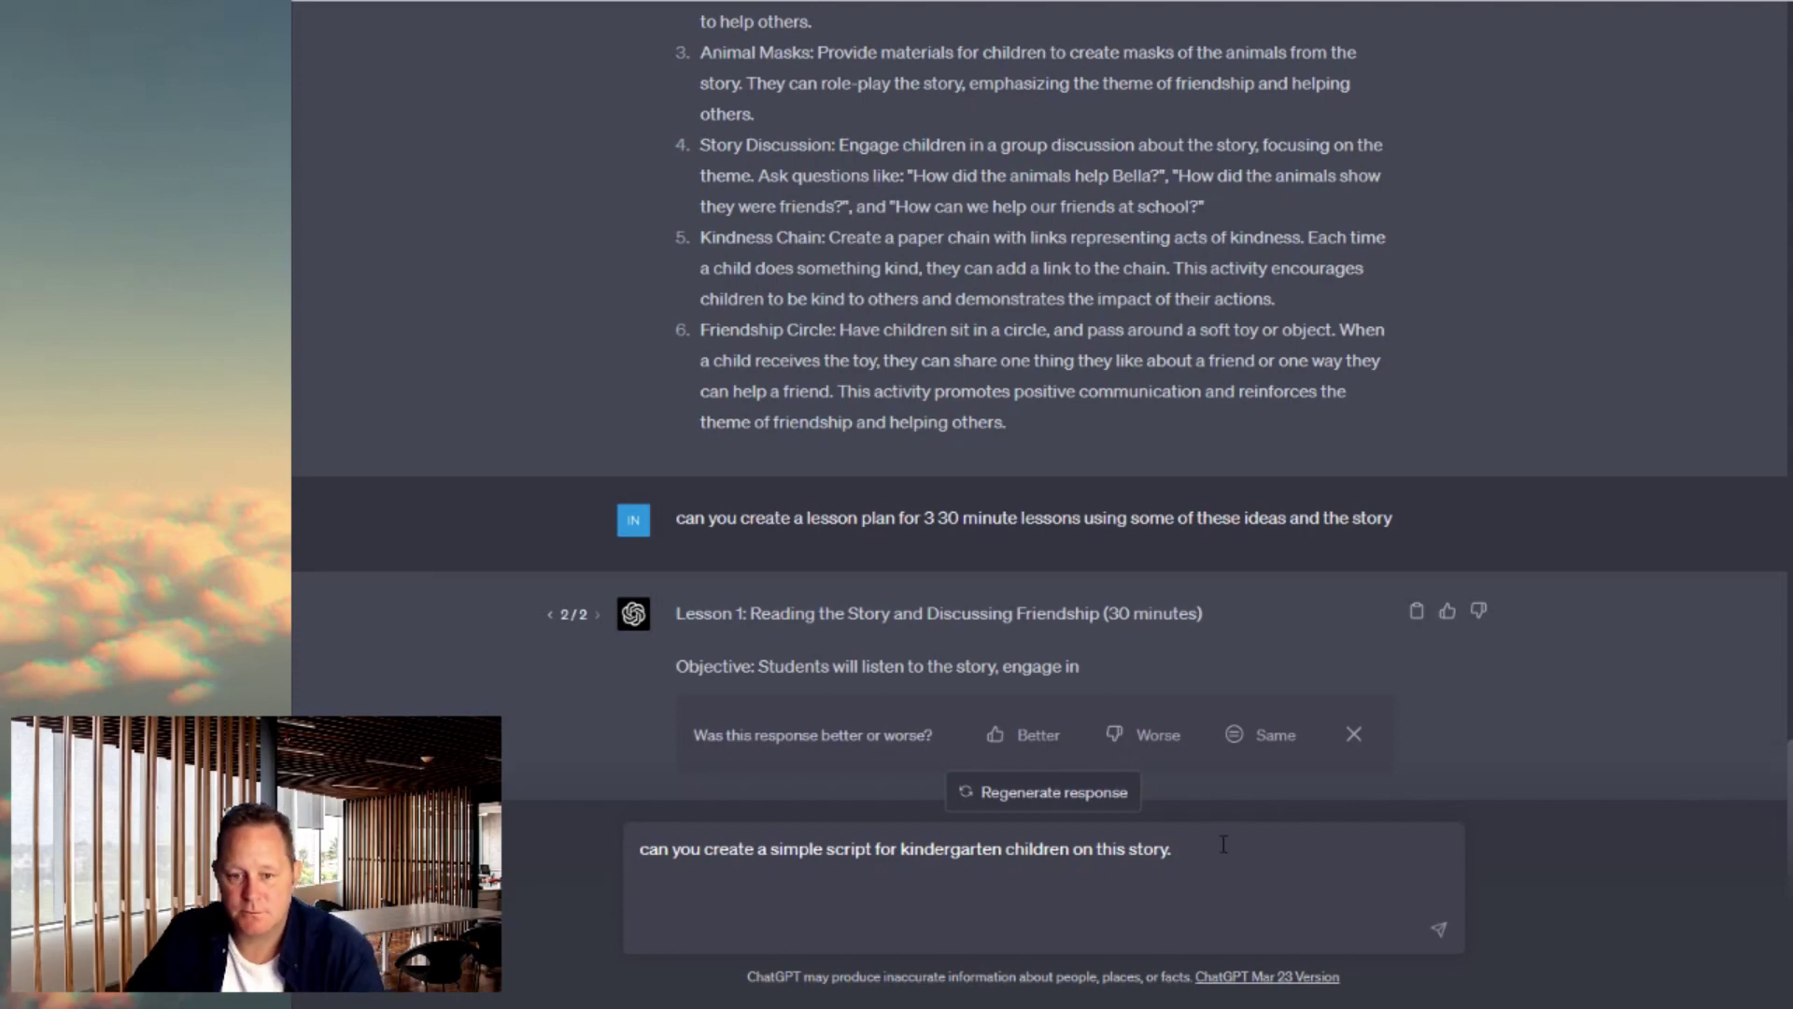
{"action": "key", "text": "Return"}
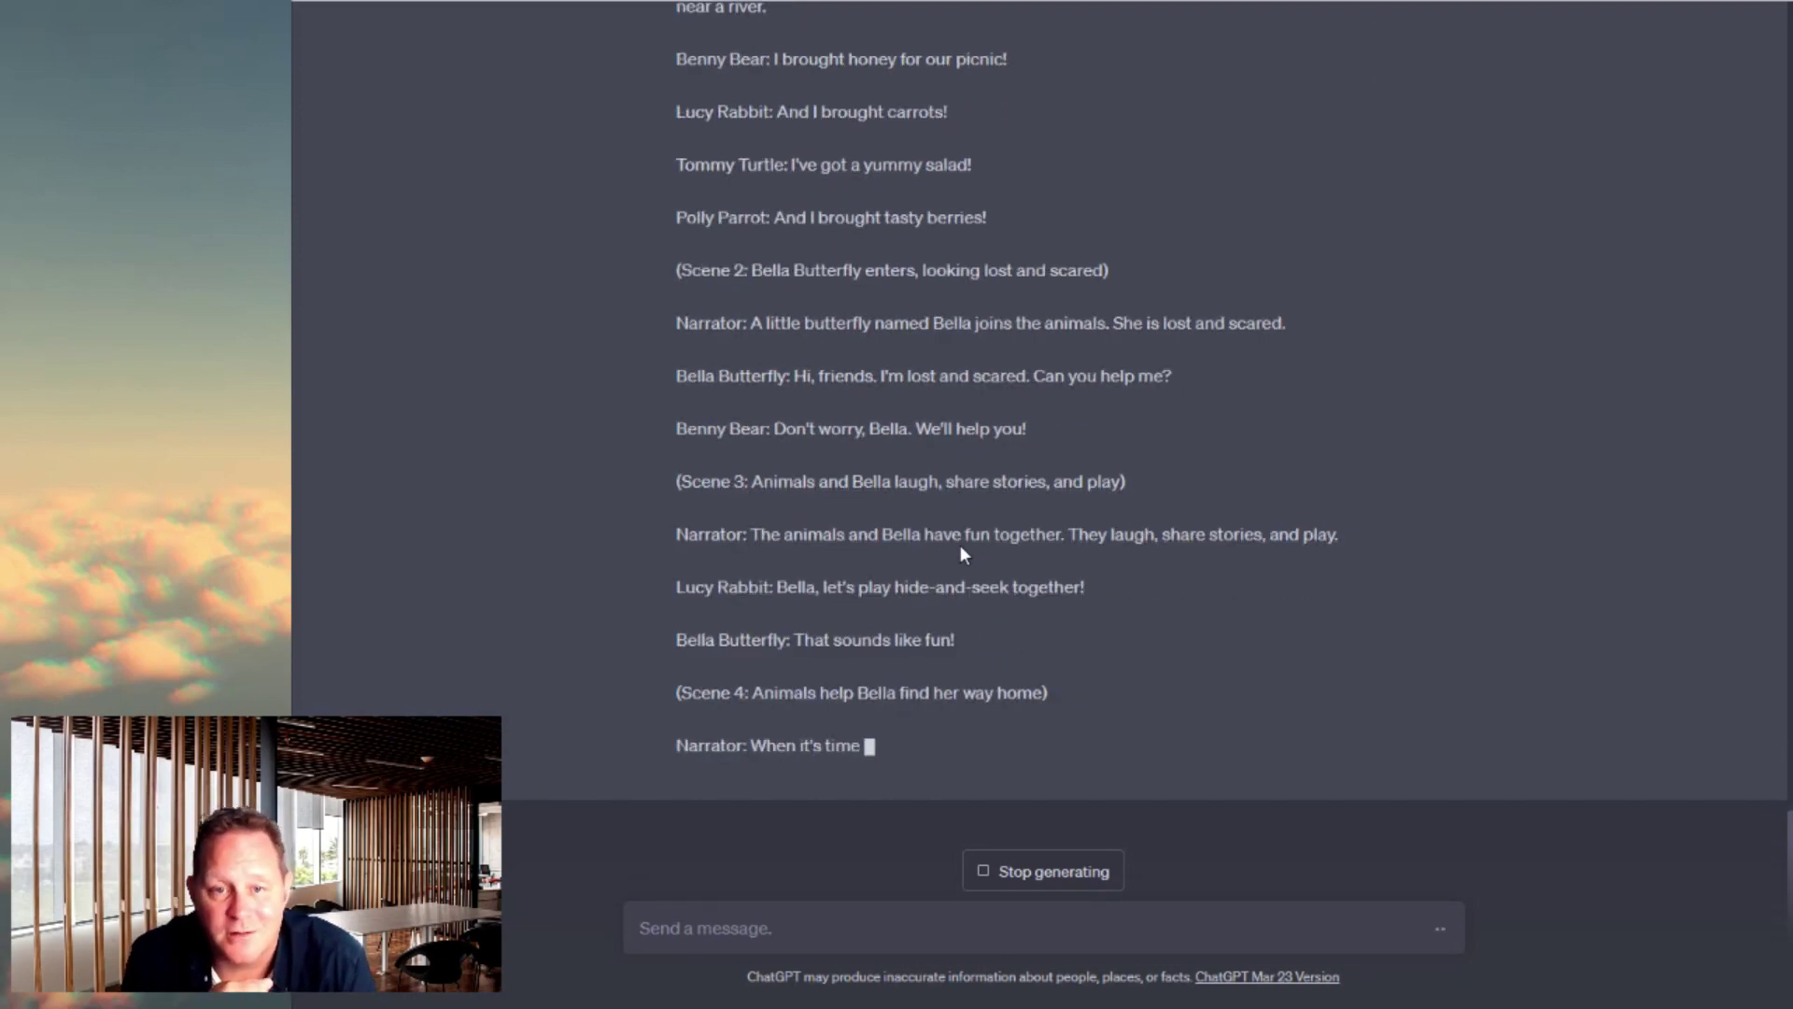
Look over the generated script and request a shorter version with the prompt "can you make this shorter"
{"action": "scroll", "coordinate": [989, 455], "scroll_direction": "up", "scroll_amount": 2}
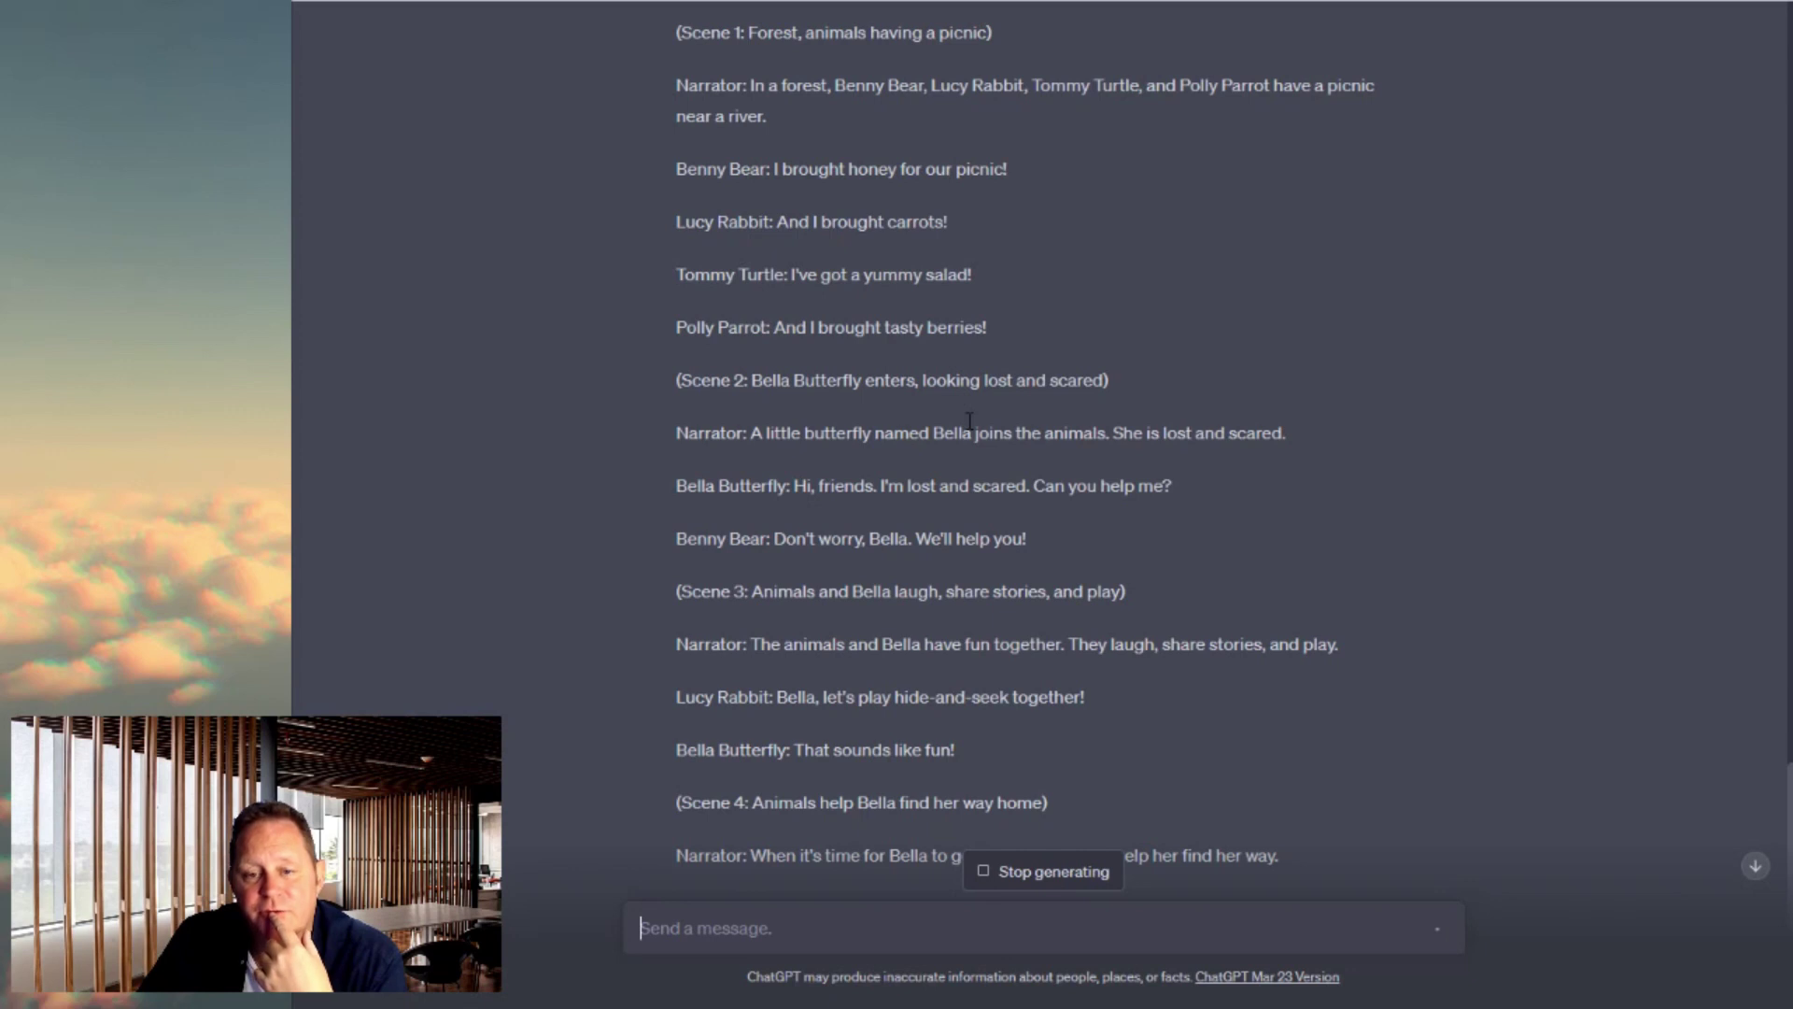
{"action": "scroll", "coordinate": [969, 422], "scroll_direction": "down", "scroll_amount": 4}
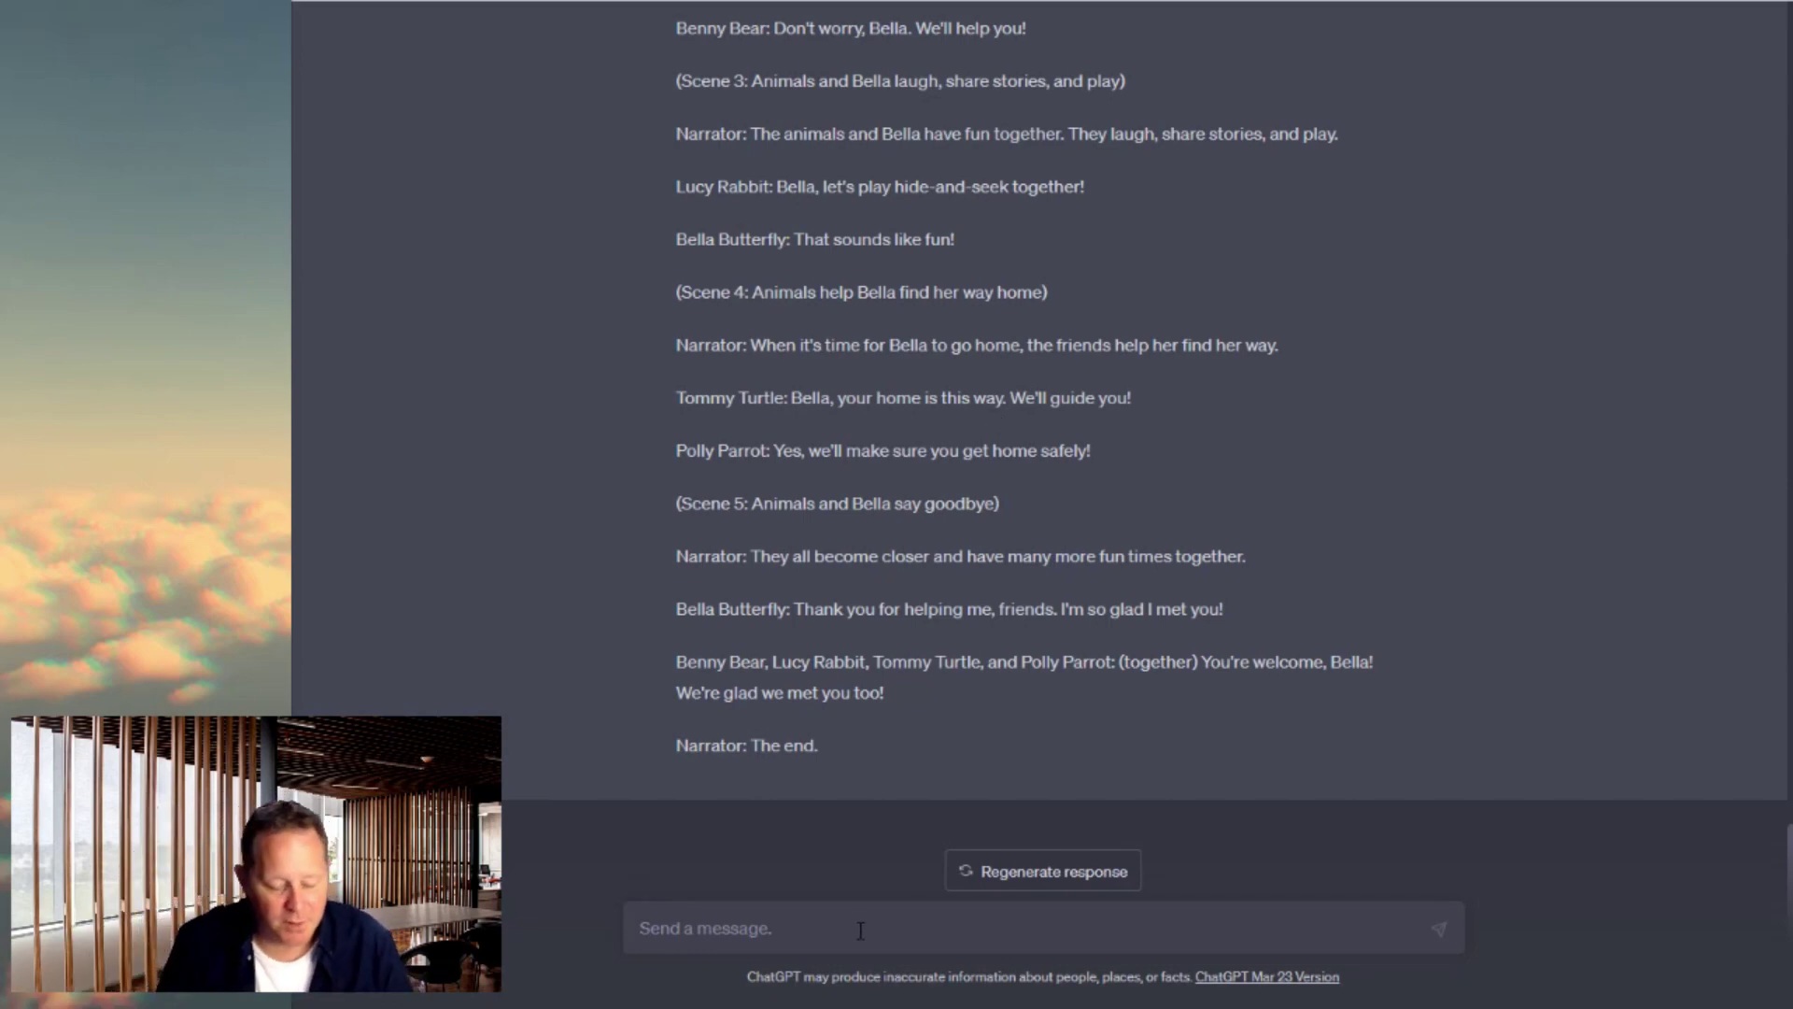
{"action": "type", "text": "can you make this shorter"}
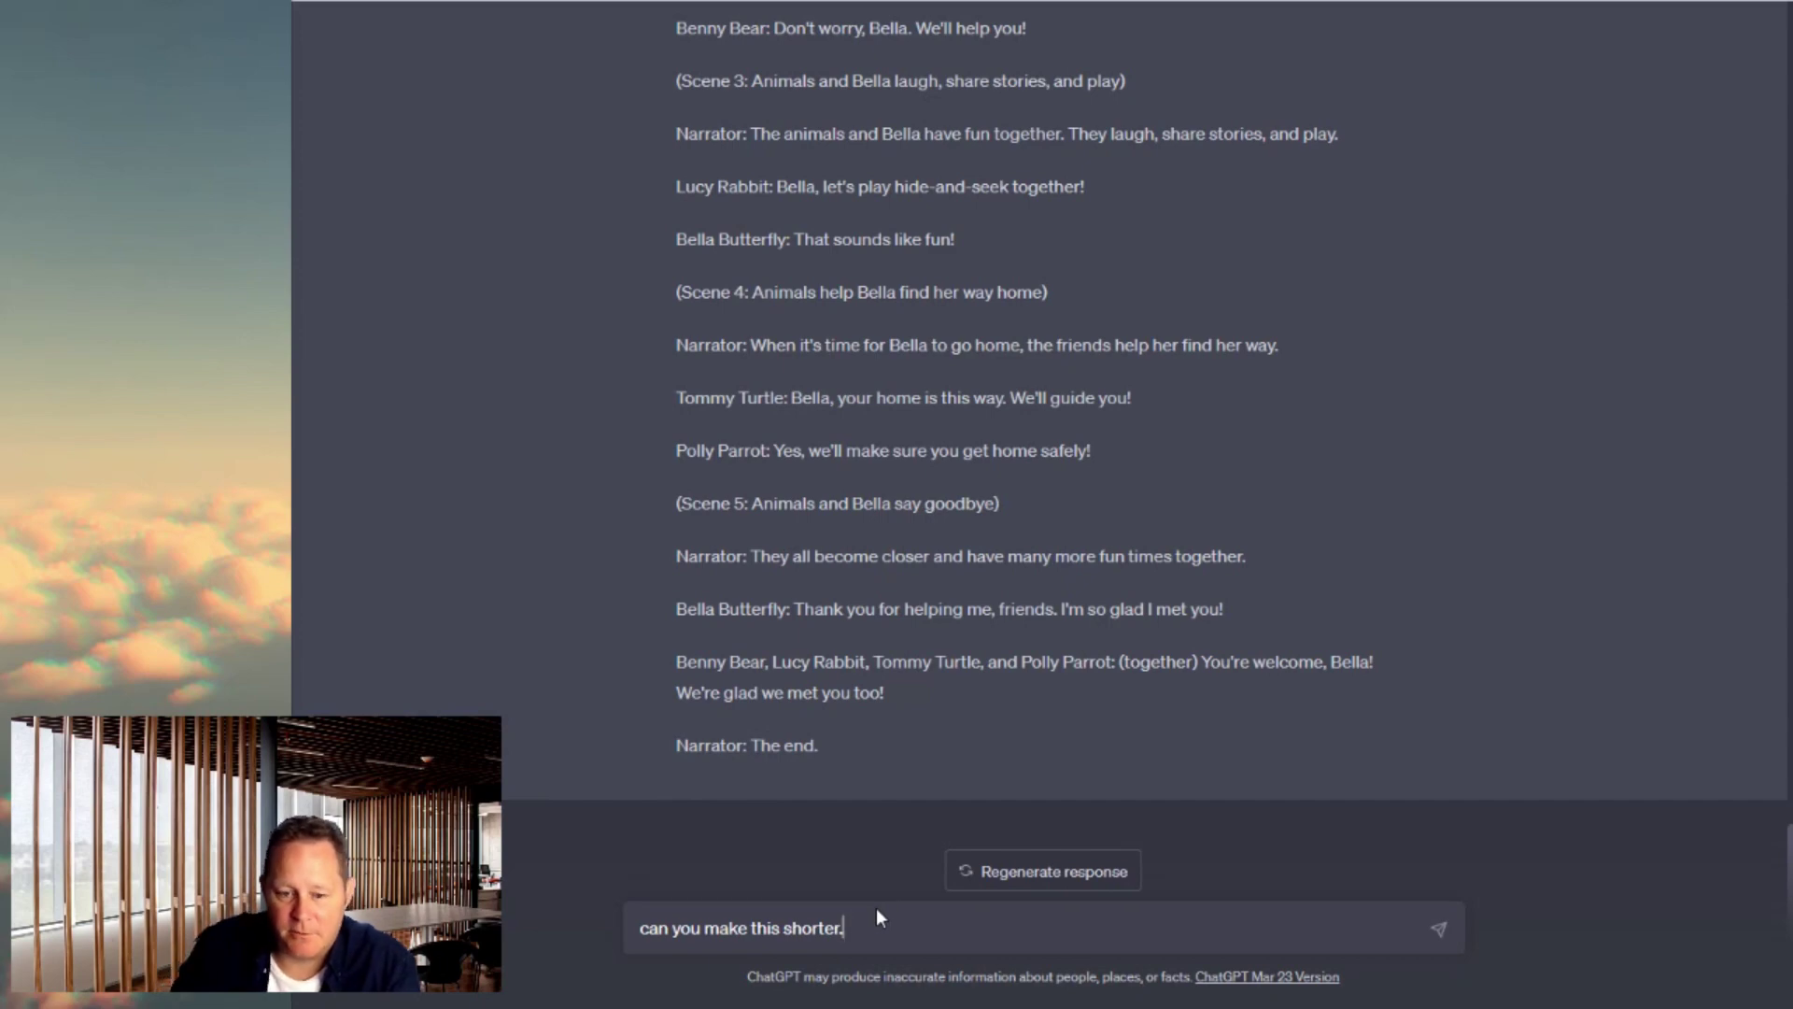
{"action": "key", "text": "Return"}
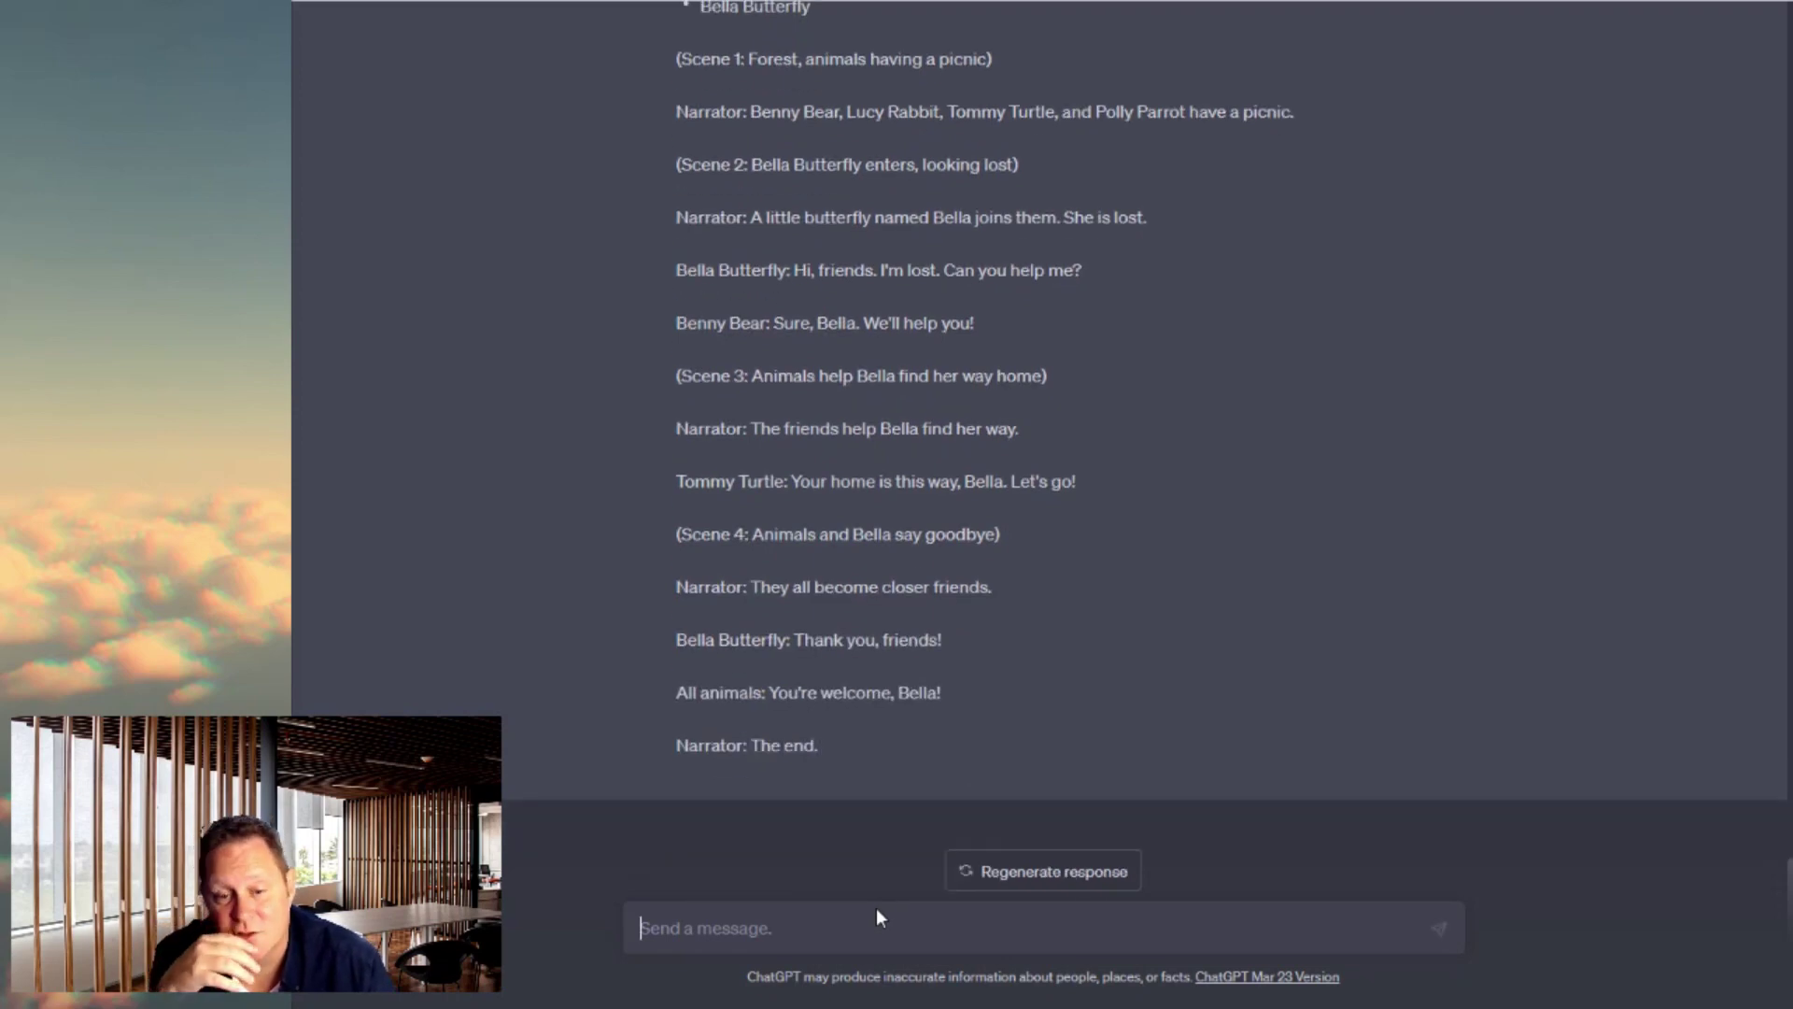
Read through the shortened script, checking its title, character list and the dialogue of each scene
{"action": "scroll", "coordinate": [919, 586], "scroll_direction": "up", "scroll_amount": 4}
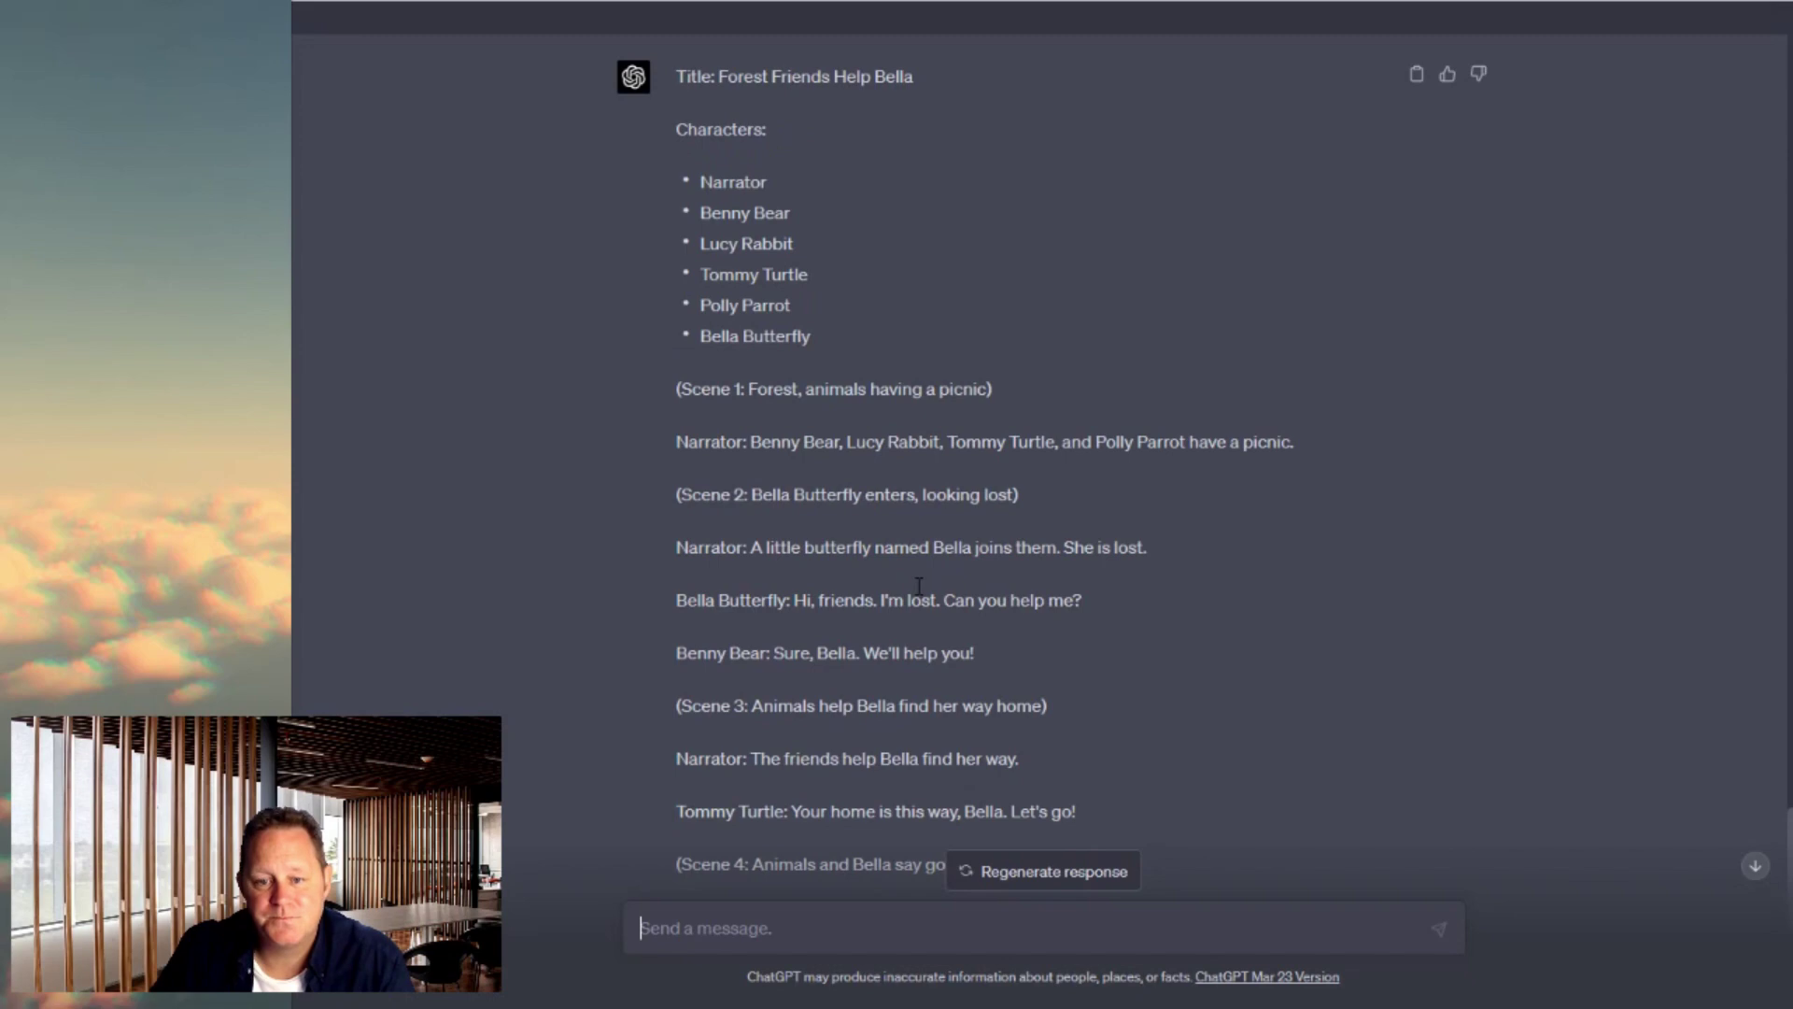
{"action": "scroll", "coordinate": [916, 584], "scroll_direction": "down", "scroll_amount": 4}
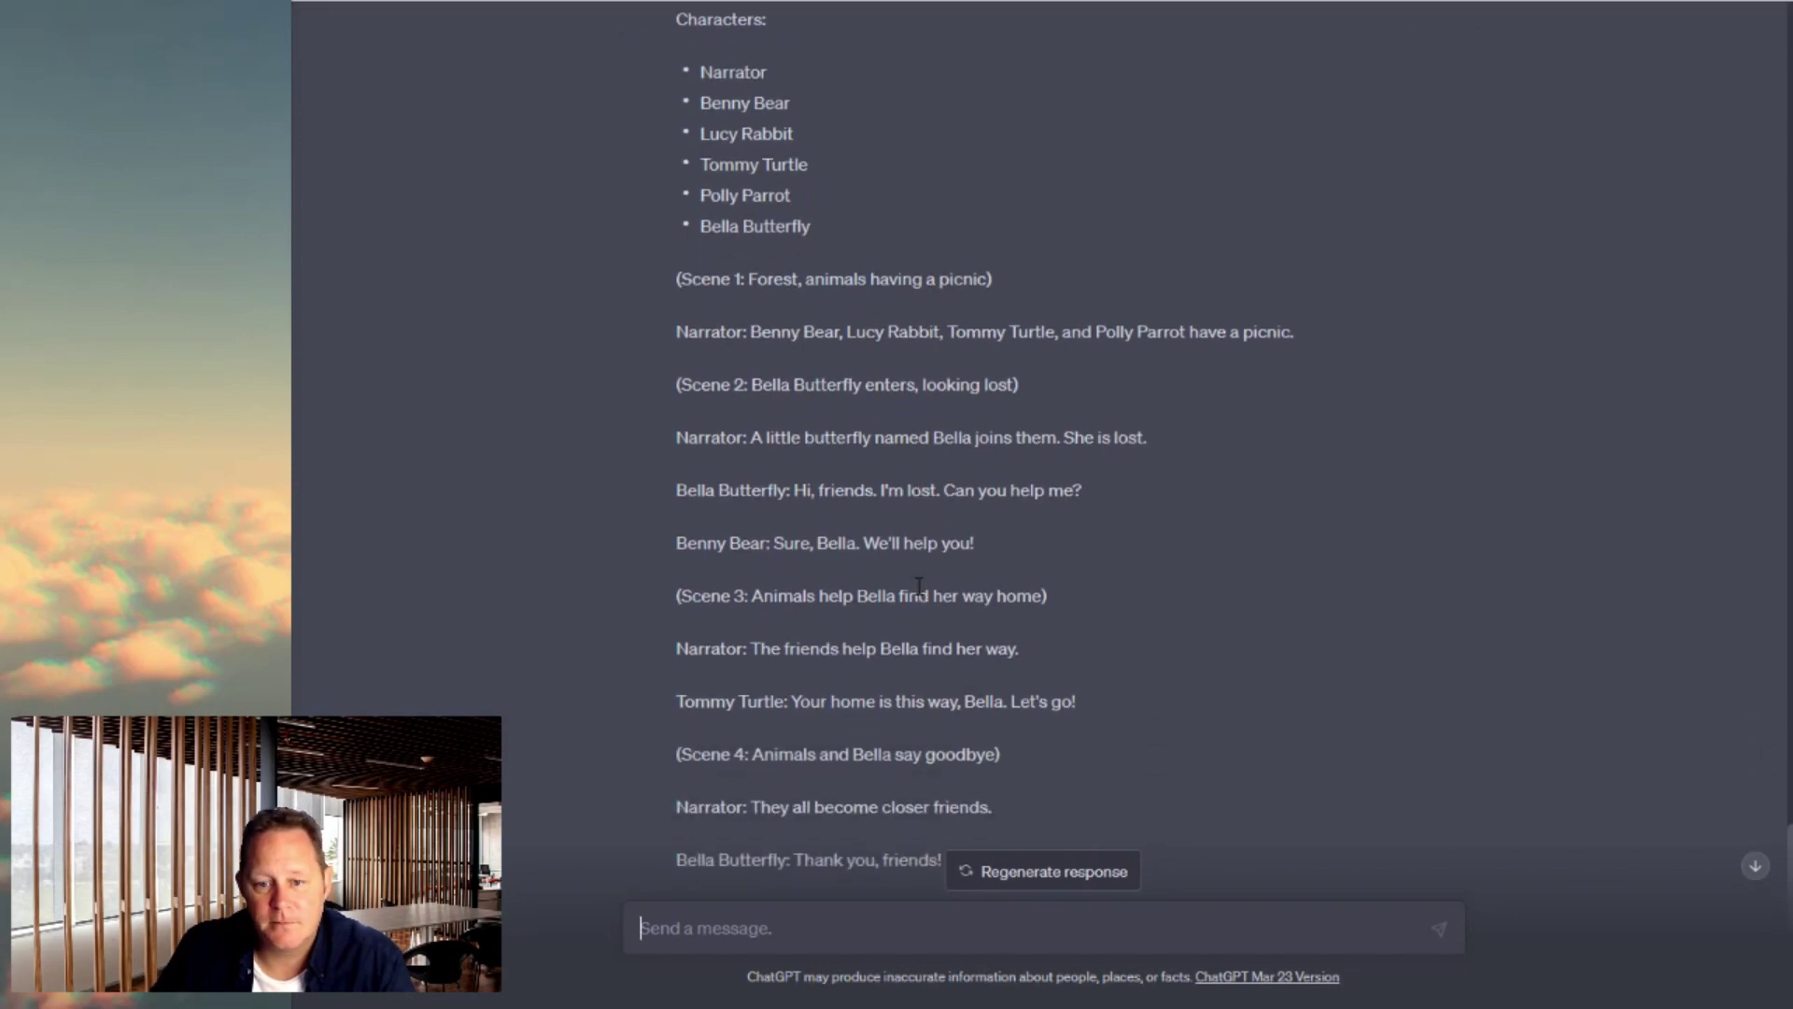
{"action": "scroll", "coordinate": [918, 586], "scroll_direction": "up", "scroll_amount": 5}
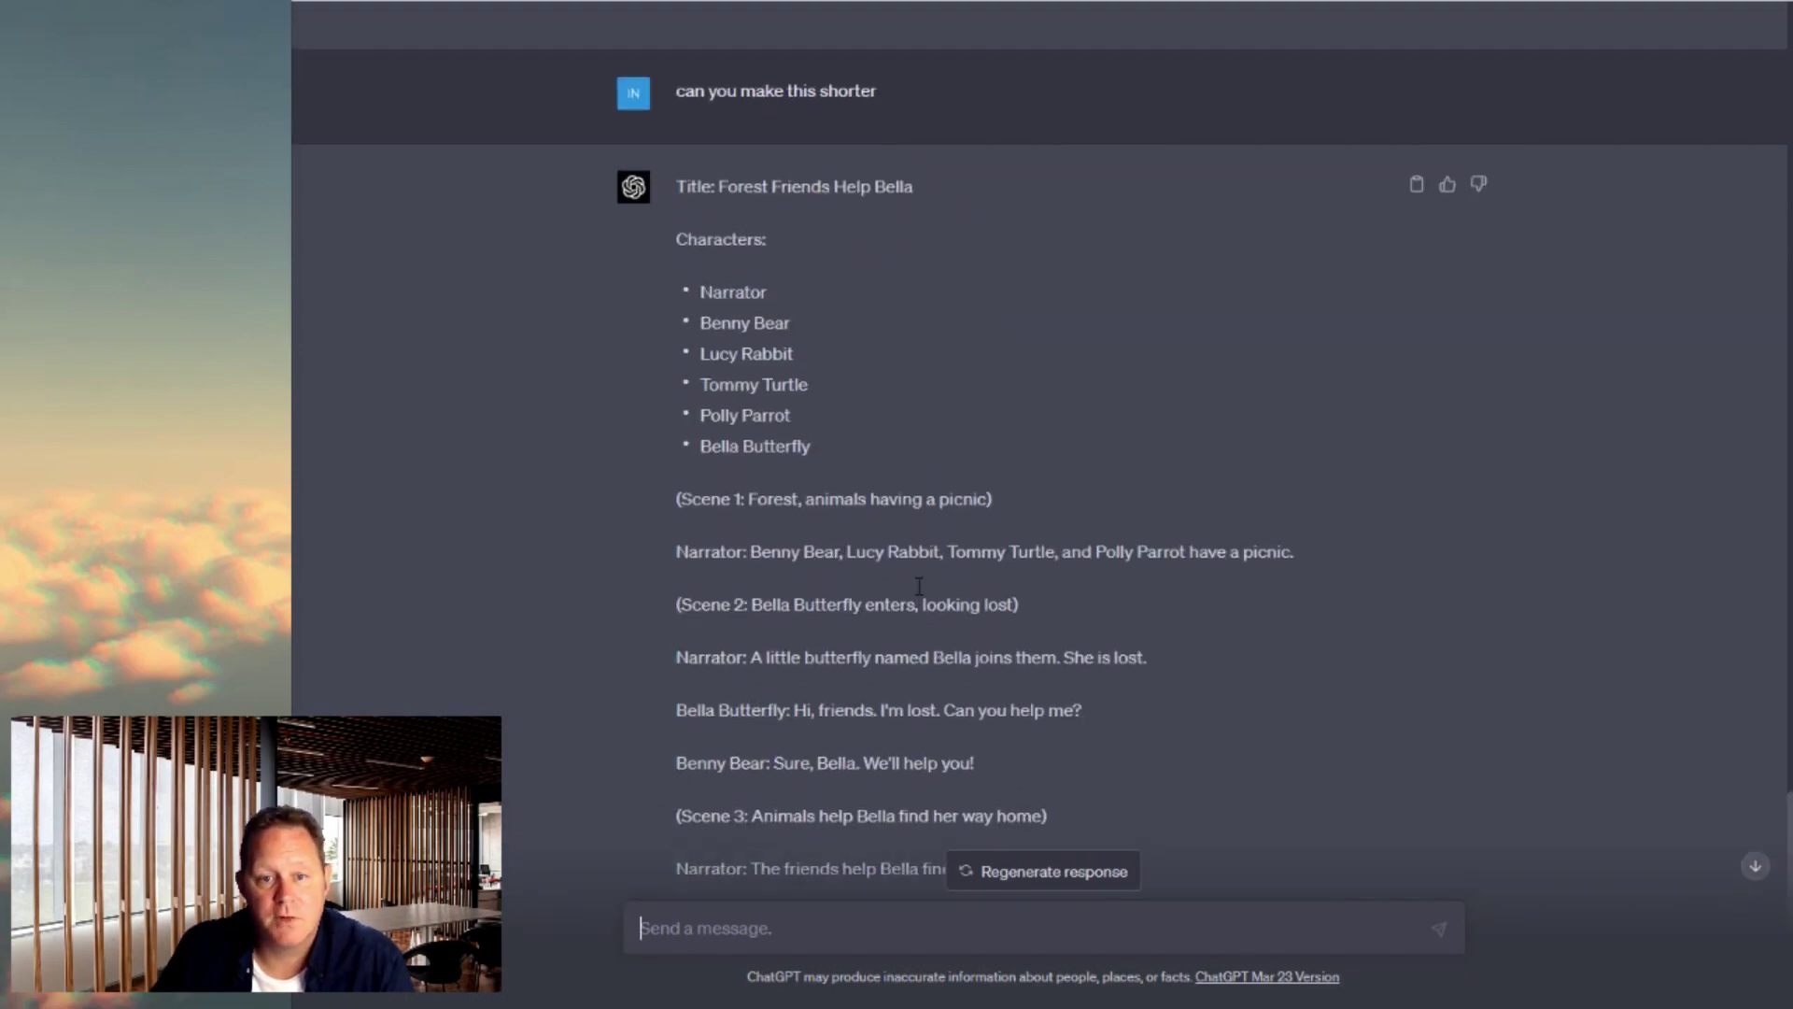
{"action": "scroll", "coordinate": [917, 585], "scroll_direction": "down", "scroll_amount": 3}
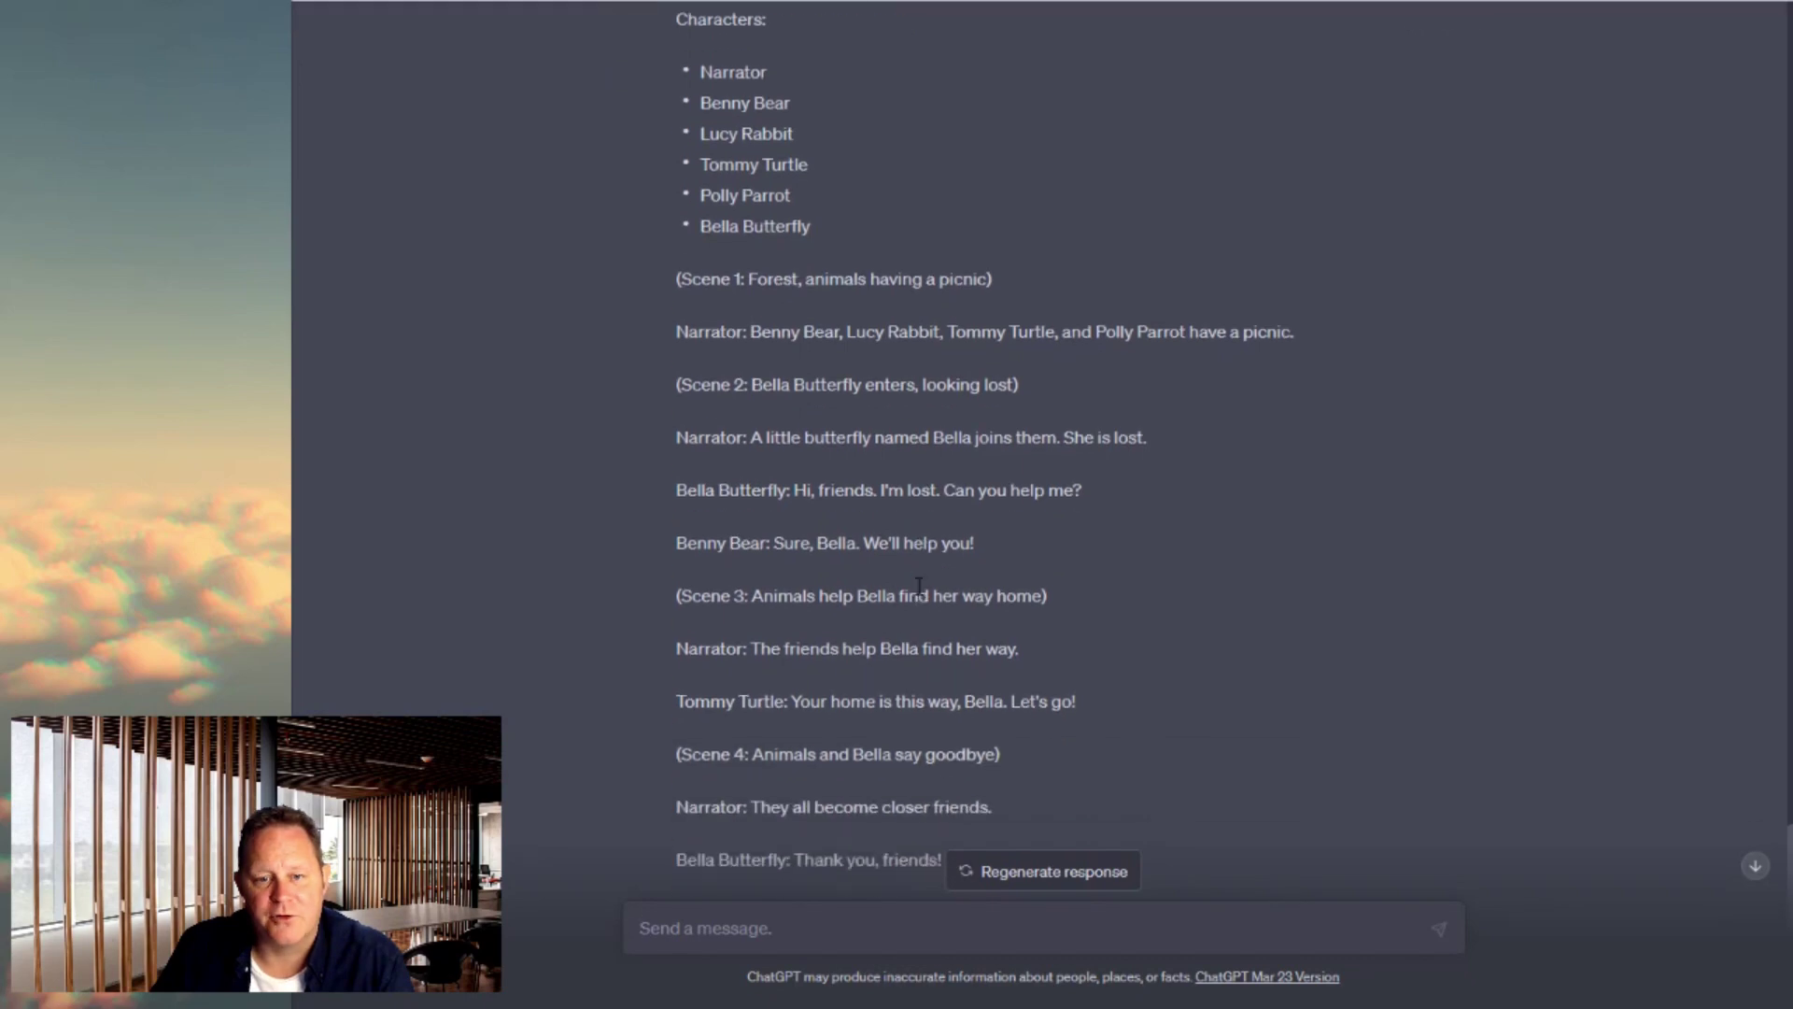
{"action": "scroll", "coordinate": [919, 586], "scroll_direction": "down", "scroll_amount": 3}
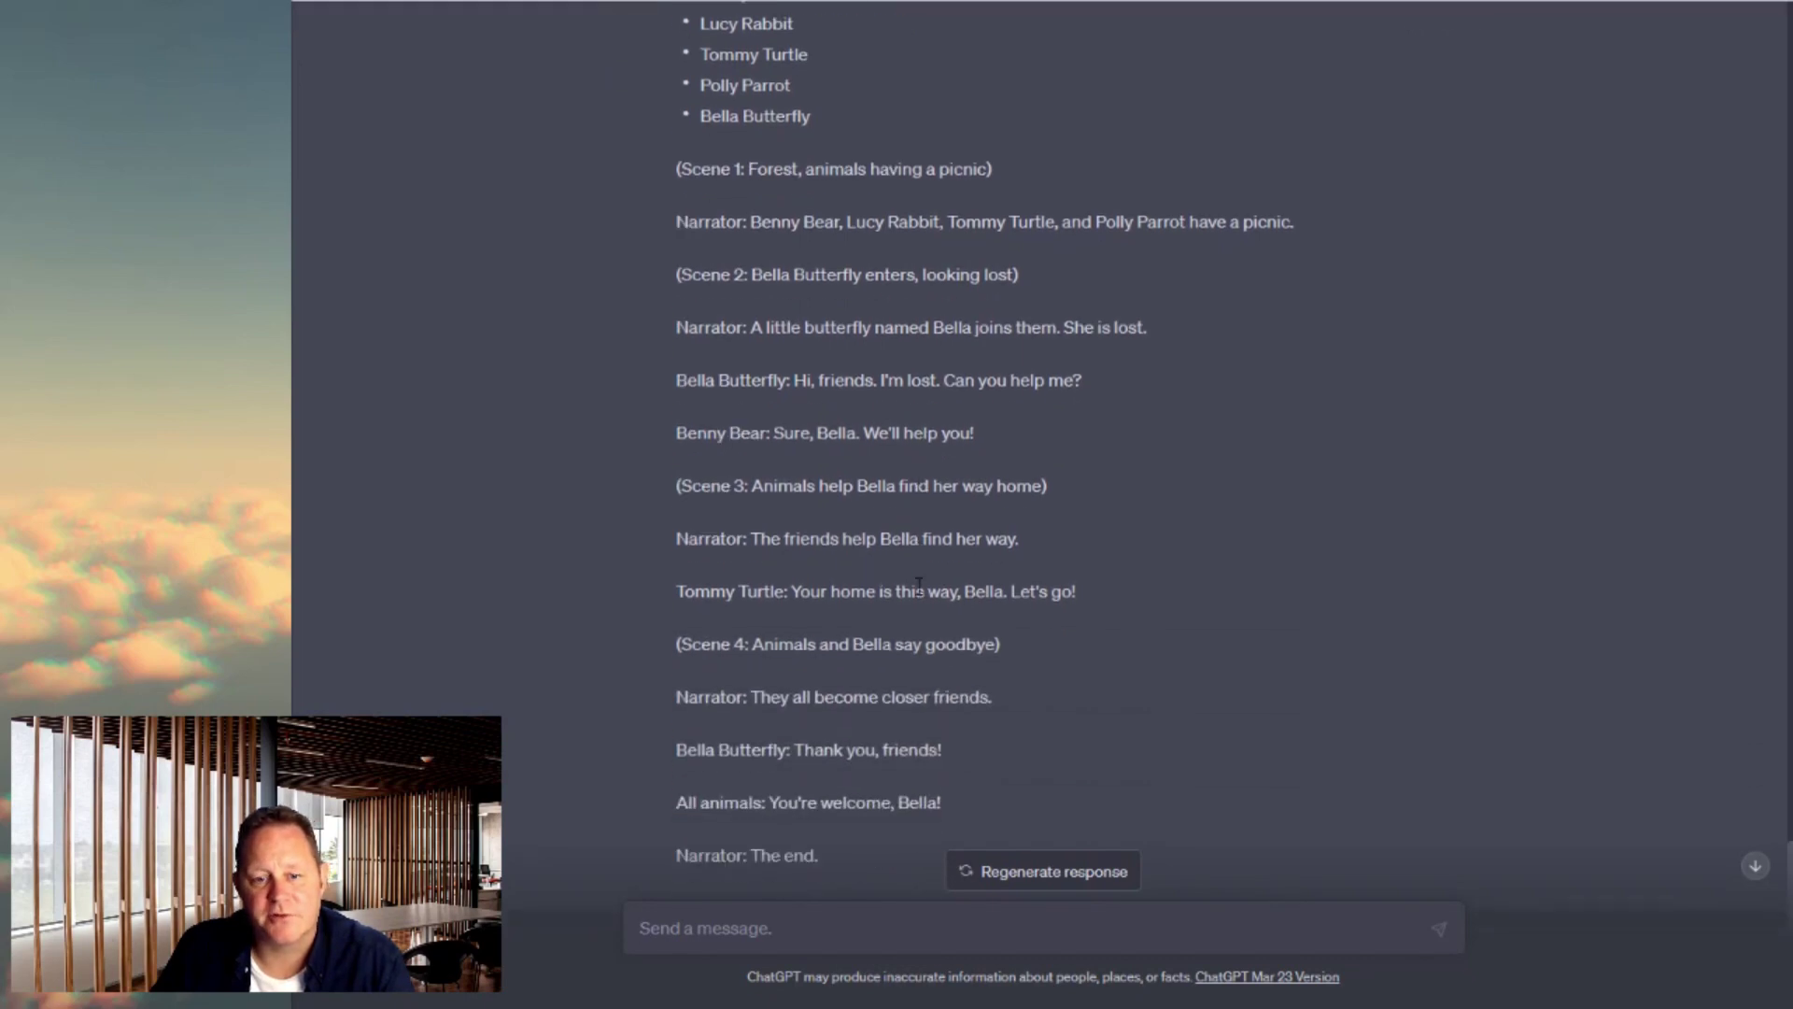
{"action": "scroll", "coordinate": [921, 584], "scroll_direction": "up", "scroll_amount": 4}
{"action": "scroll", "coordinate": [920, 585], "scroll_direction": "up", "scroll_amount": 3}
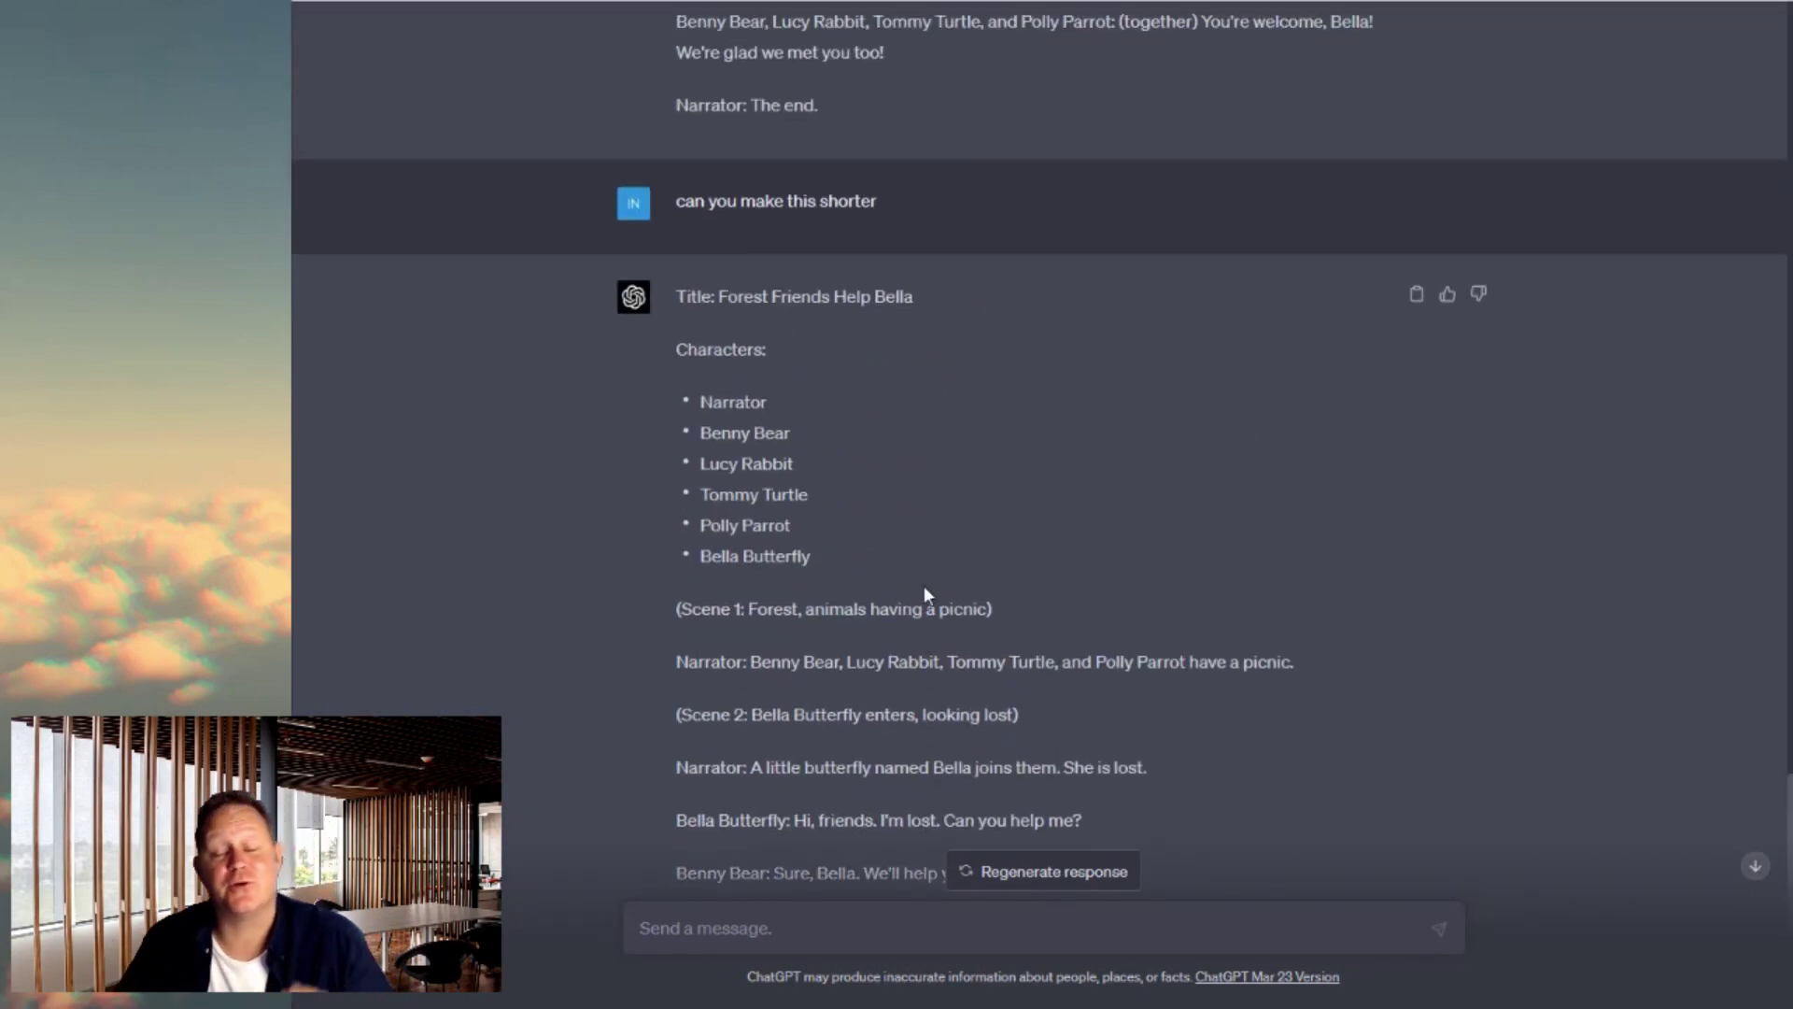
{"action": "scroll", "coordinate": [962, 607], "scroll_direction": "down", "scroll_amount": 5}
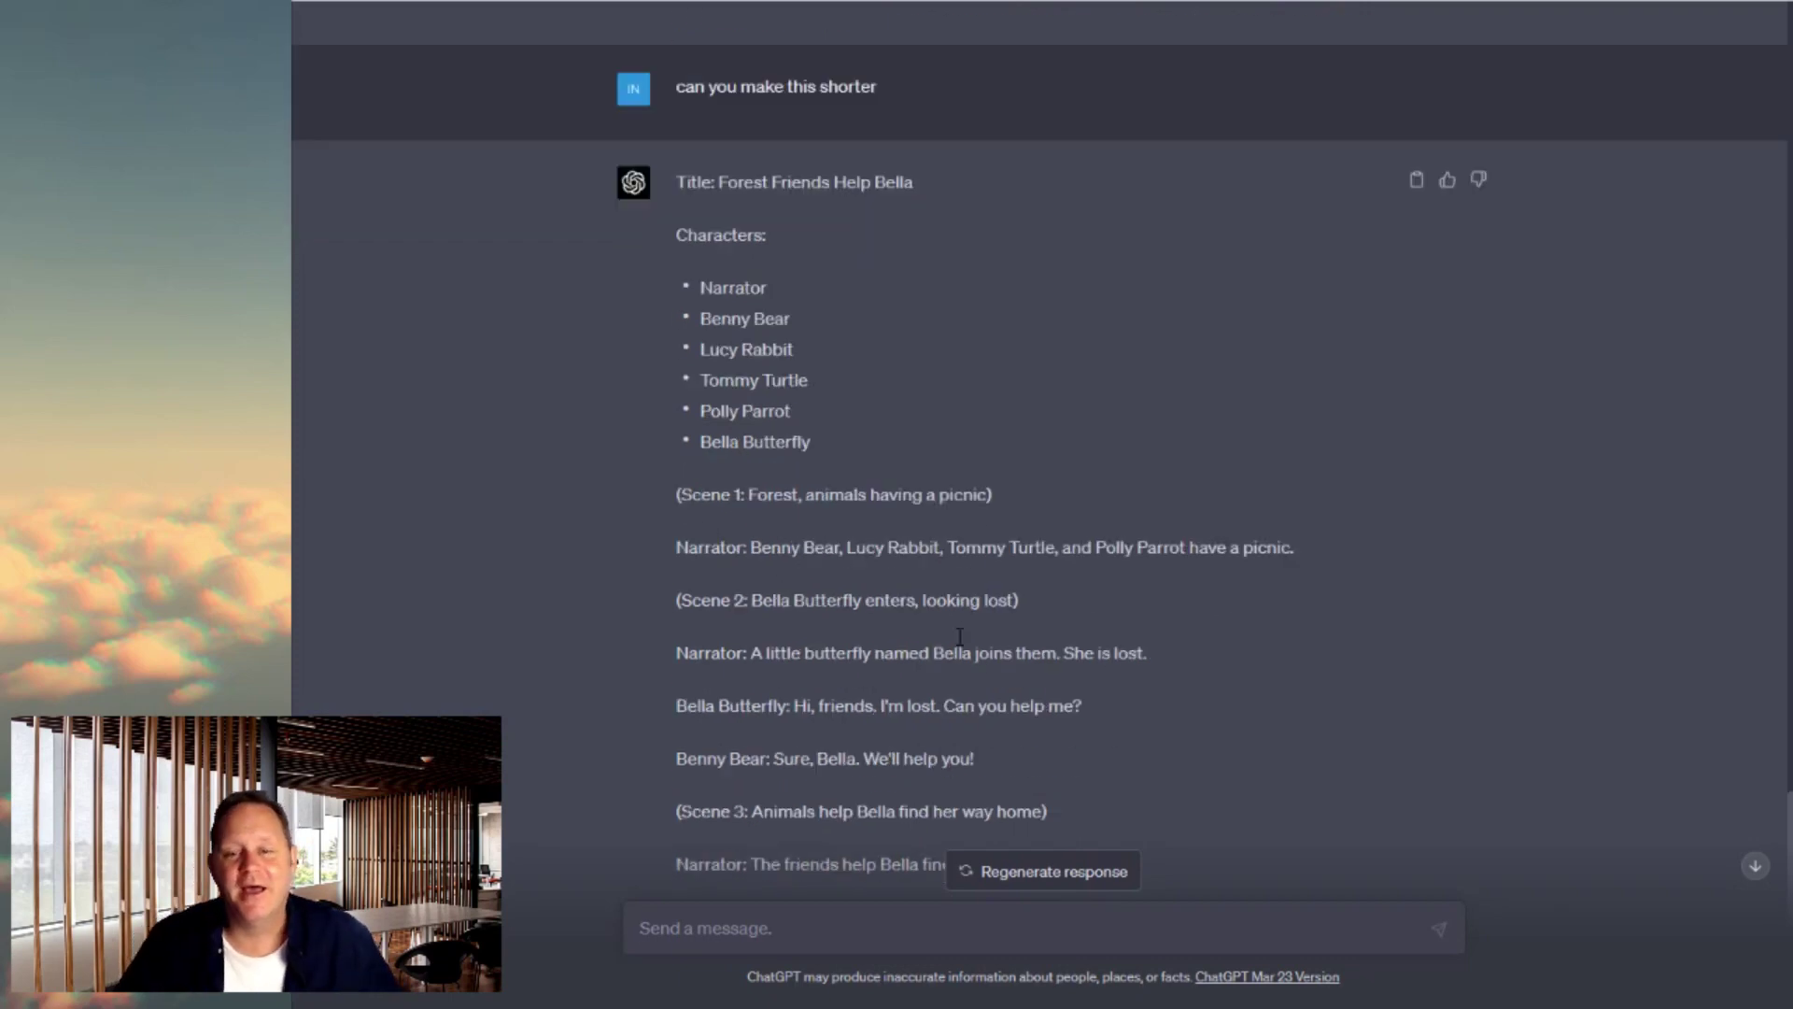